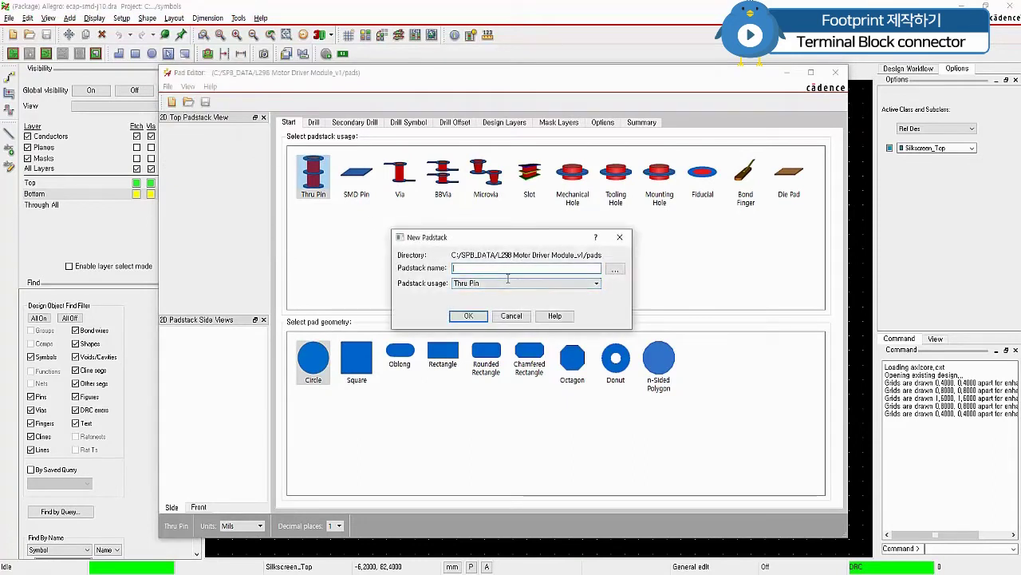
Choose the pads folder inside L298 Motor Driver Module_v2 as the location for the new padstack.
click(613, 269)
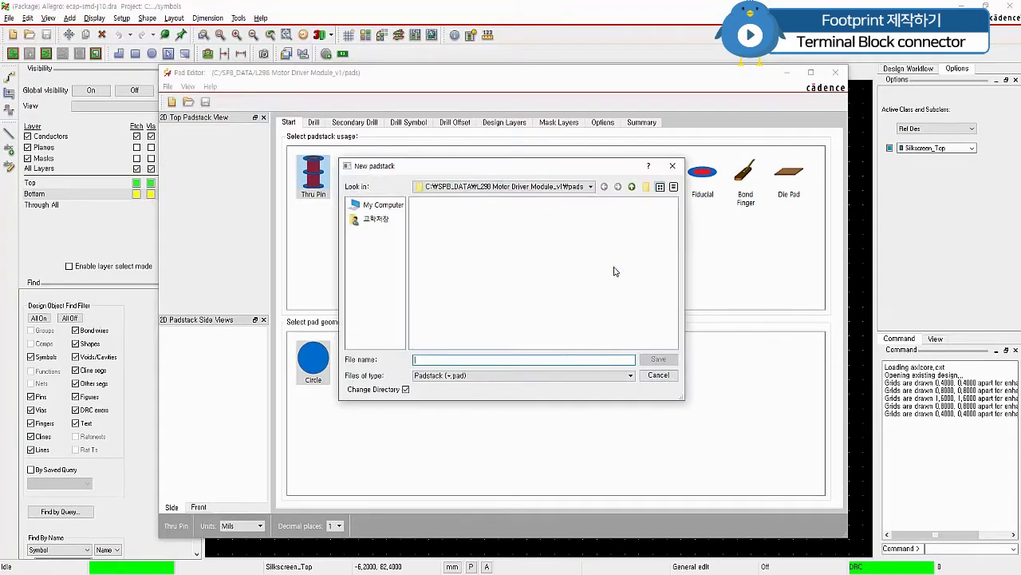
click(631, 187)
click(631, 187)
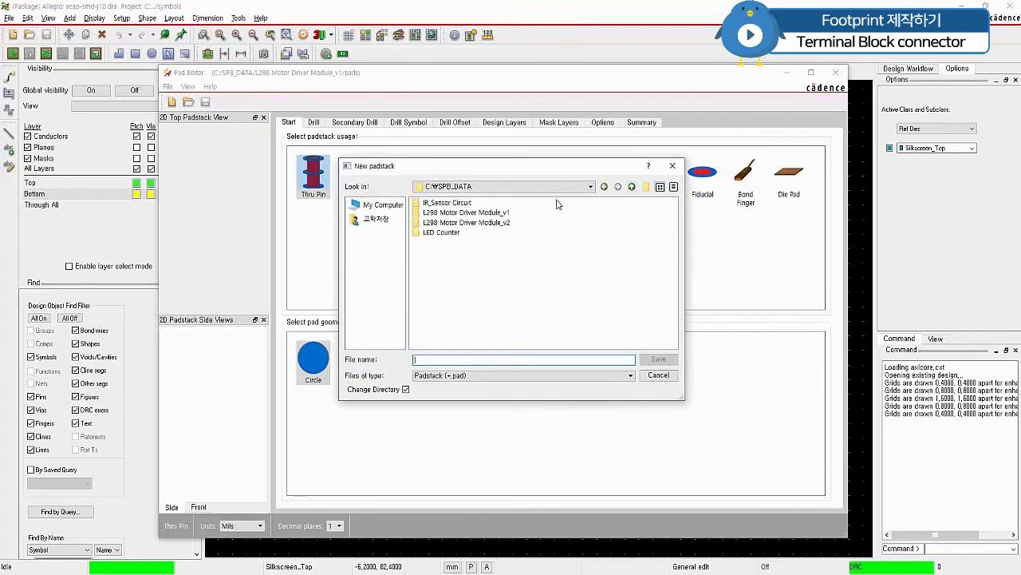
click(475, 223)
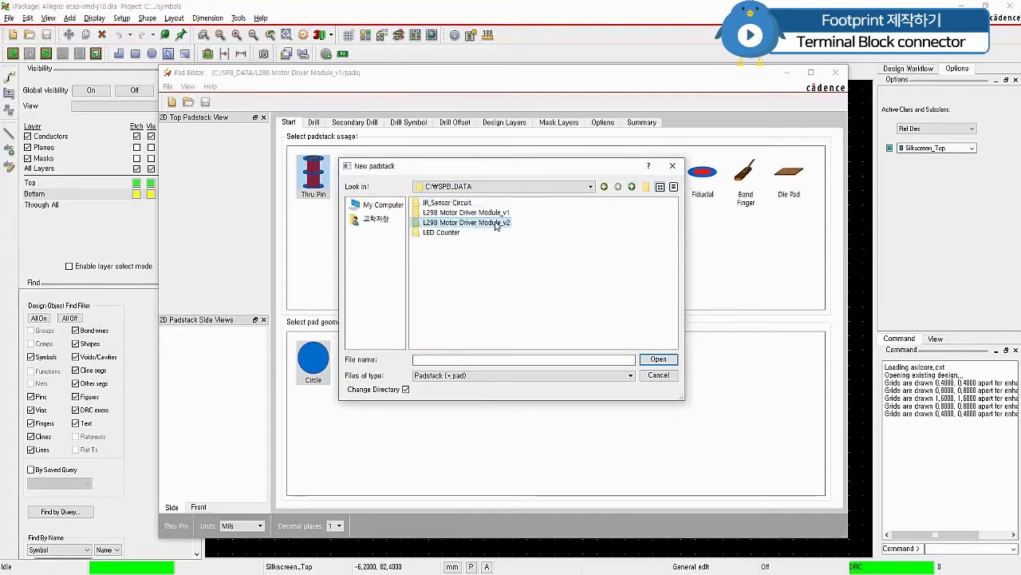
double_click(495, 225)
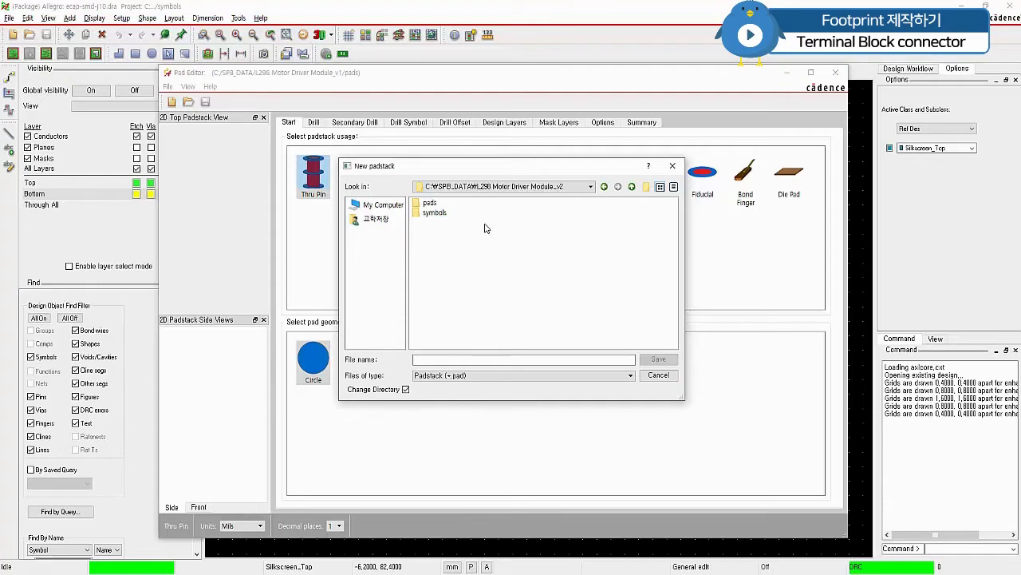
click(437, 204)
key(Return)
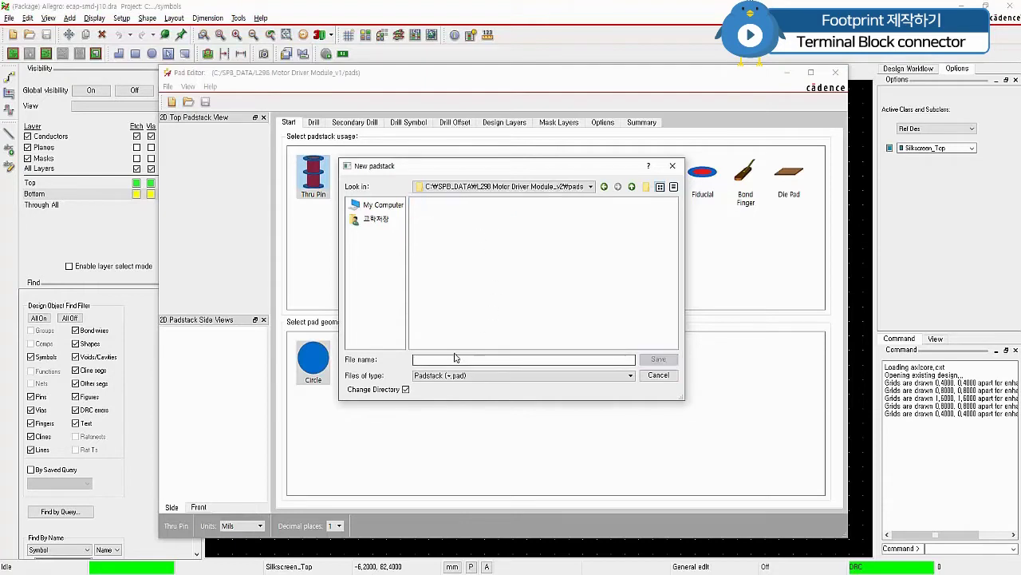
Name the padstack pad88cir60d and create it with the Thru Pin usage.
text(ps)
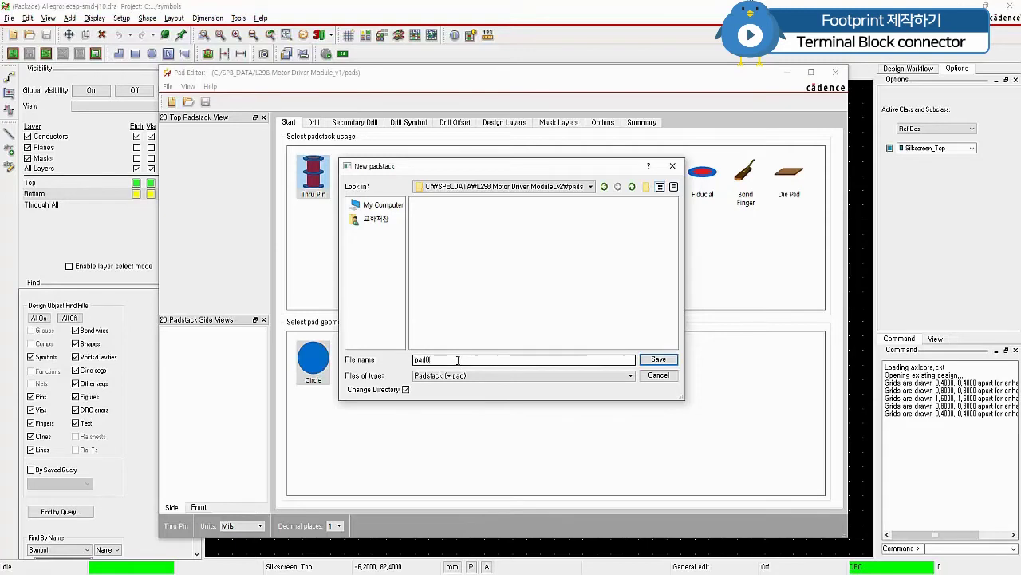
text(d88cir60d)
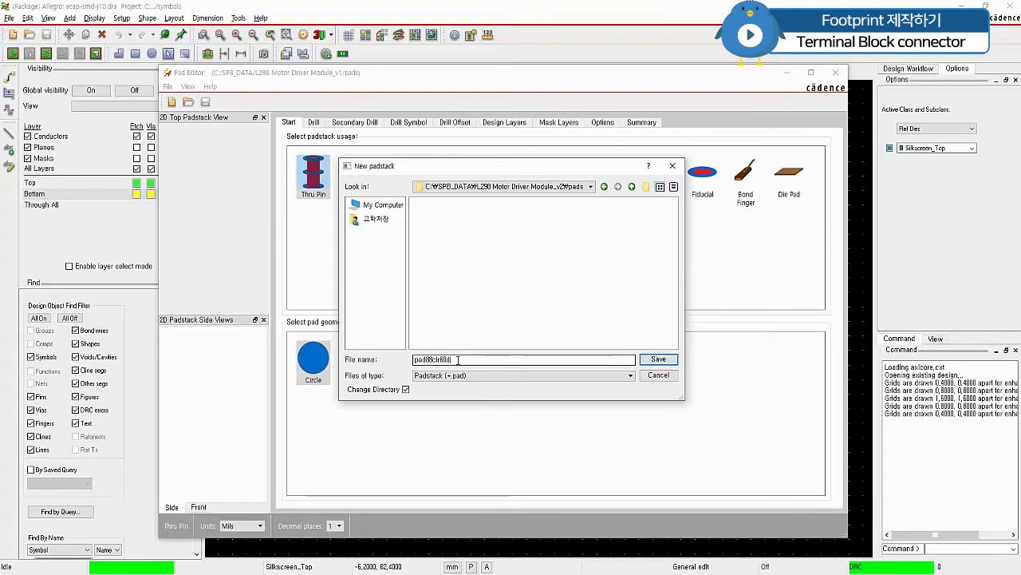
click(659, 360)
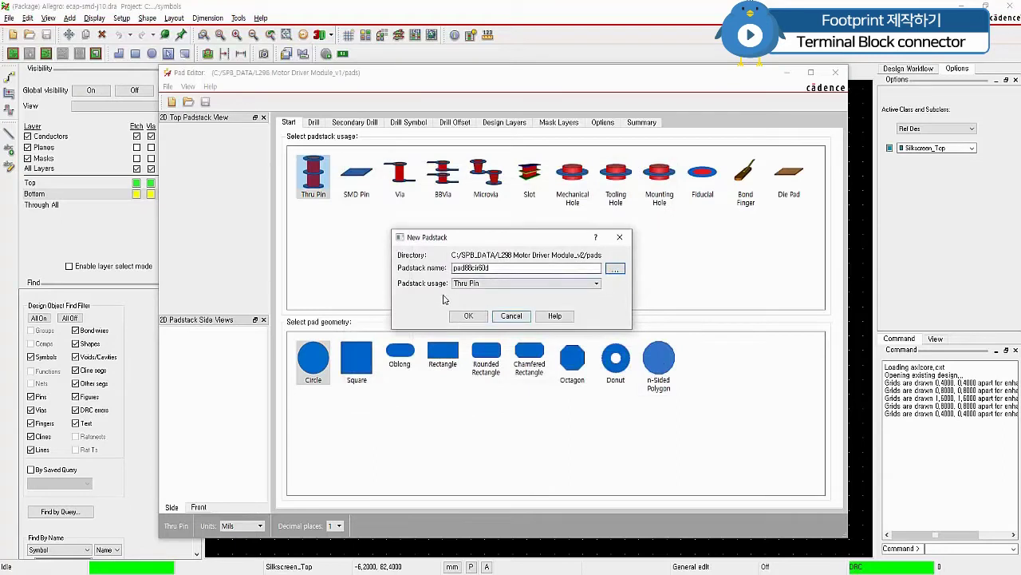
click(484, 284)
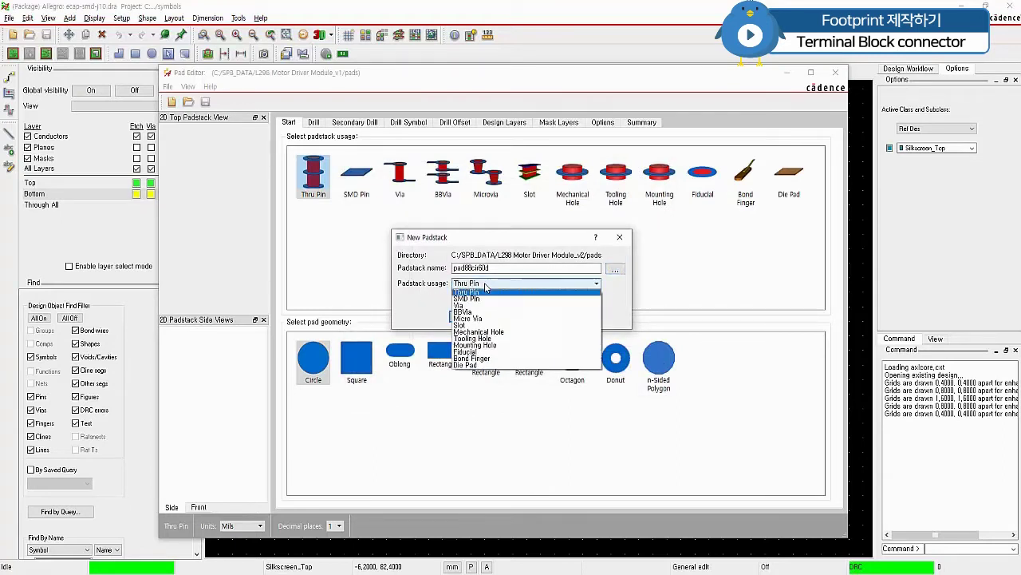
click(484, 292)
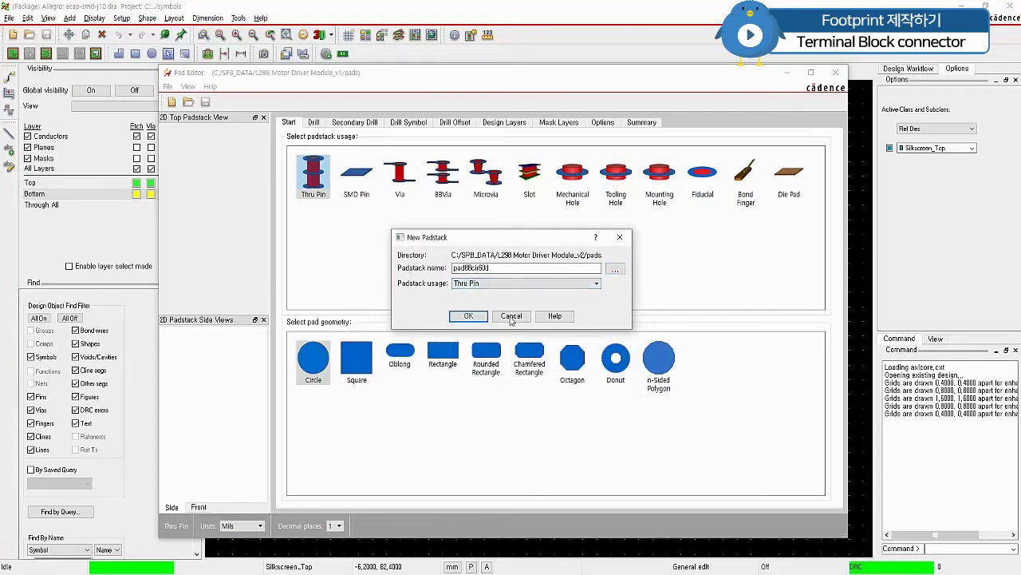
click(469, 316)
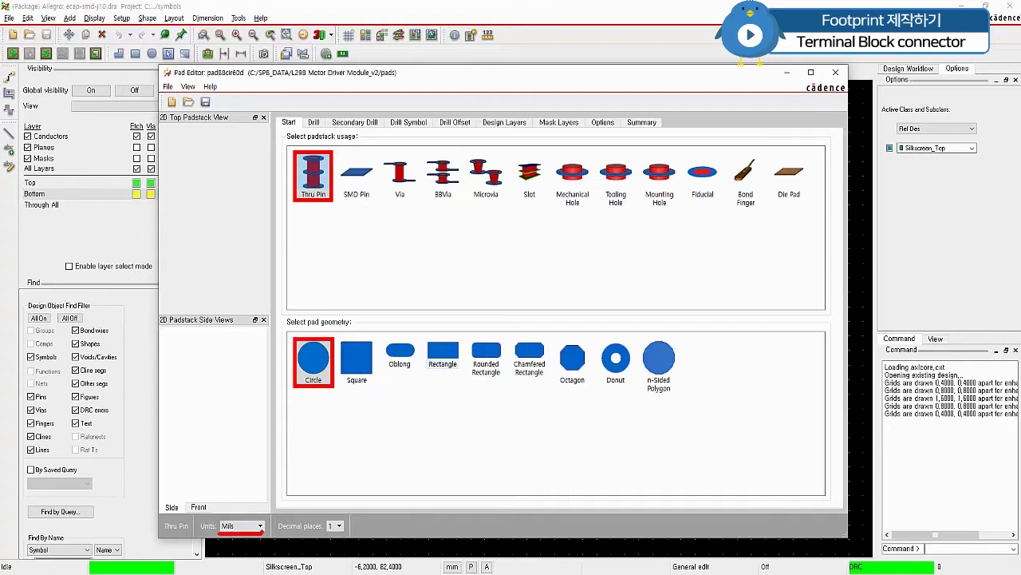
Switch the padstack's units to Millimeter, accepting the loss of accuracy.
click(260, 525)
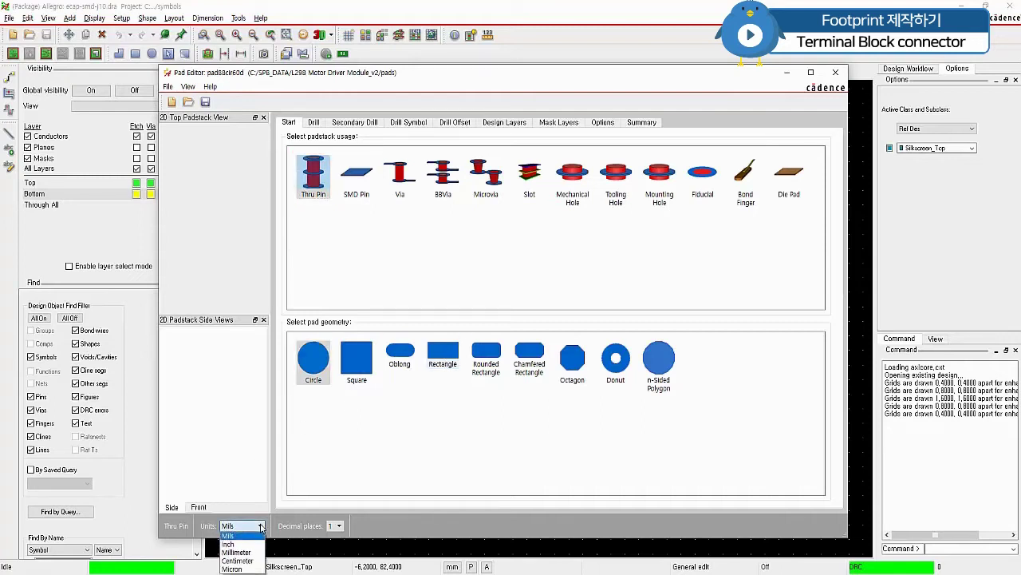
click(239, 549)
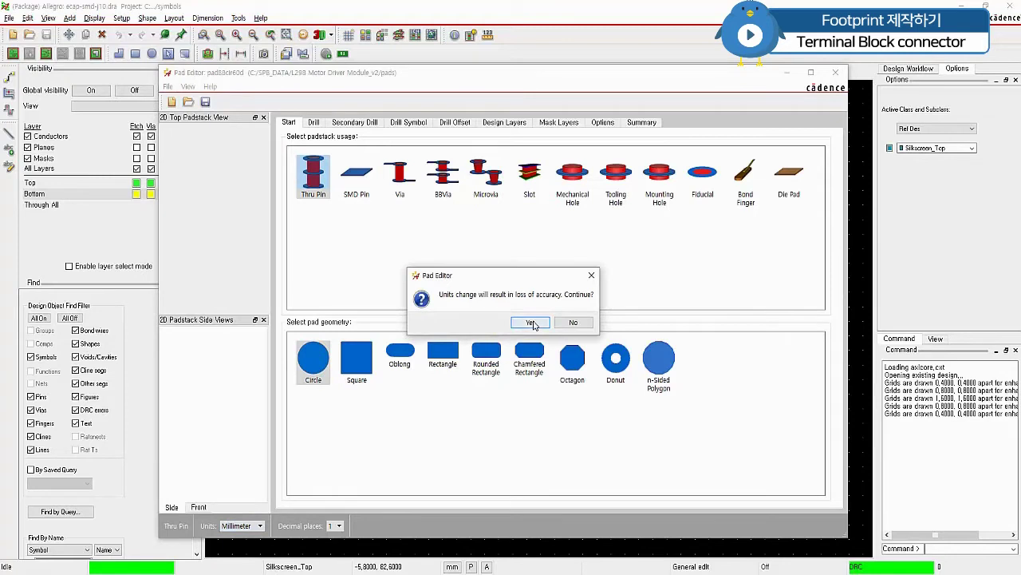
click(530, 322)
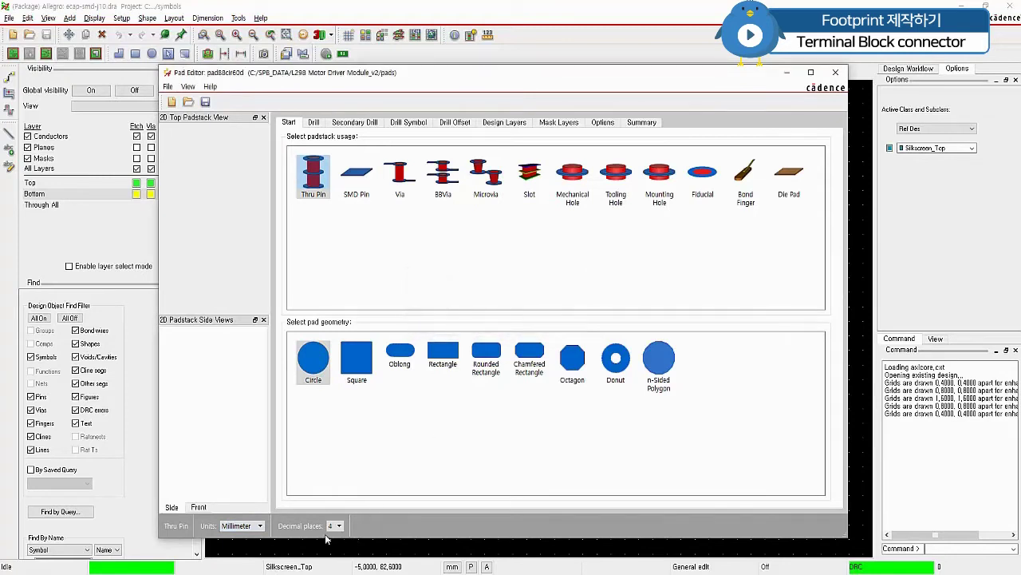
Define the circular drill hole with a finished diameter of 1.55 mm and Plated hole plating.
click(313, 123)
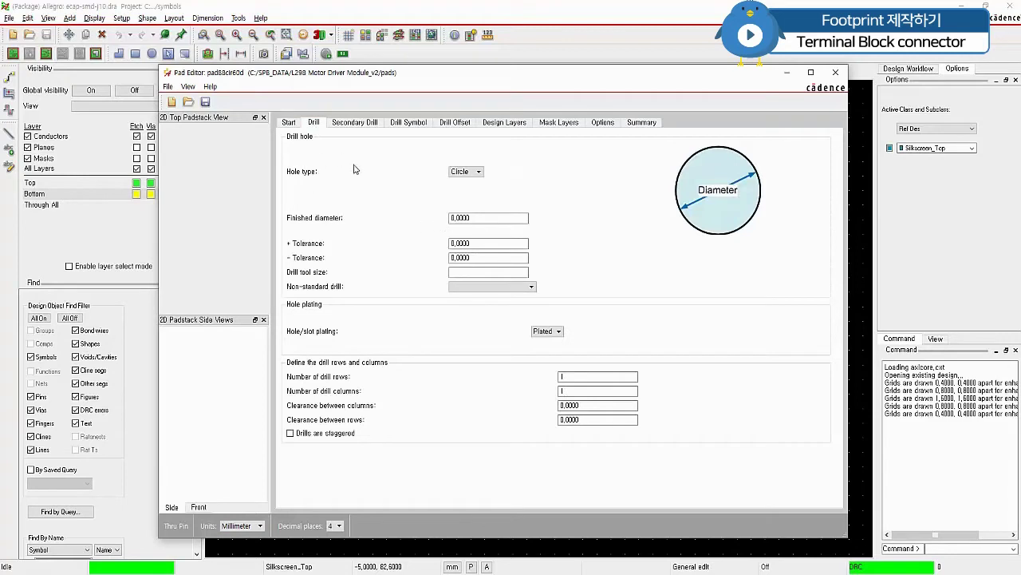
double_click(480, 220)
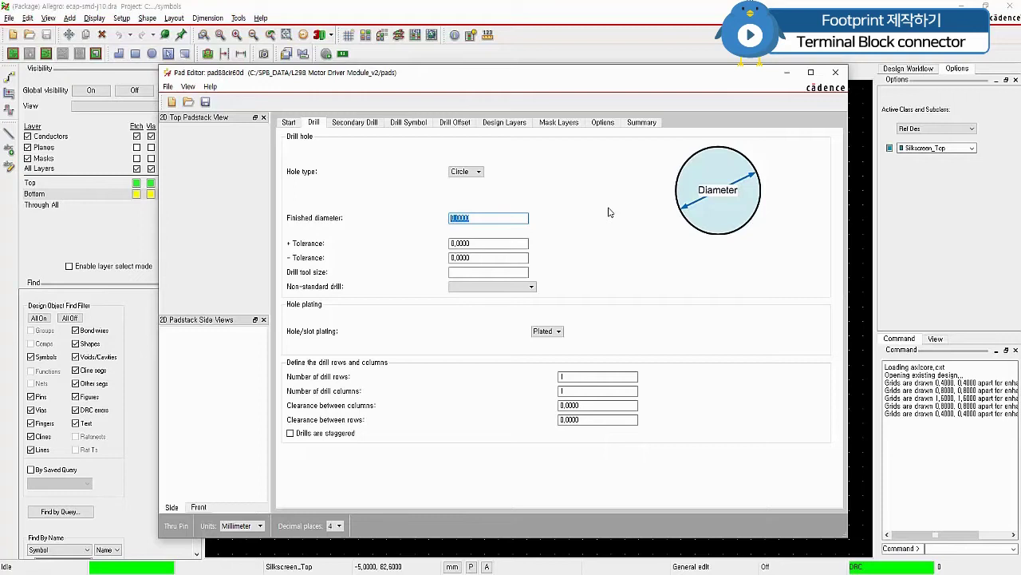
text(1,55)
key(Tab)
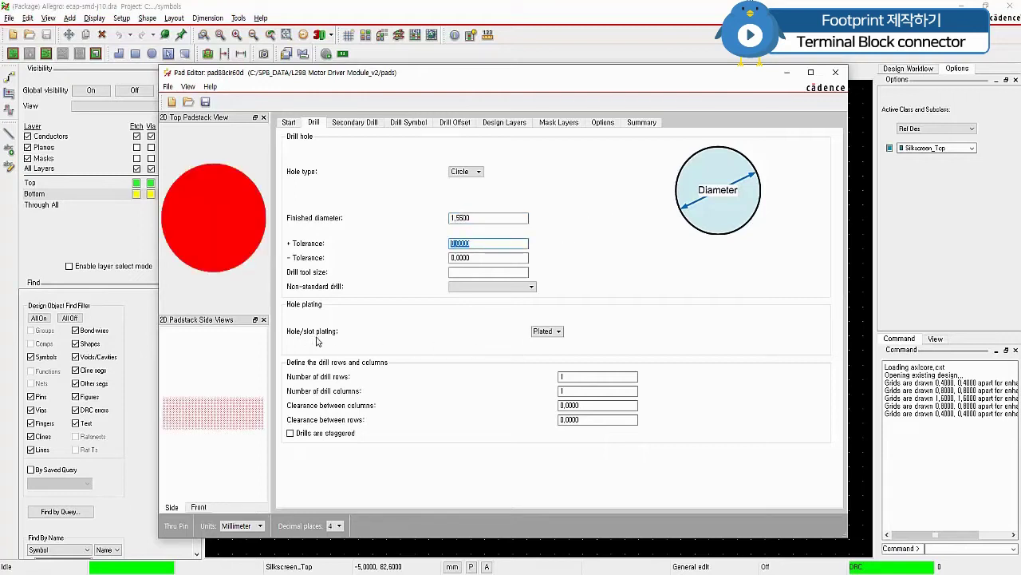
click(560, 332)
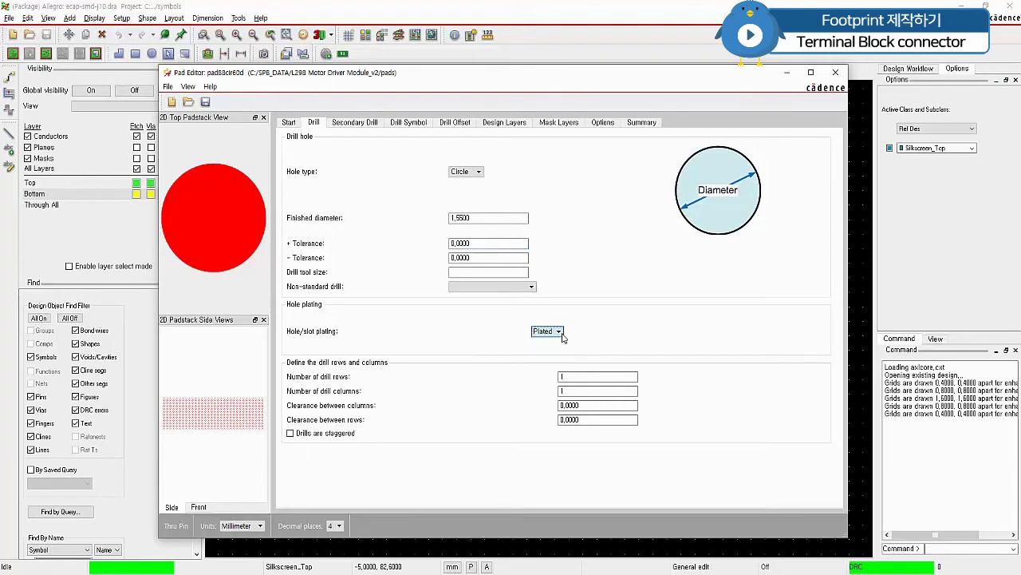
click(549, 342)
Define the drill symbol as a Circle figure with a diameter of 1.55 mm.
click(412, 126)
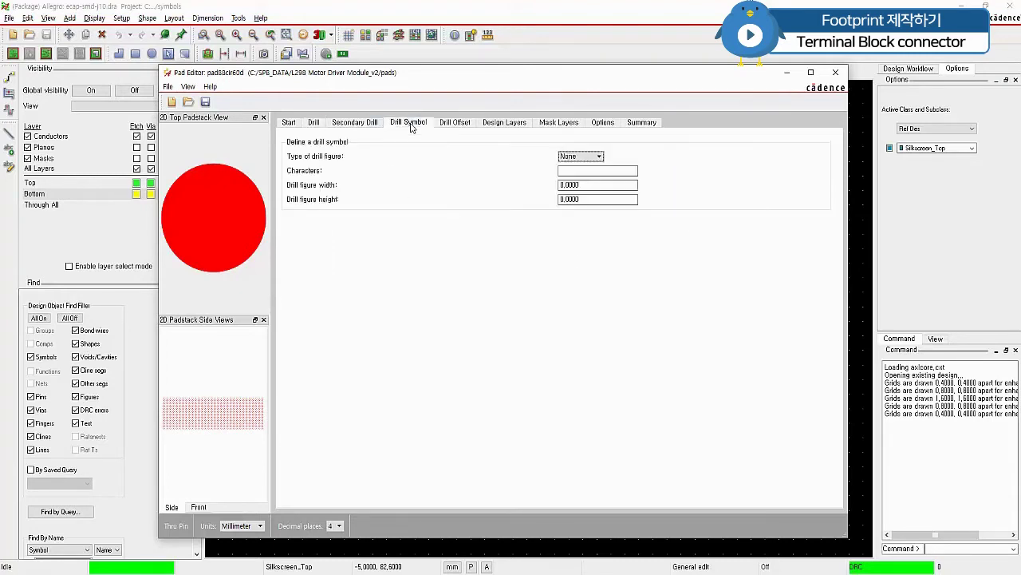
click(597, 157)
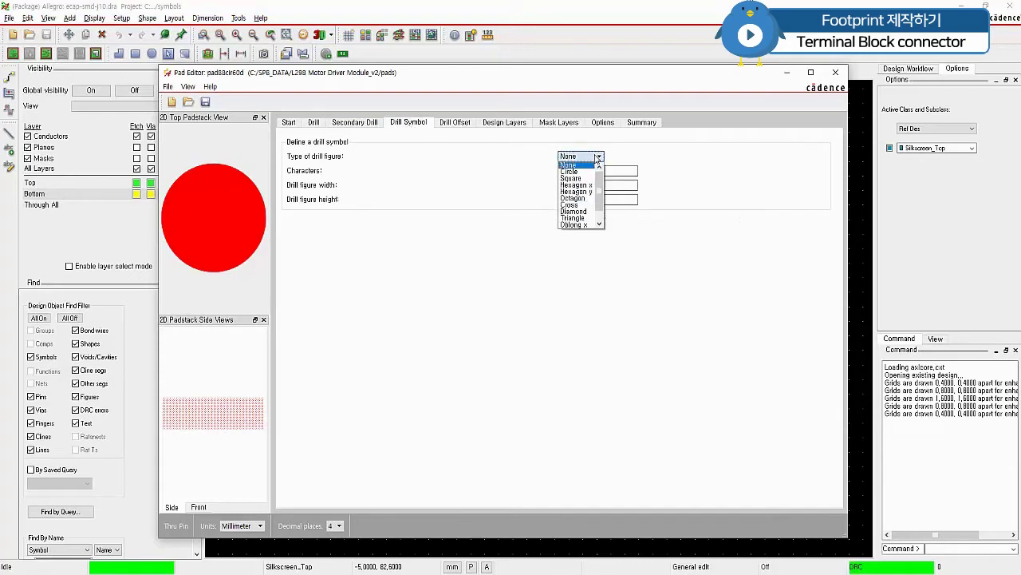
click(586, 172)
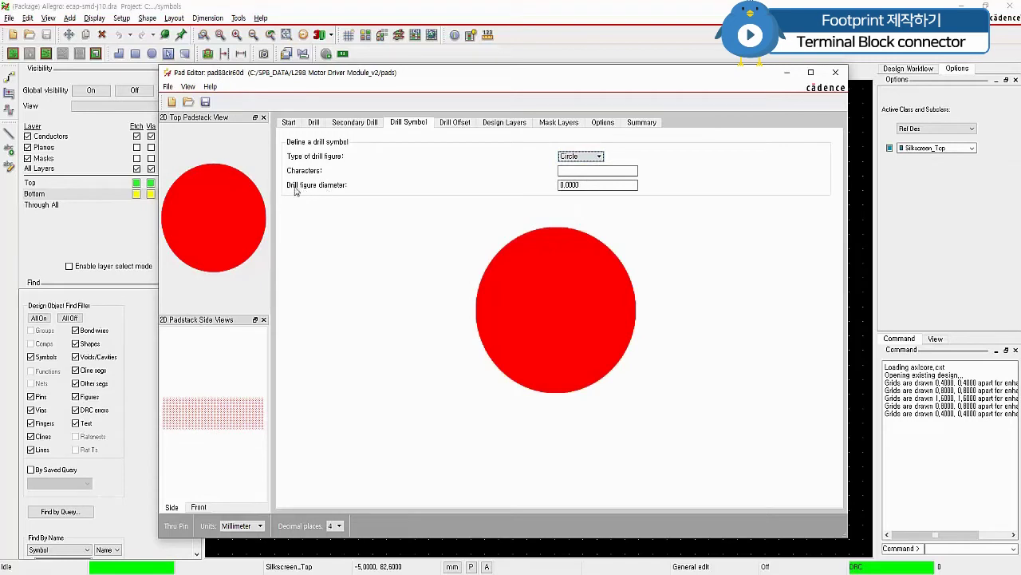
double_click(564, 185)
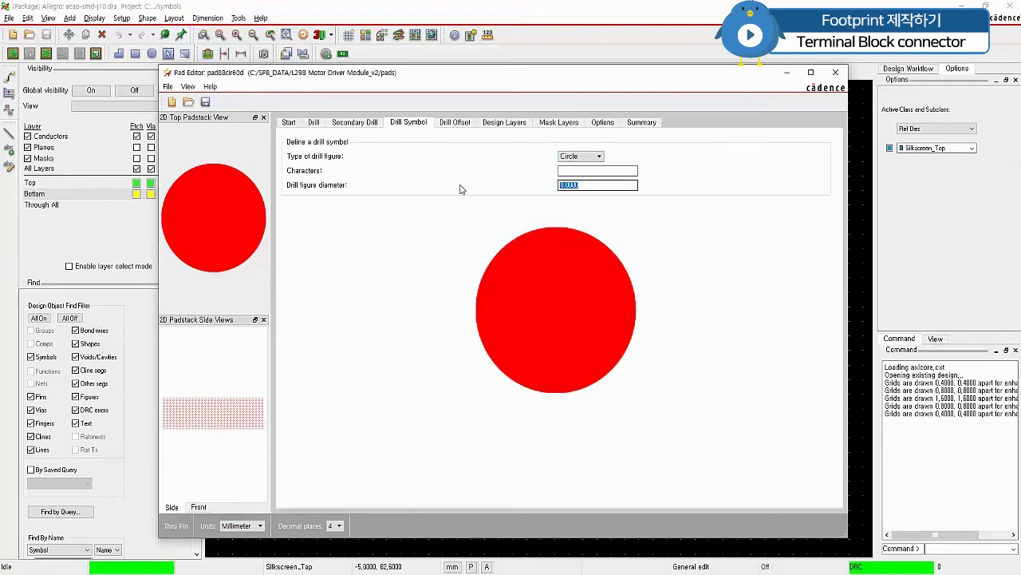
text(1.55)
key(Return)
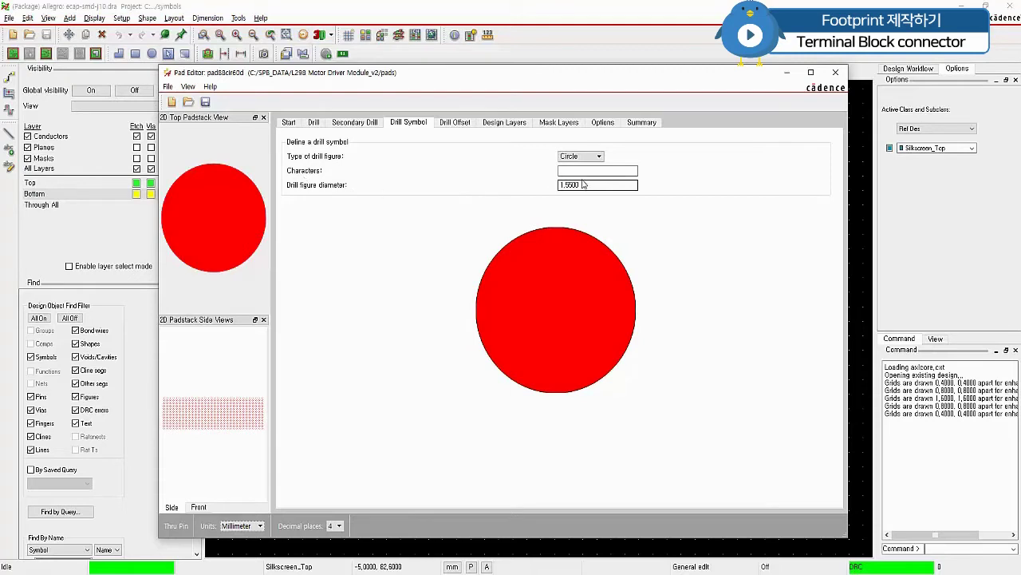
Give the BEGIN LAYER a circular regular pad with a diameter of 2.25 mm.
click(506, 126)
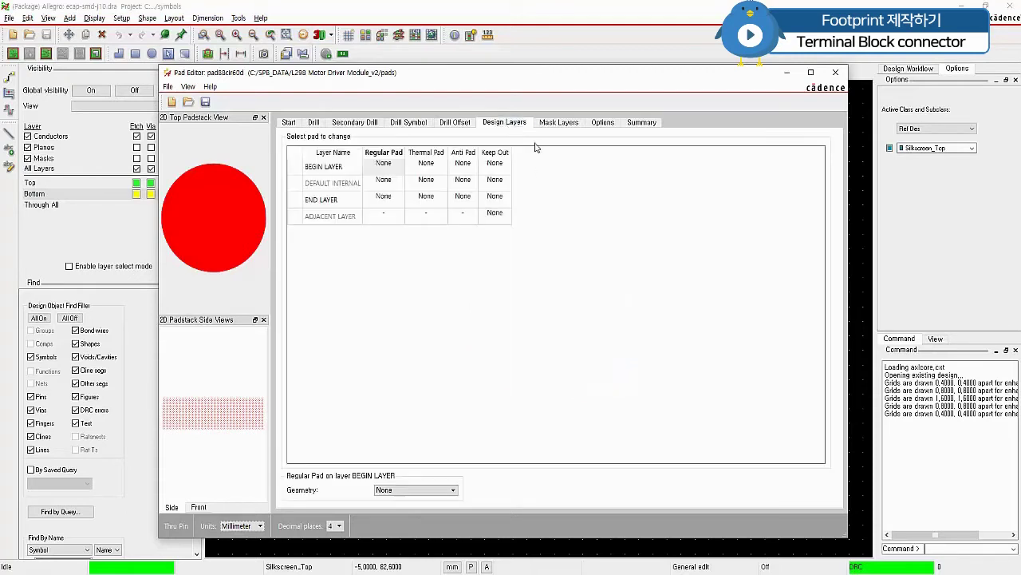
click(390, 166)
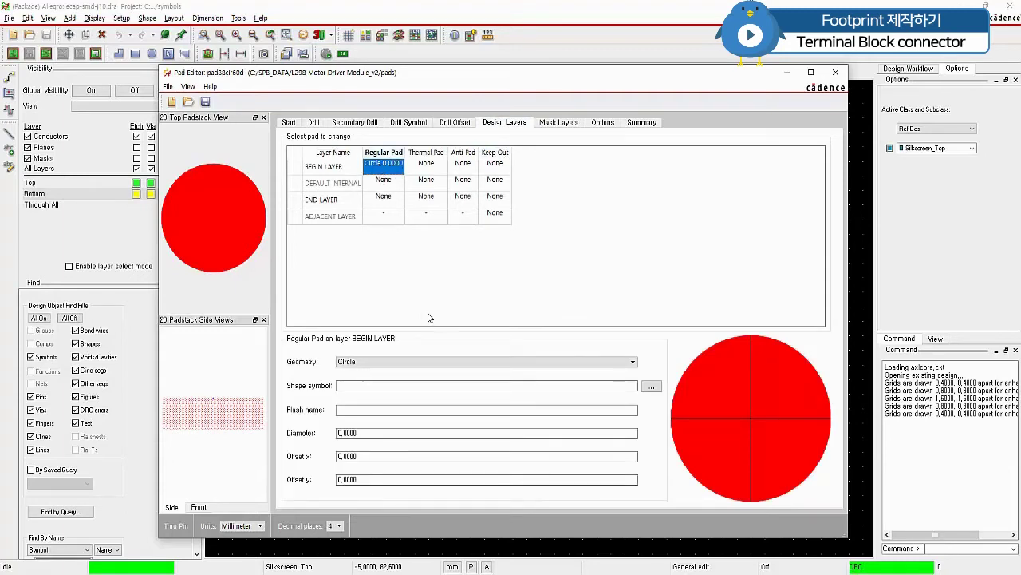
click(381, 433)
text(2)
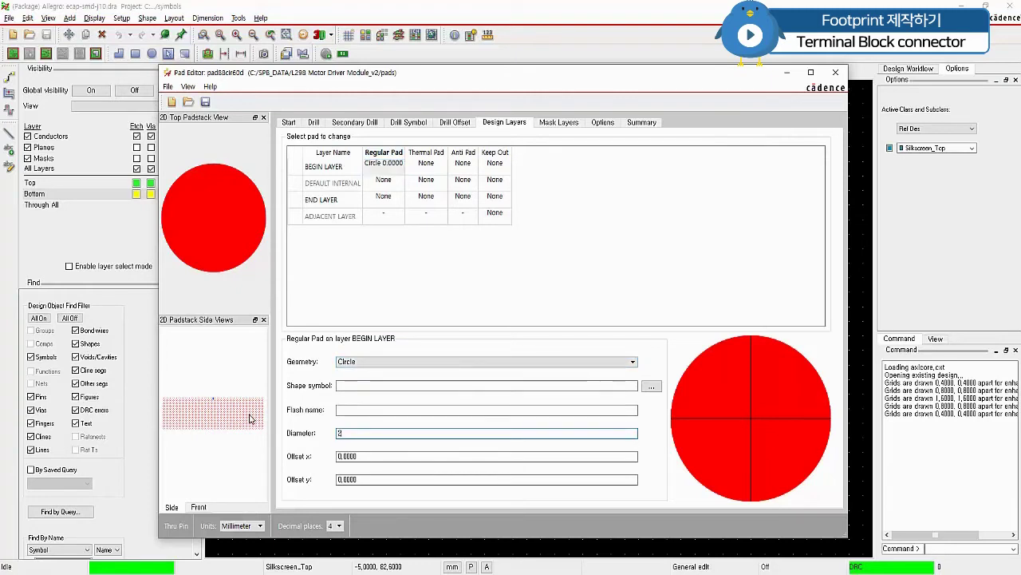
text(.25)
key(Tab)
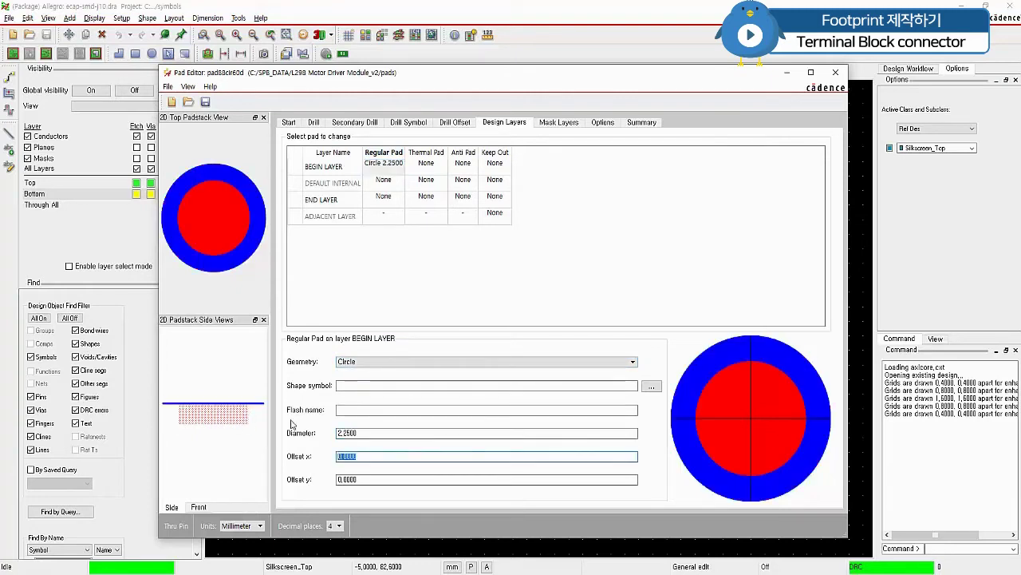
Copy the BEGIN LAYER regular pad to the DEFAULT INTERNAL and END LAYER rows.
right_click(382, 166)
click(399, 172)
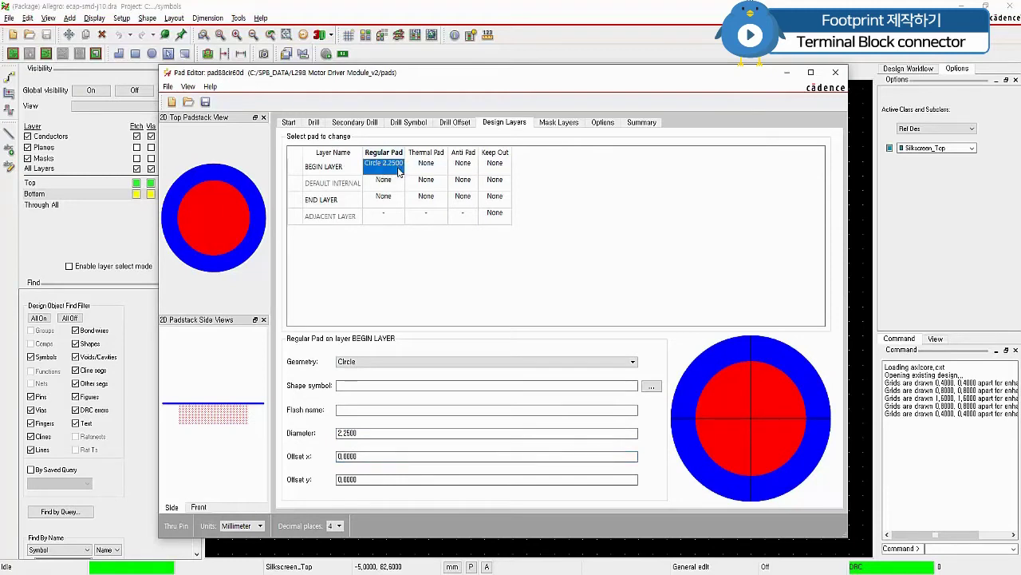
drag(386, 182, 388, 206)
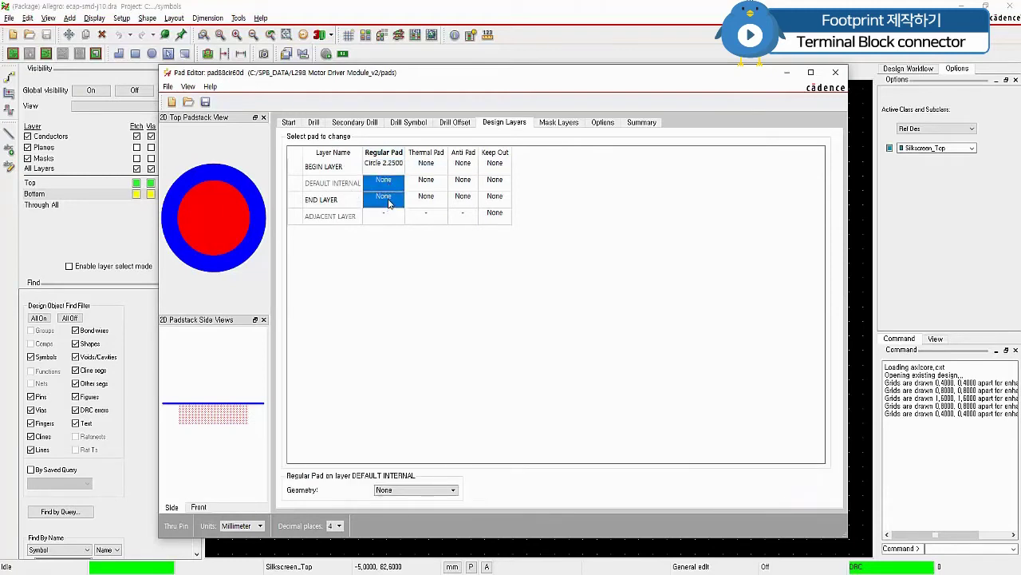
right_click(389, 204)
click(409, 217)
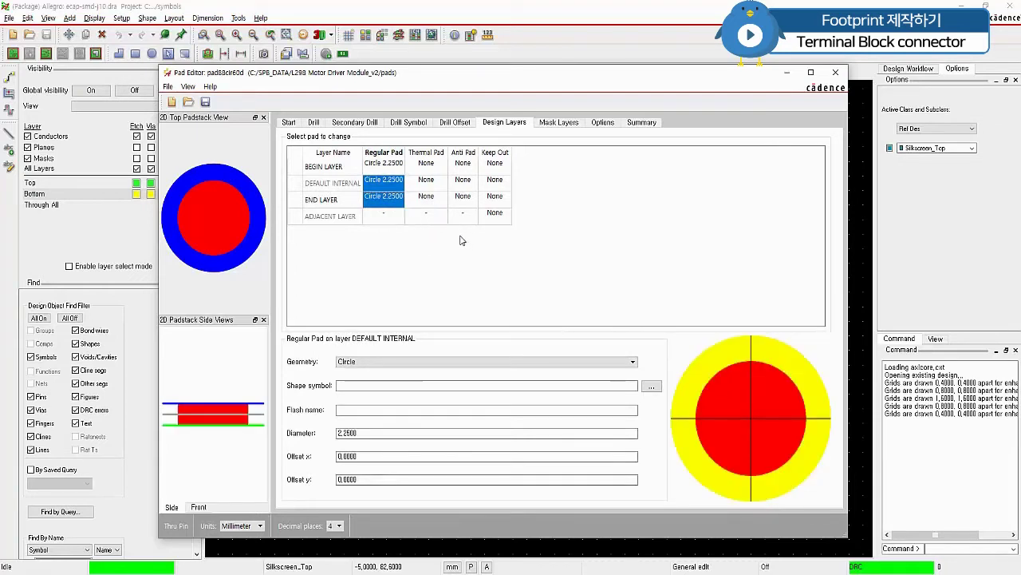
Give the BEGIN LAYER a Circle thermal pad with a diameter of 2.35 mm.
click(429, 166)
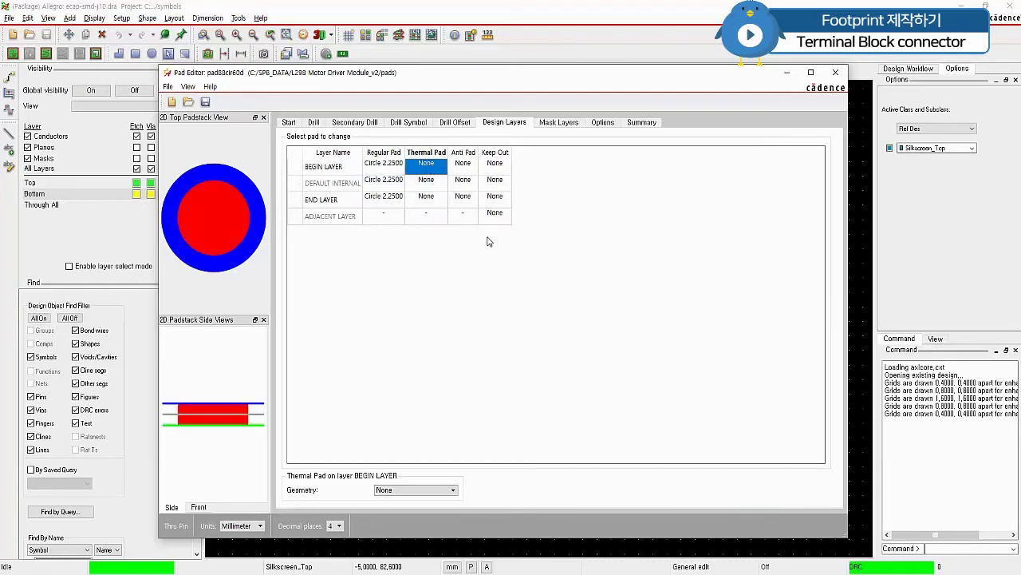
click(423, 489)
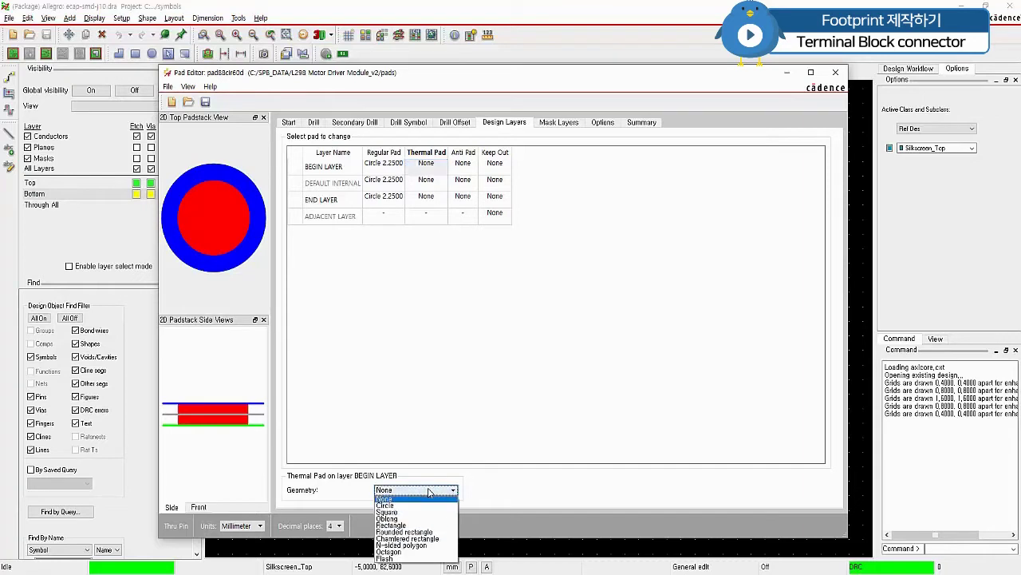
click(411, 506)
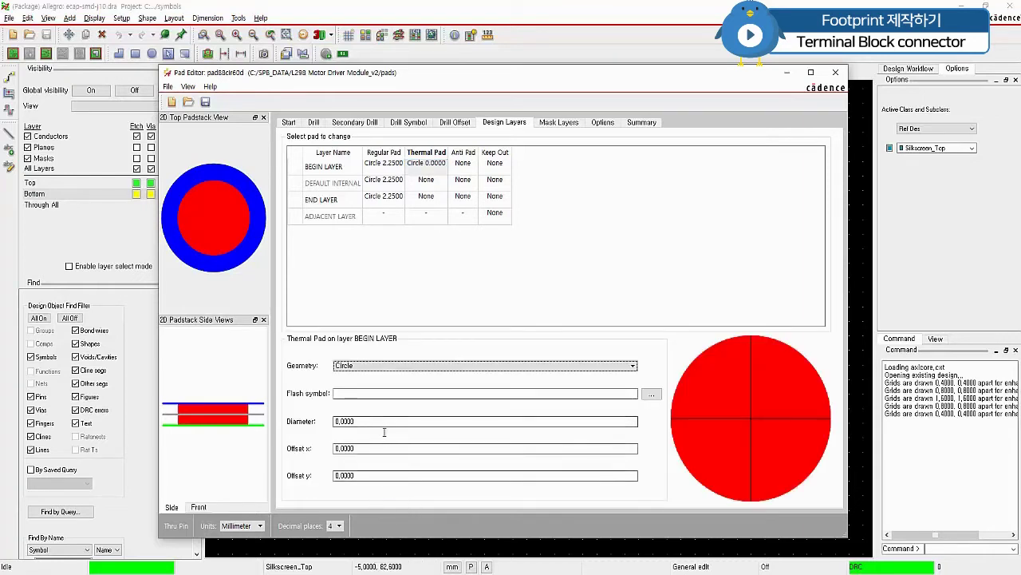
key(Tab)
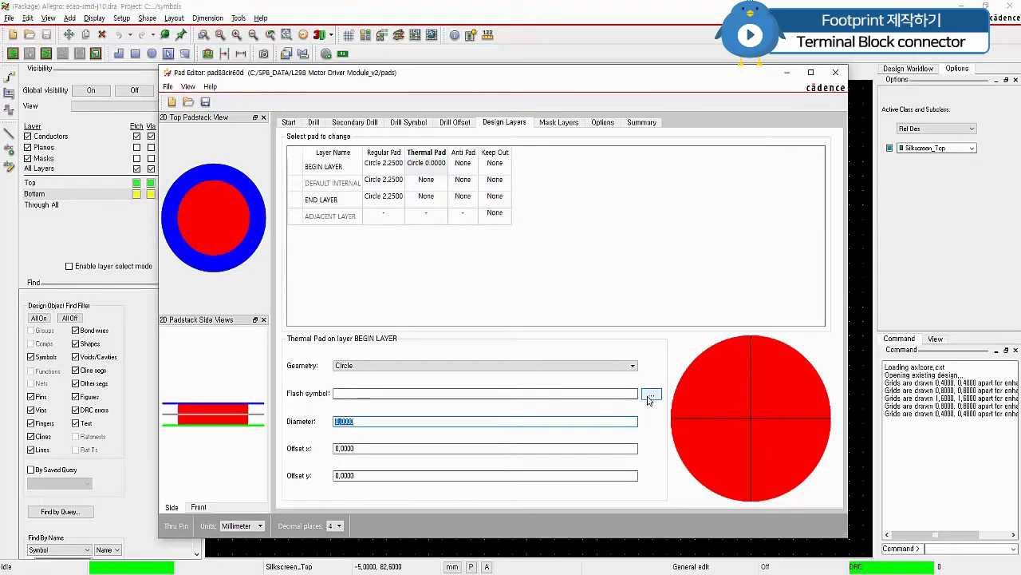
text(2.35)
key(Tab)
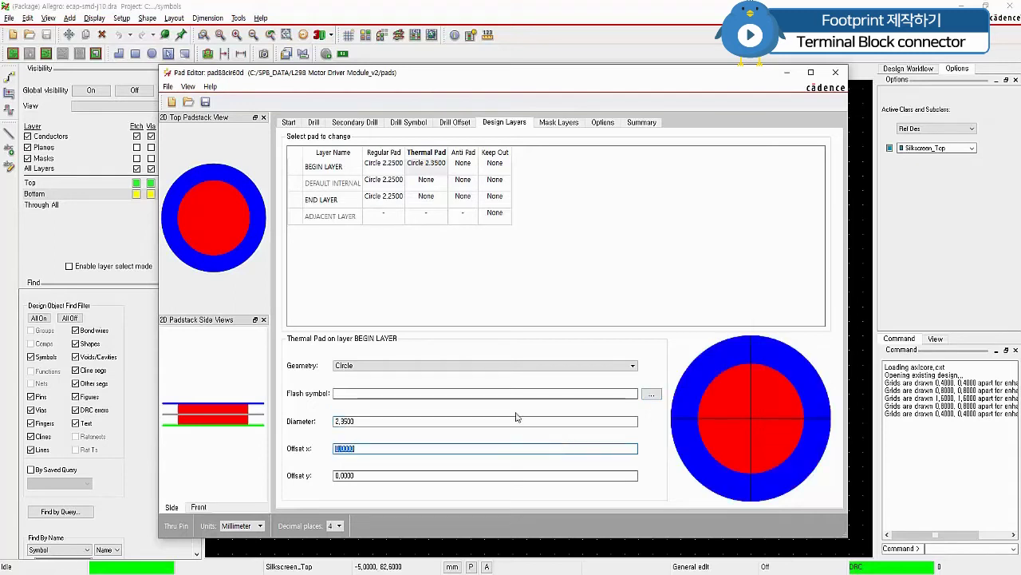
Copy the BEGIN LAYER thermal pad to the DEFAULT INTERNAL and END LAYER thermal pads.
click(433, 167)
right_click(433, 167)
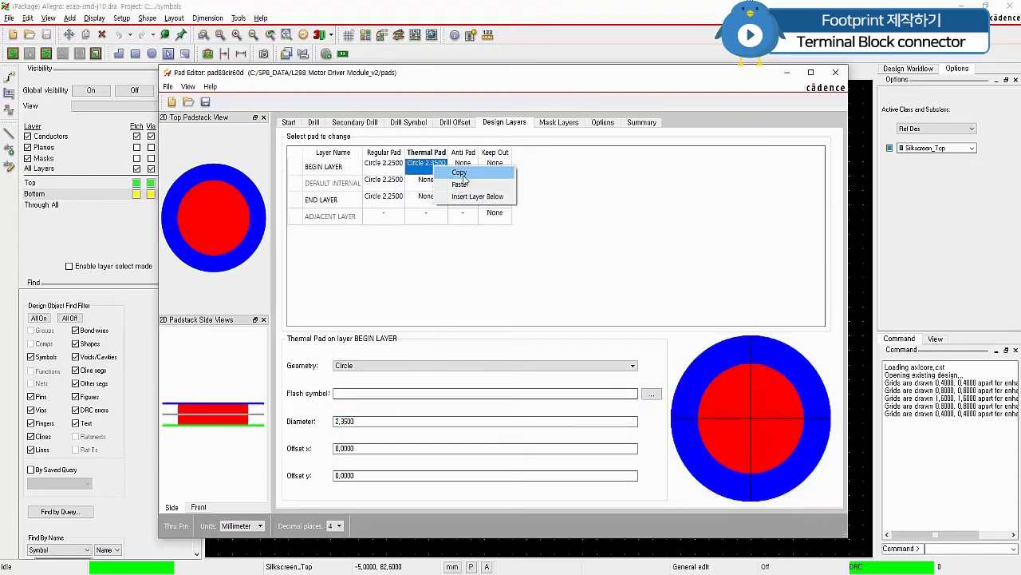
drag(431, 181, 437, 201)
right_click(437, 203)
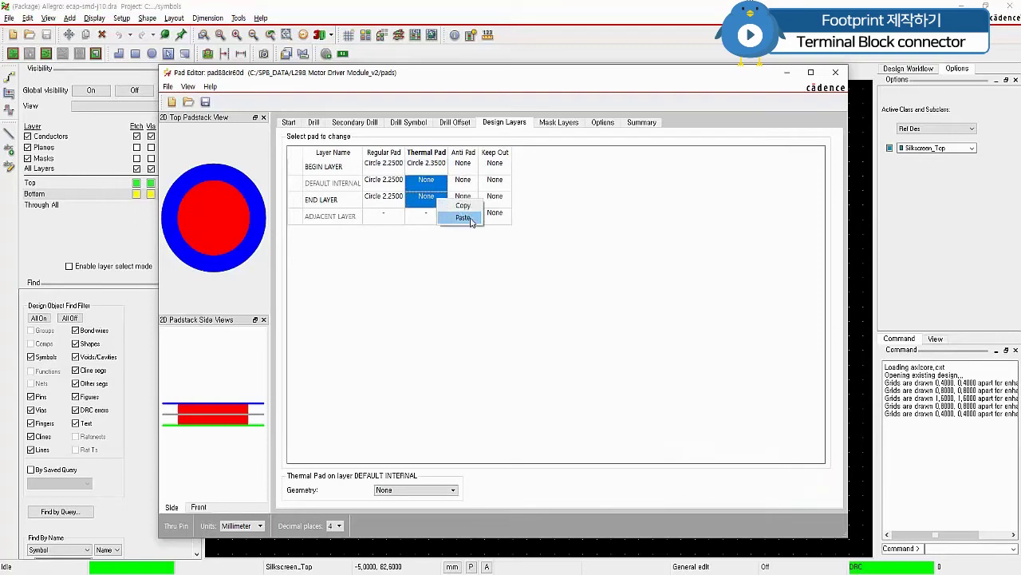
click(472, 222)
Paste the copied 2.35 mm circular pad into the anti pads of BEGIN LAYER, DEFAULT INTERNAL and END LAYER.
drag(474, 165, 471, 198)
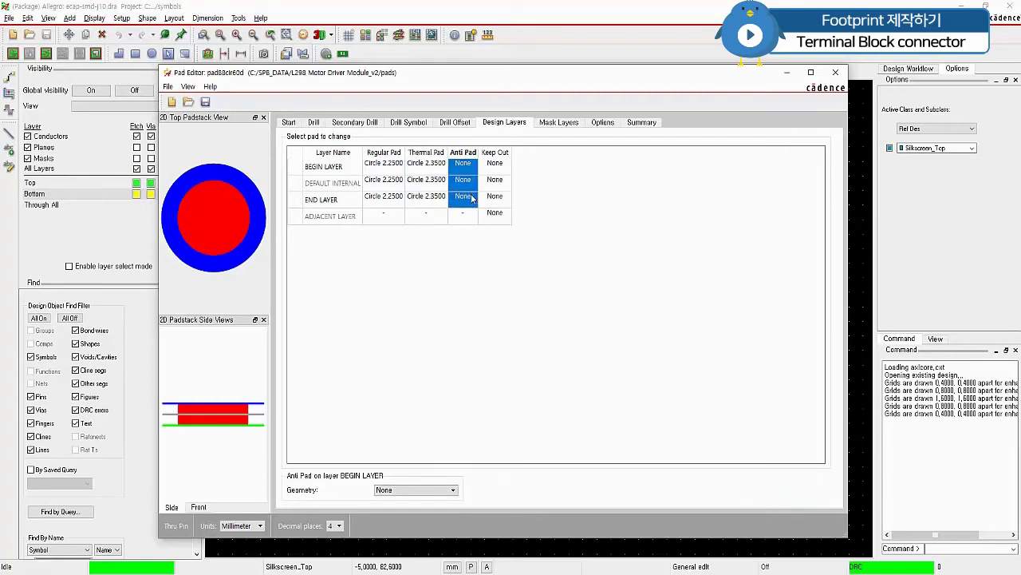
right_click(471, 199)
click(495, 216)
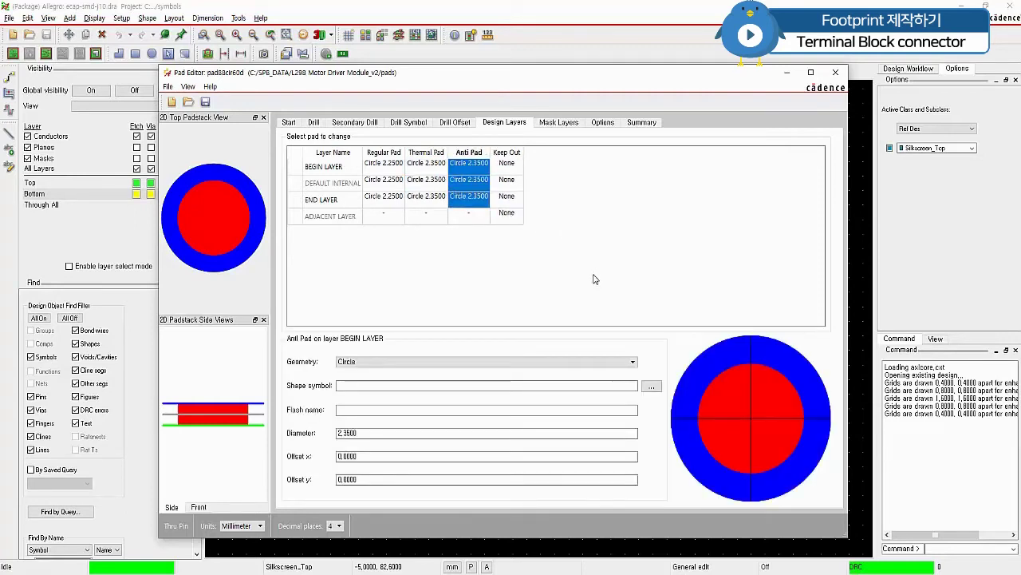
Give the SOLDERMASK_TOP mask layer a Circle pad with a diameter of 2.35 mm.
click(560, 122)
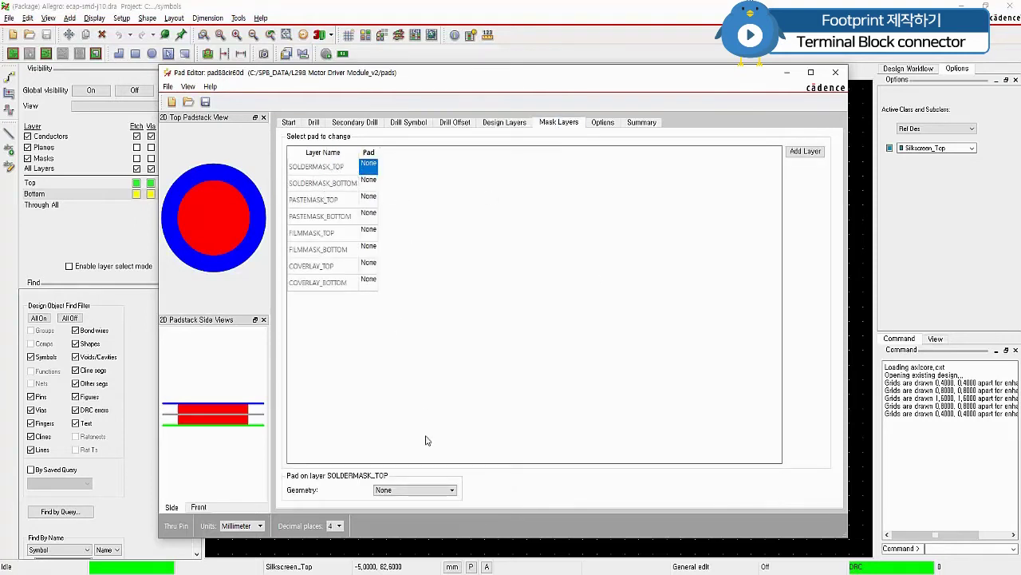
click(423, 490)
click(391, 505)
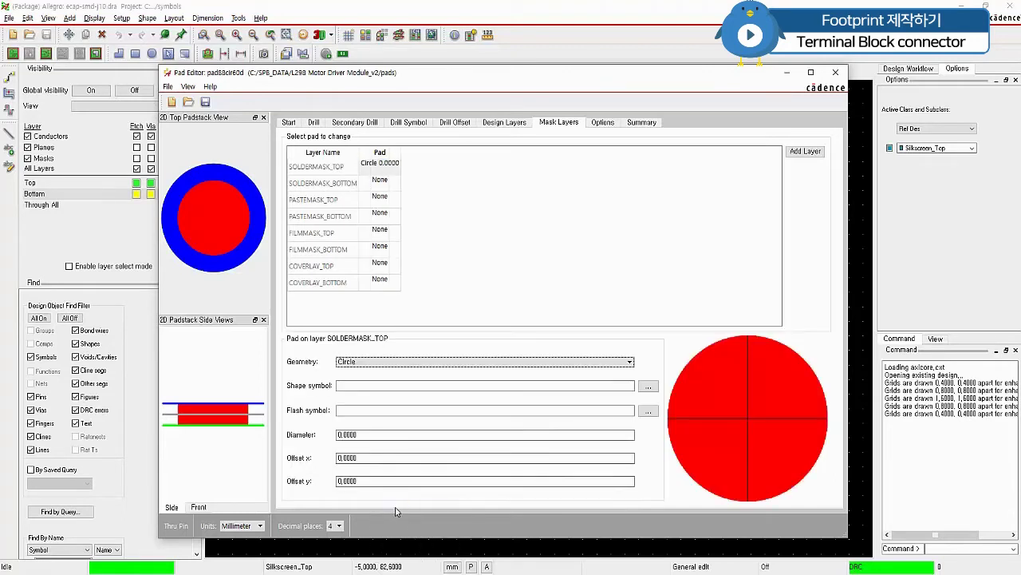
click(388, 436)
double_click(388, 437)
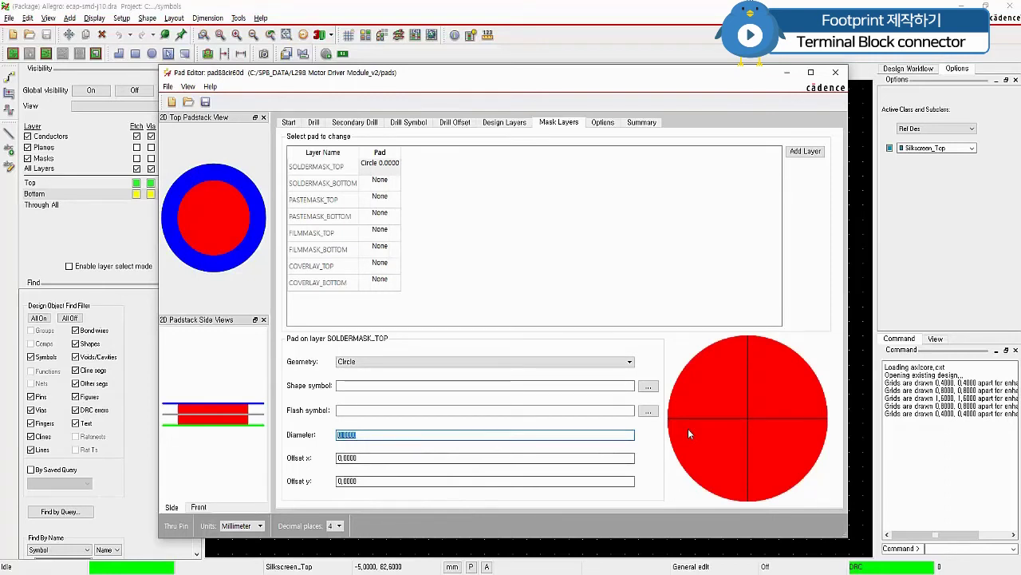
text(2.35)
key(Tab)
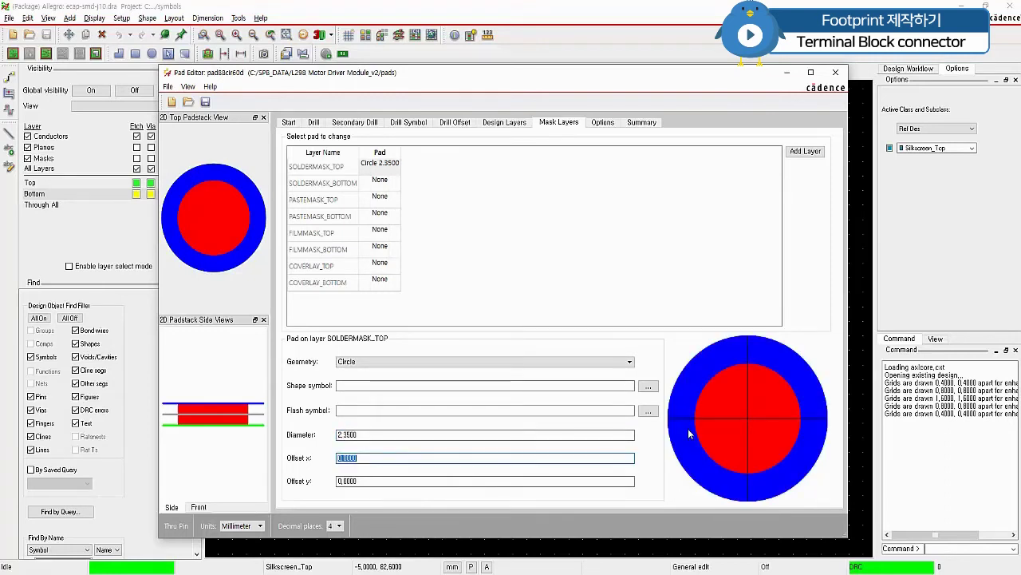
Copy the SOLDERMASK_TOP pad to the SOLDERMASK_BOTTOM layer.
click(389, 165)
right_click(389, 165)
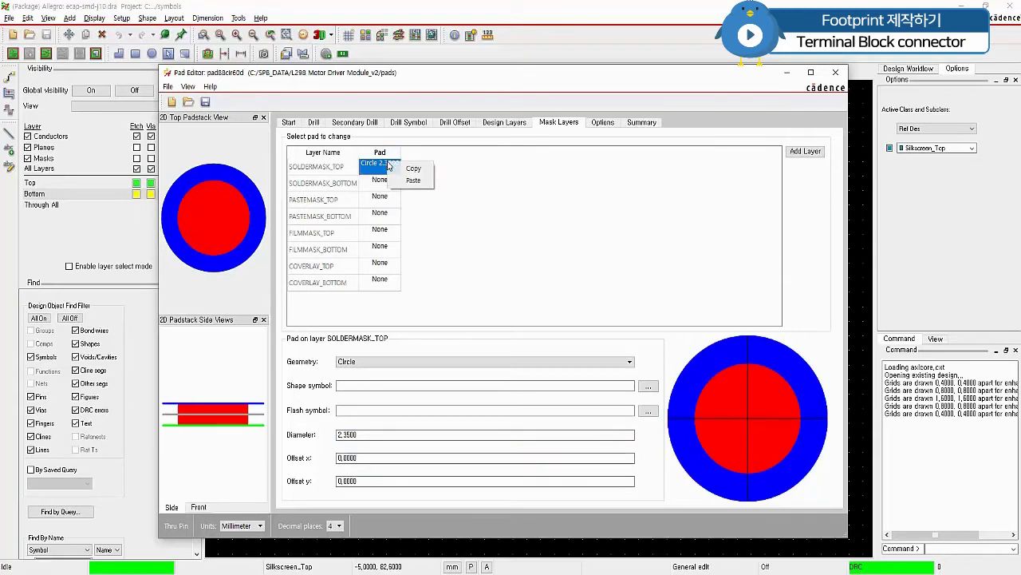
click(411, 172)
click(389, 184)
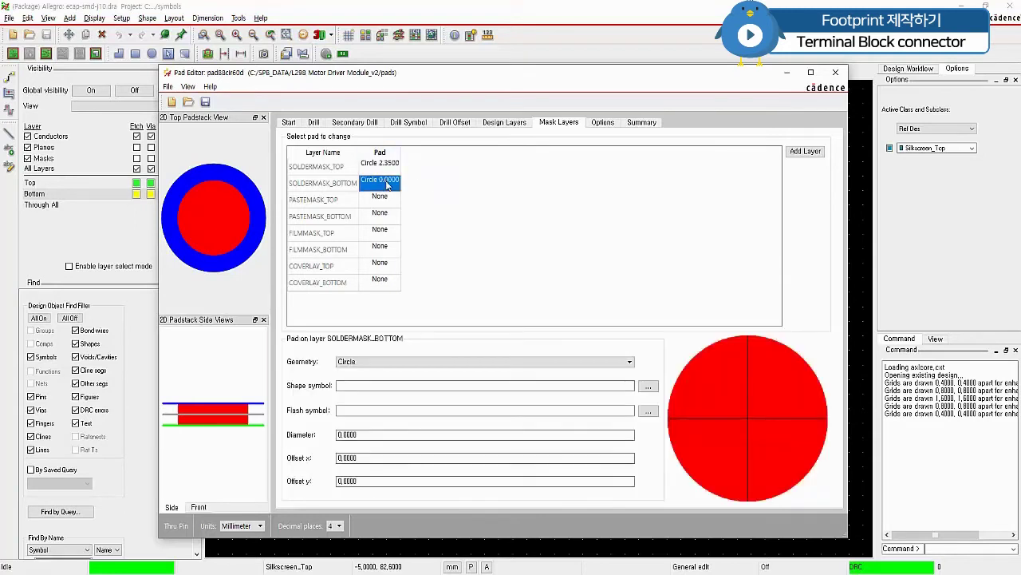
right_click(388, 185)
click(418, 203)
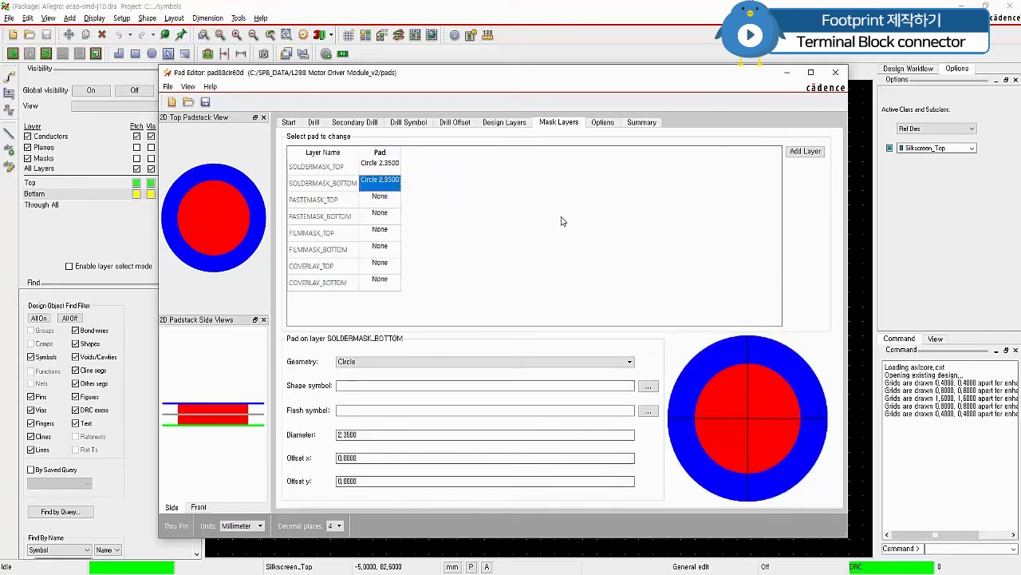
Enable suppression of unconnected internal pads, save the pad88cir60d padstack and minimize the Pad Editor.
click(602, 122)
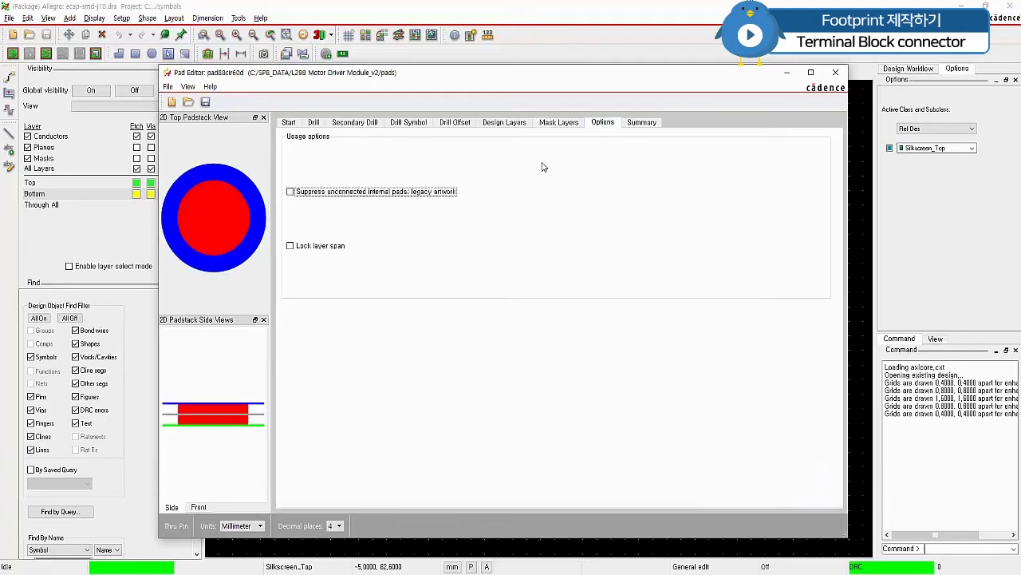
click(290, 192)
click(167, 86)
click(185, 165)
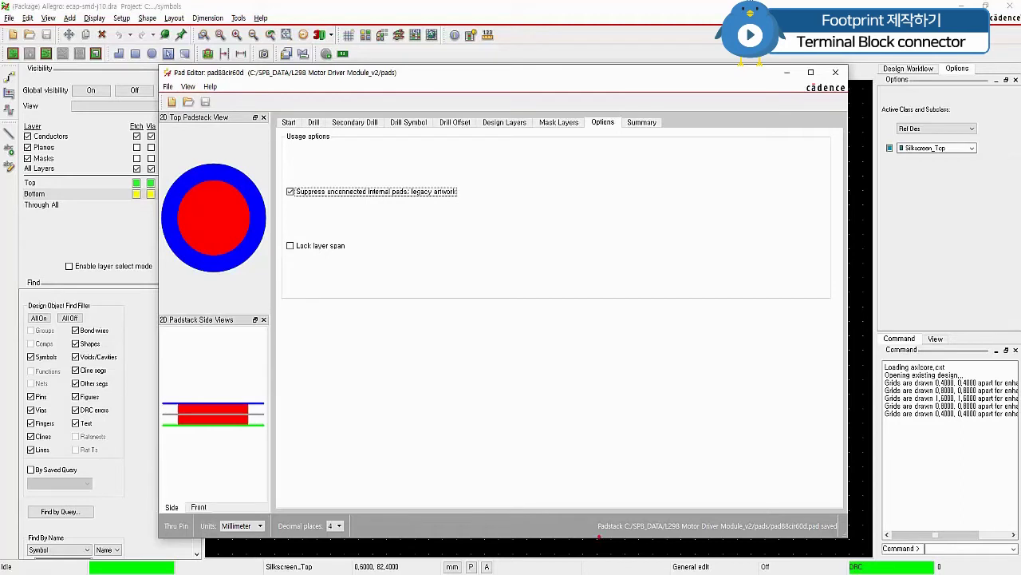
drag(599, 537, 764, 537)
click(787, 72)
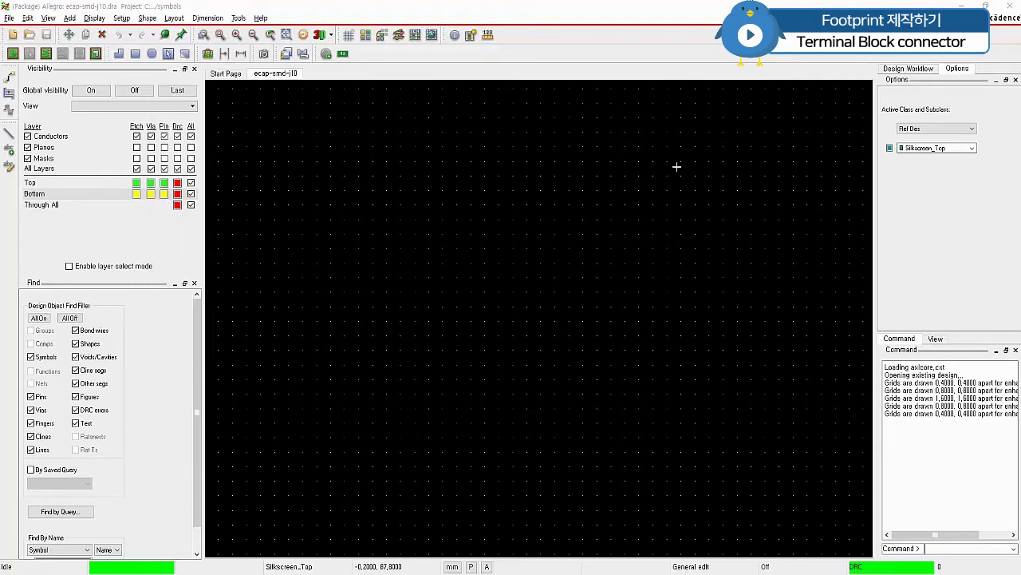
Create a new package symbol drawing named tbc2p508 in the project's symbols folder, using millimetres and an A4 sheet.
click(9, 18)
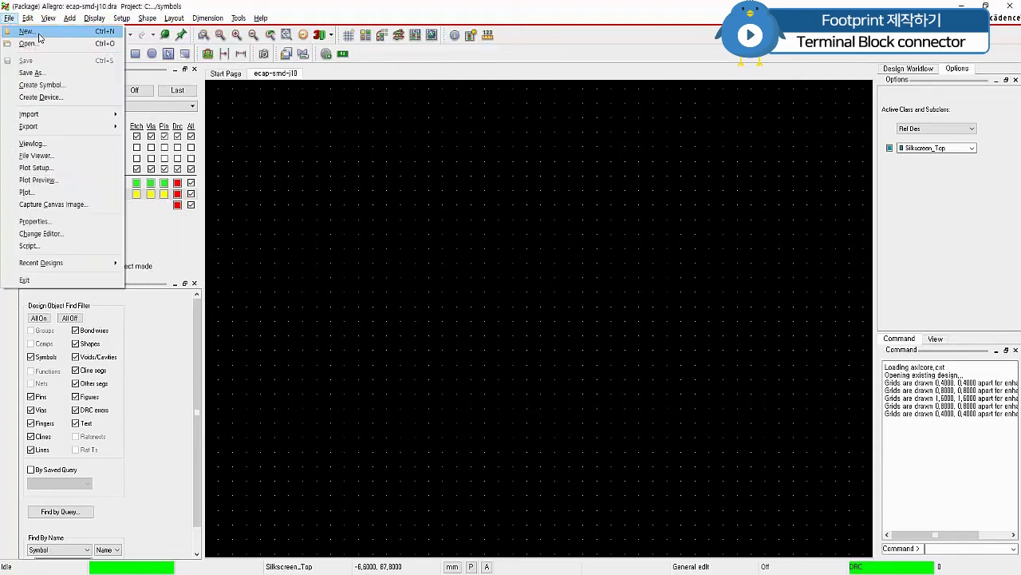
click(32, 30)
drag(488, 243, 493, 168)
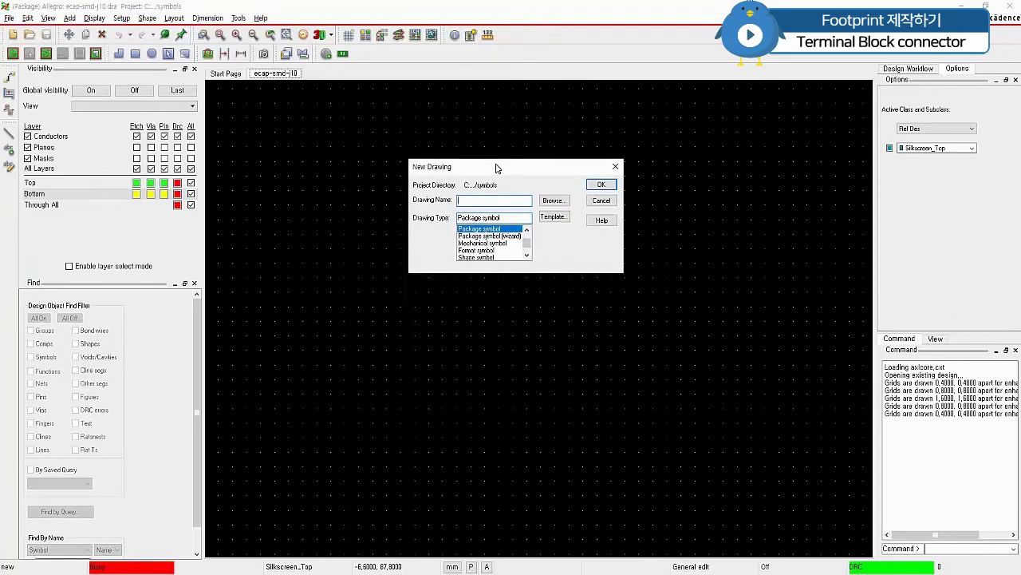
click(554, 200)
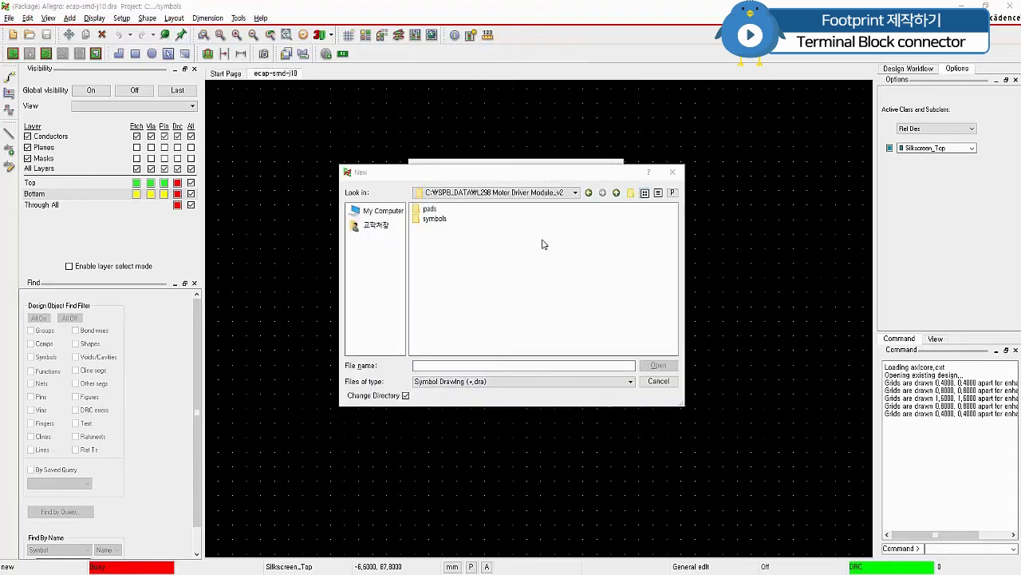
click(436, 220)
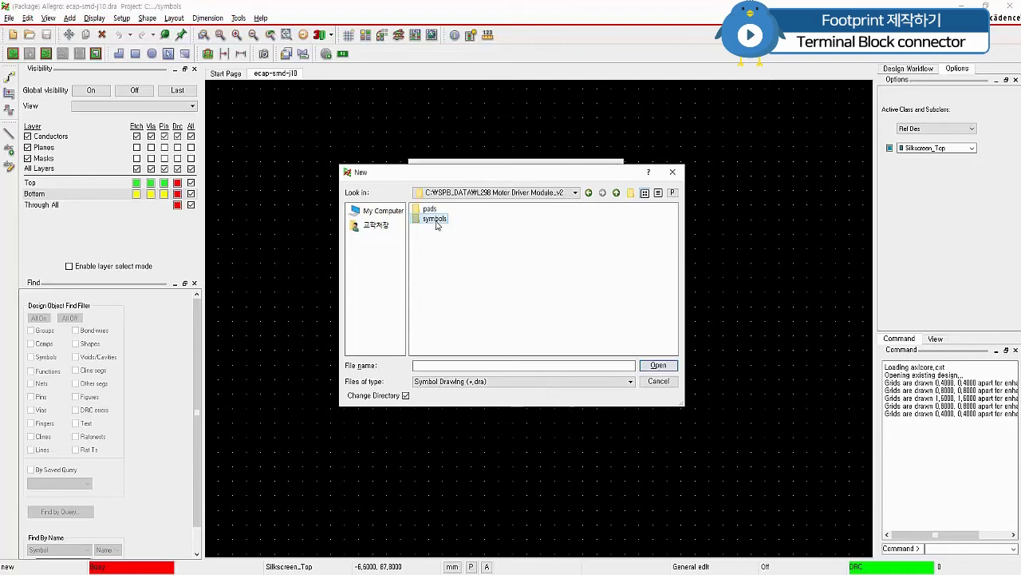
key(Return)
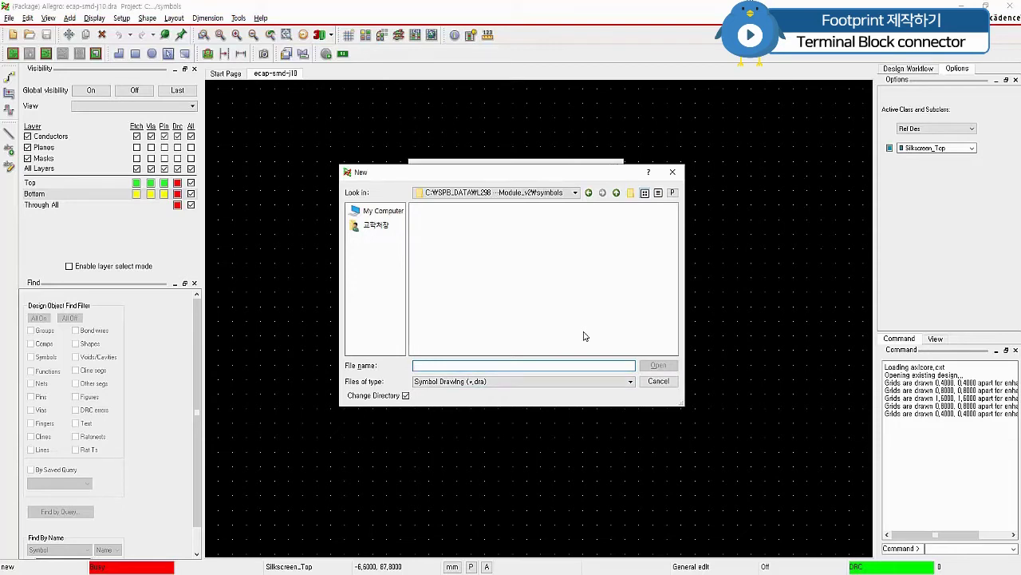
text(T)
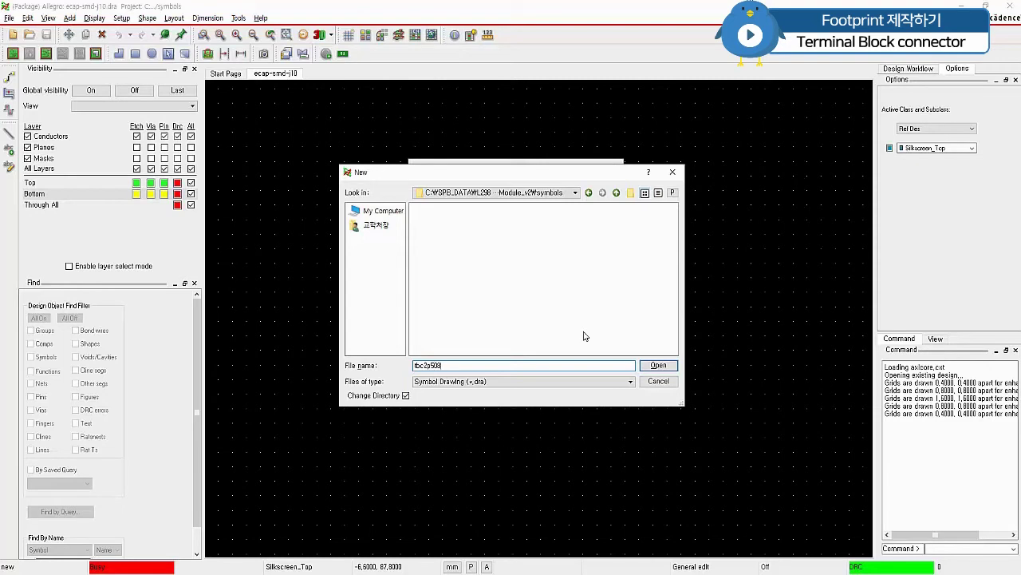
click(660, 366)
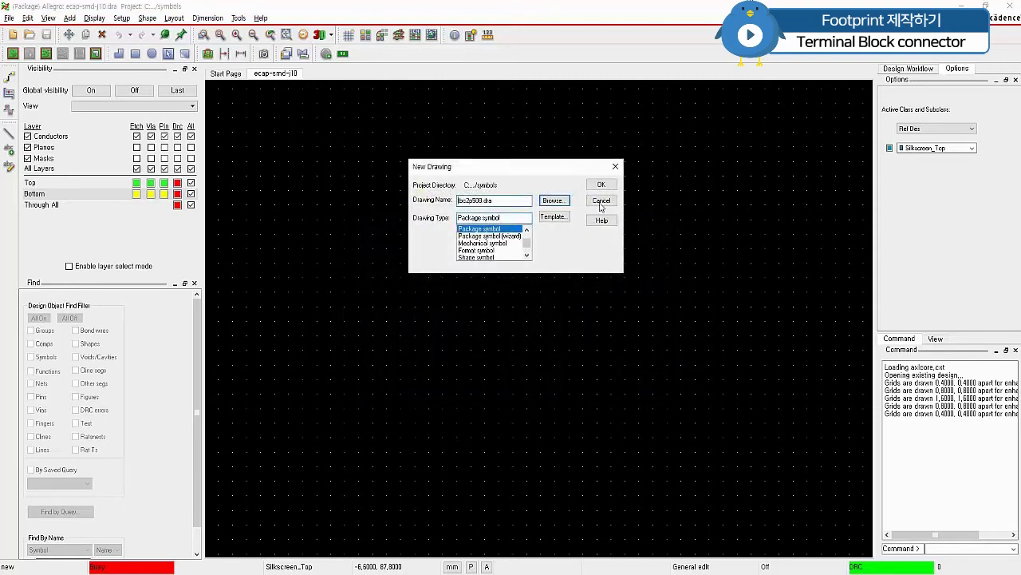
click(603, 184)
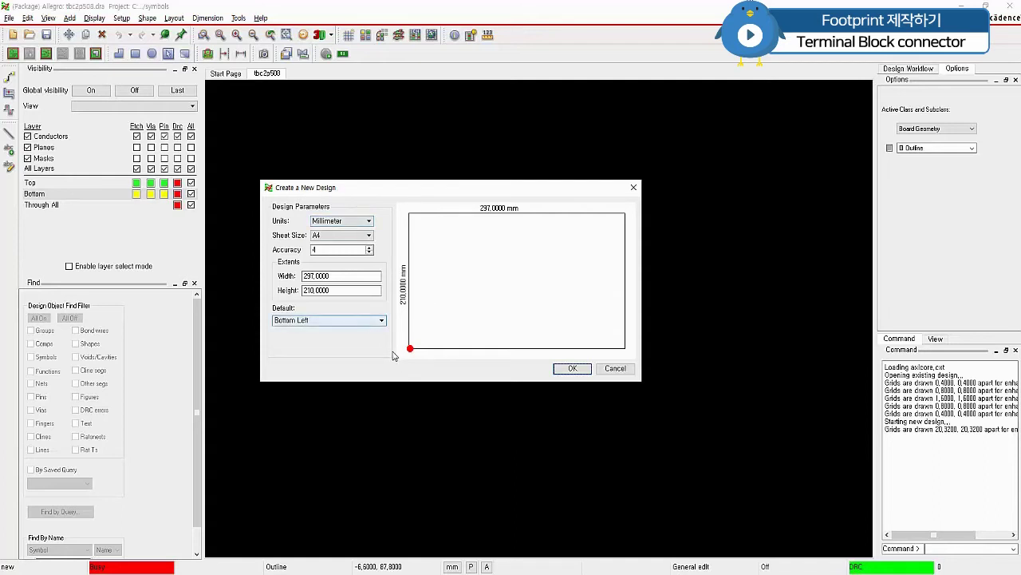
click(576, 368)
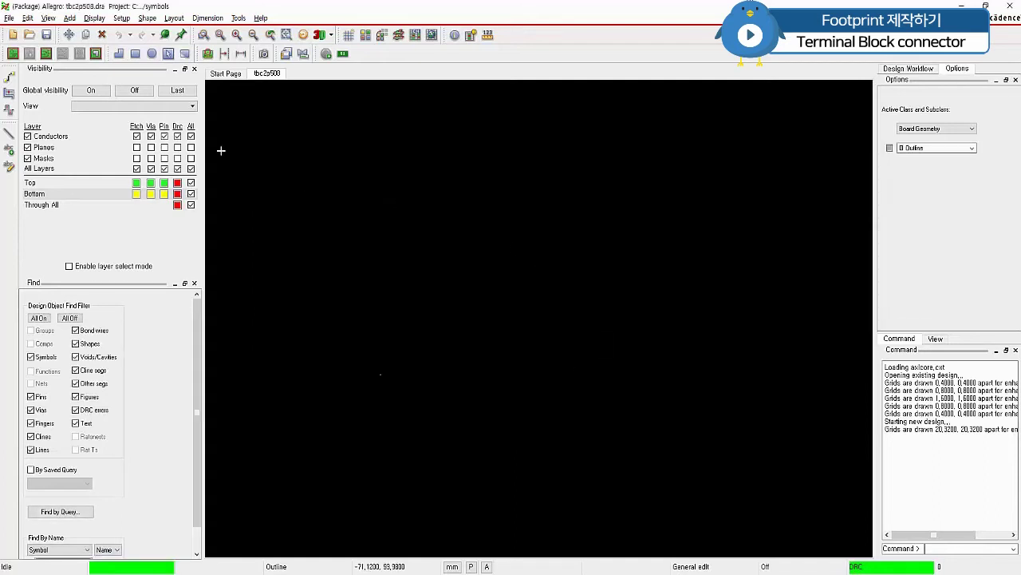
Set the drawing extents to Left X -80 and Lower Y -80 in the design parameters.
click(118, 19)
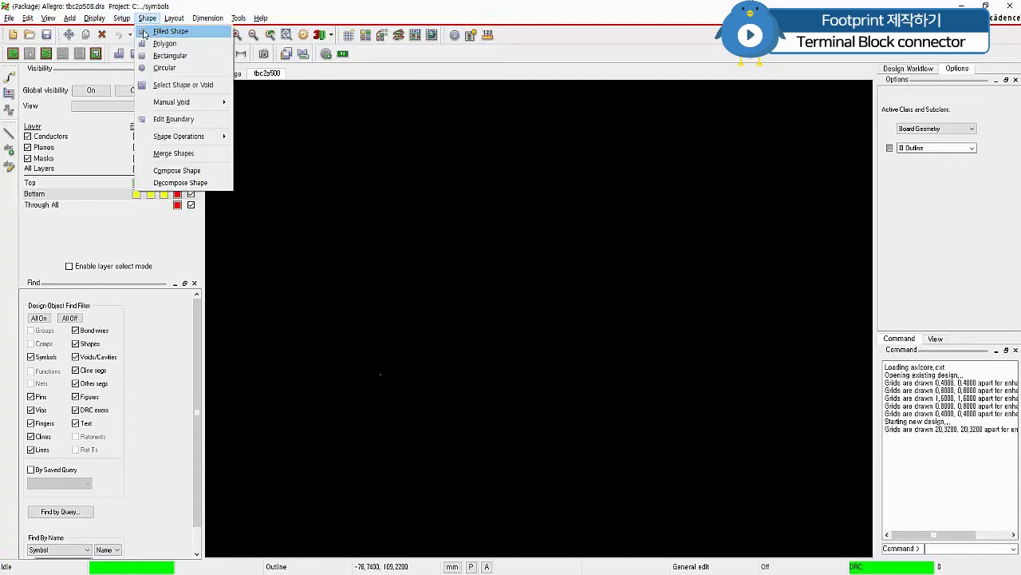
click(160, 31)
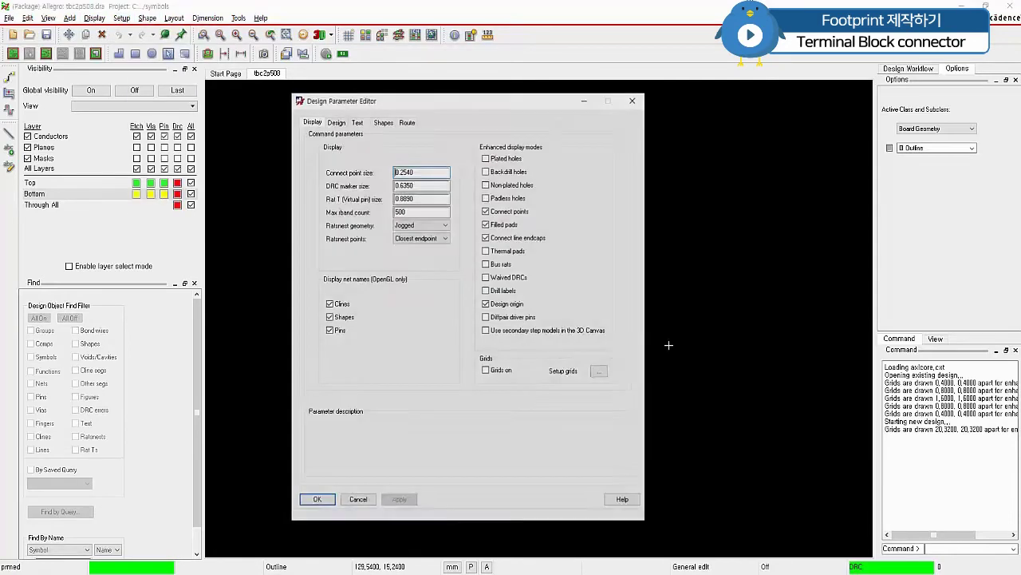
click(336, 122)
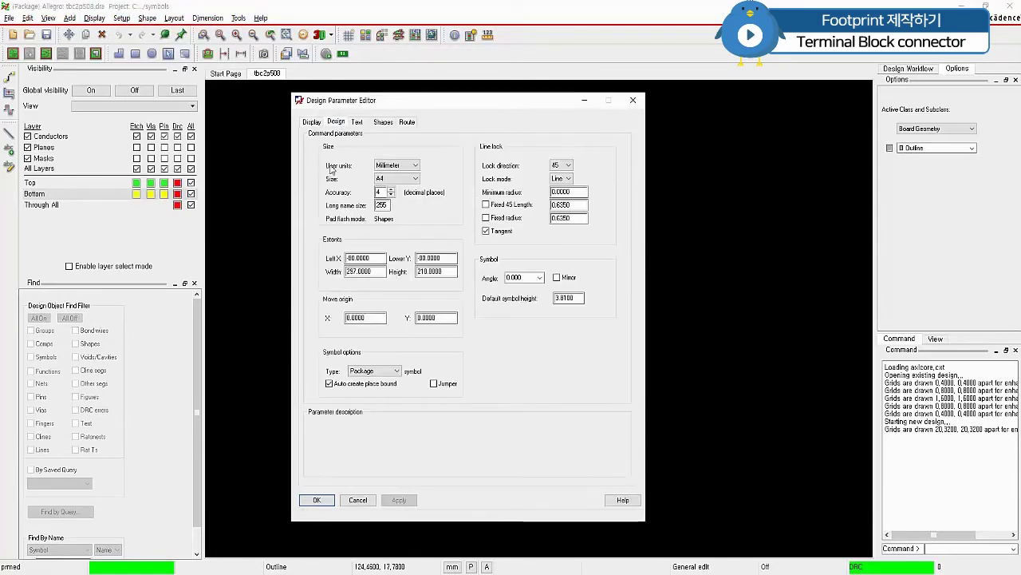
click(357, 258)
text(-)
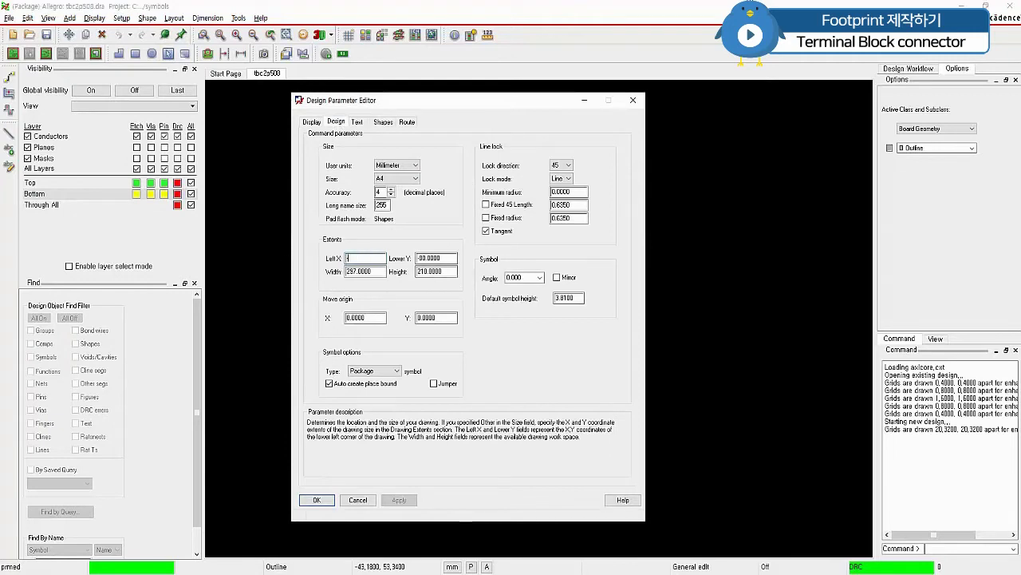
text(80)
key(Tab)
text(-80)
key(Tab)
Turn the grid display on and apply the design parameters.
key(ctrl+shift+Tab)
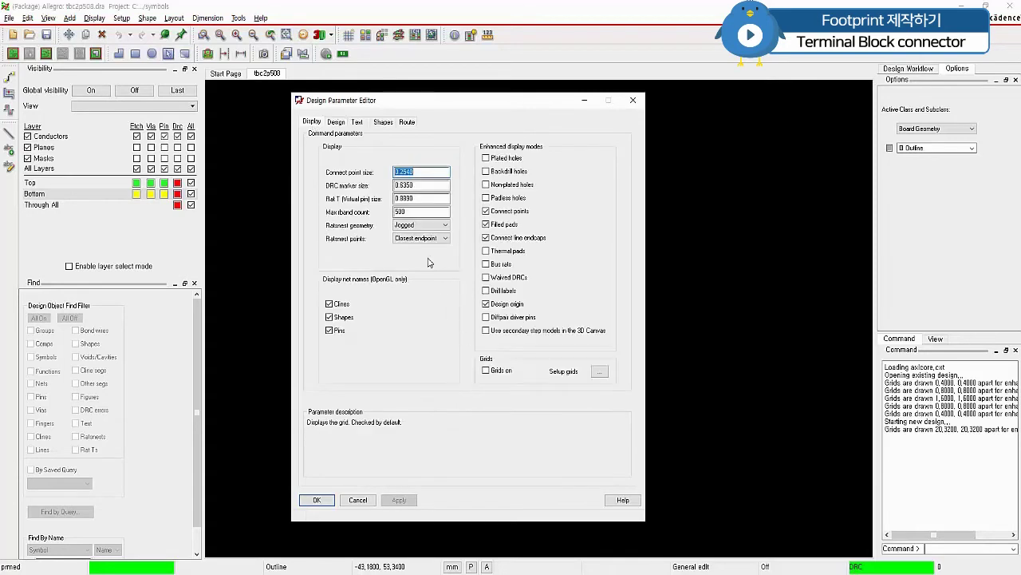
click(486, 370)
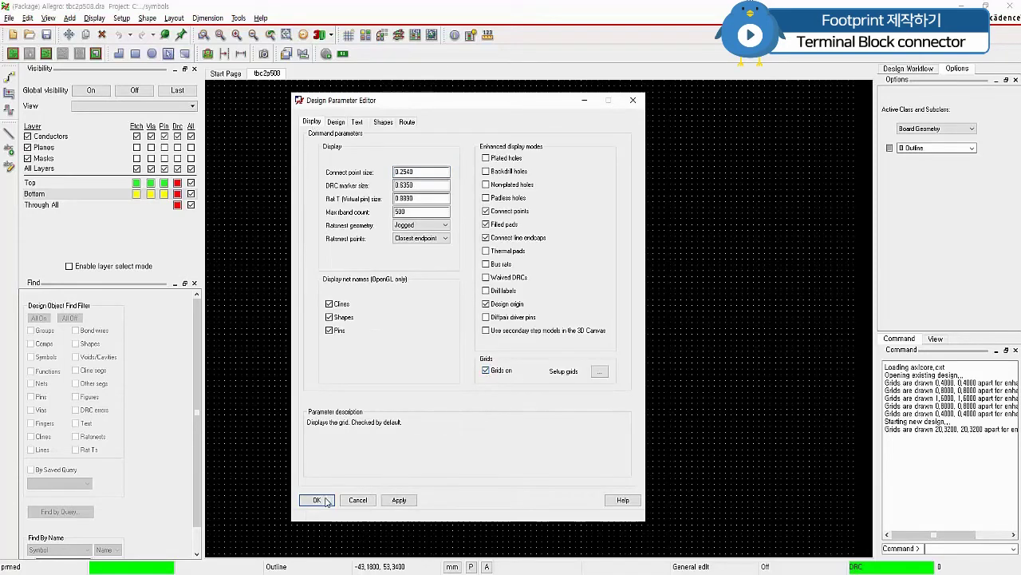
click(399, 501)
click(317, 500)
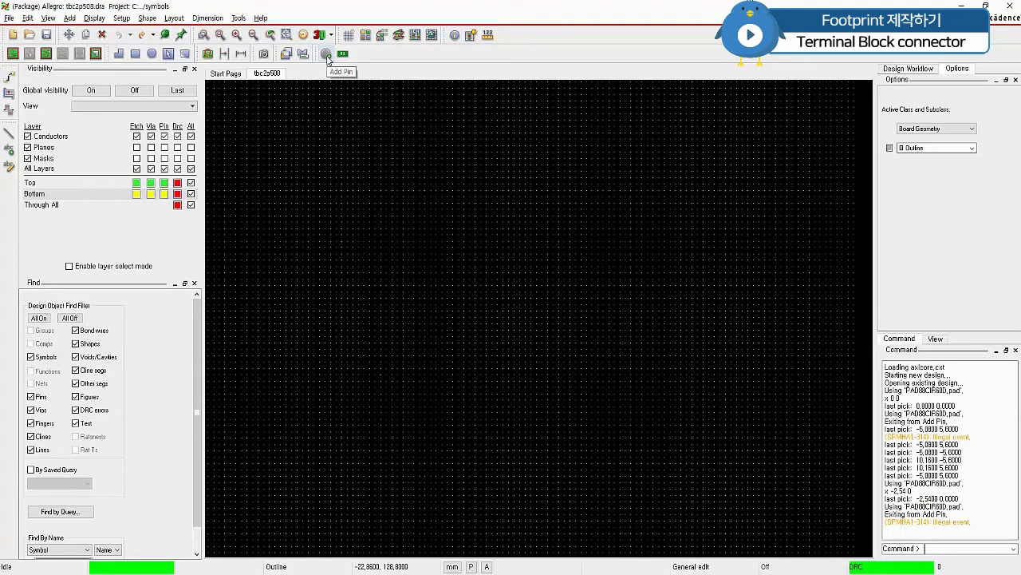
Start adding connect pins with the Pad88cir60d padstack.
click(326, 55)
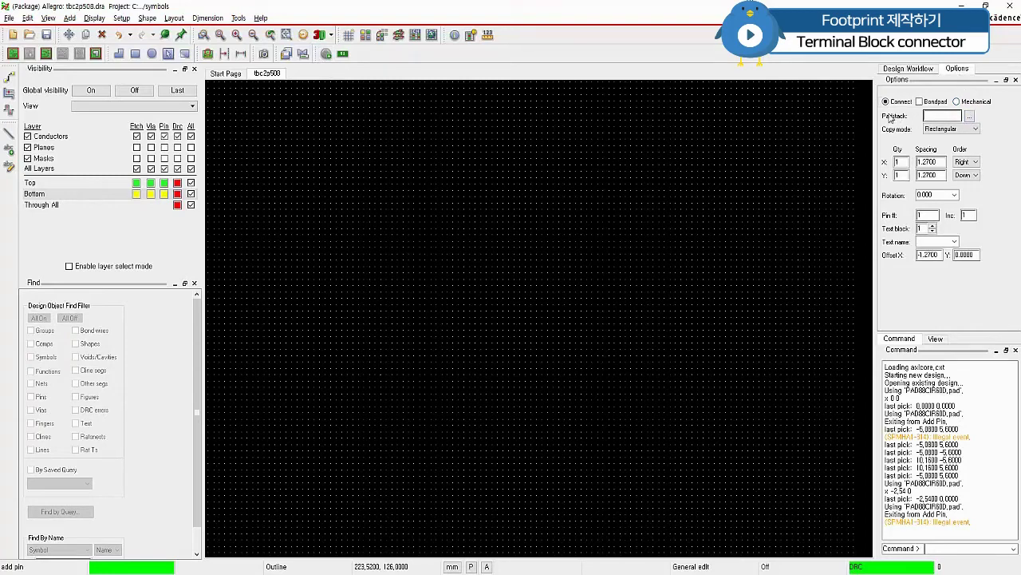
click(969, 116)
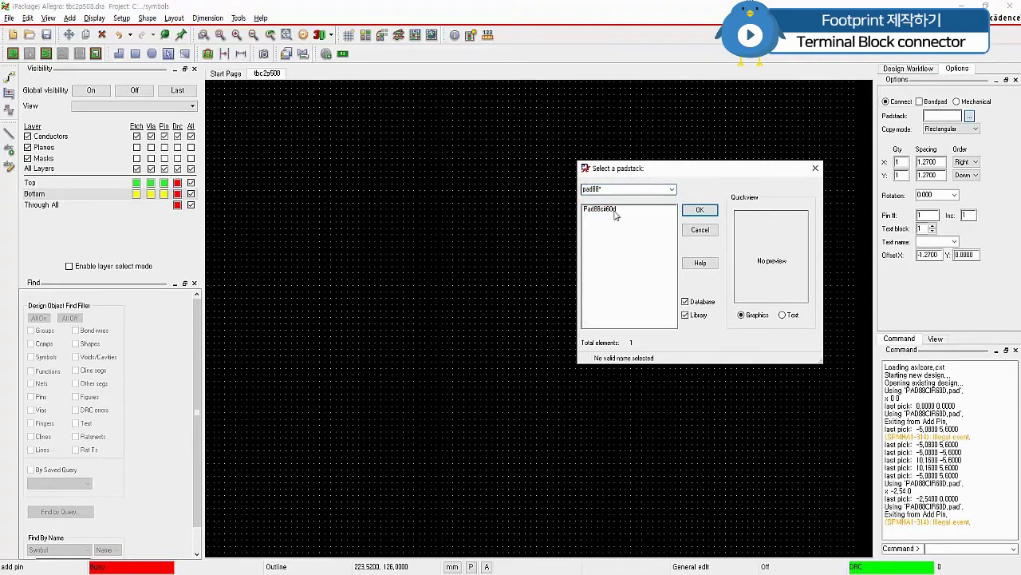
double_click(617, 214)
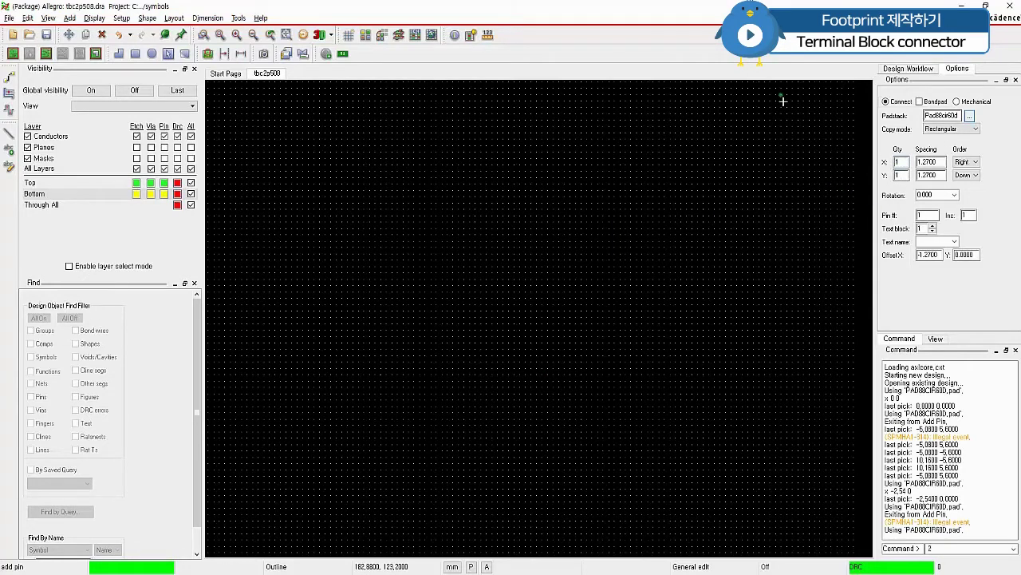
Set the pin array to a quantity of 2 in X with 5.08 mm spacing.
double_click(901, 162)
key(BackSpace)
text(2)
key(Tab)
text(5)
key(Tab)
key(Tab)
key(Tab)
key(Tab)
text(1)
Set the pin text offset X to 1.27 mm and place the two pins starting at coordinates x -2.54 0.
click(926, 256)
key(Delete)
key(Tab)
key(Return)
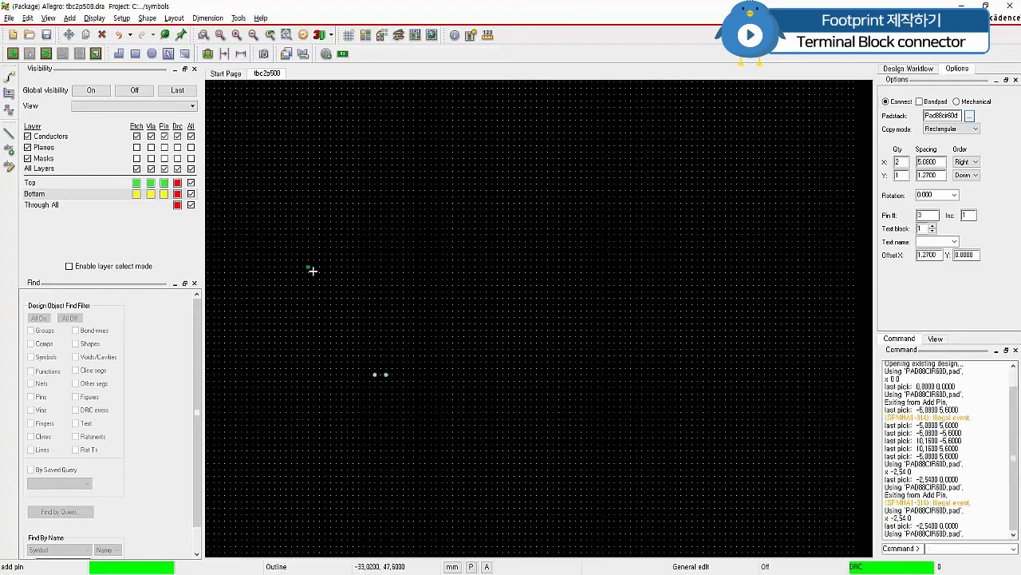
scroll(361, 399, up, 3)
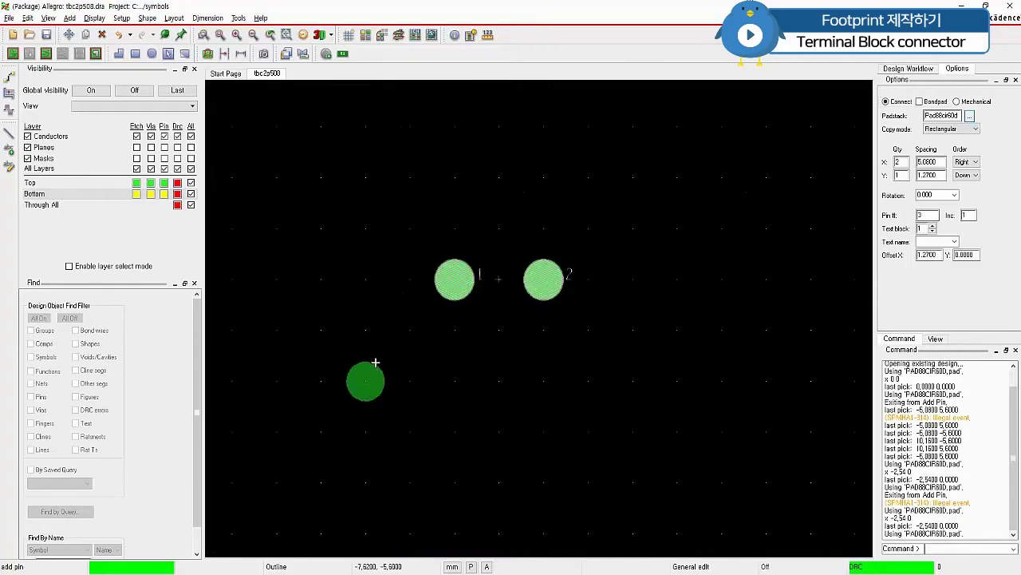
Finish adding pins and set the non-etch grid spacing to 5.08 mm in X and 5.6 mm in Y.
right_click(690, 174)
click(719, 181)
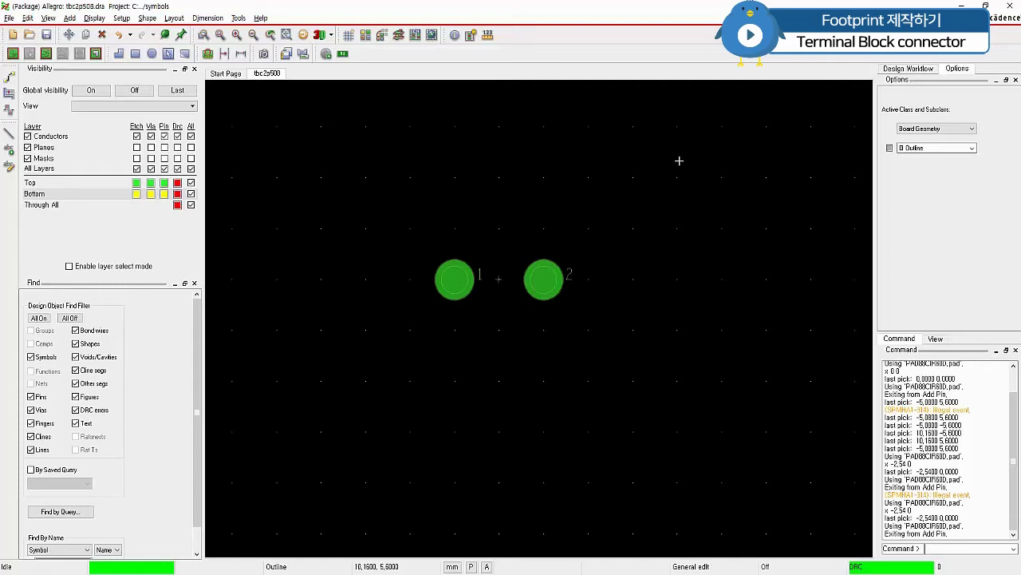
right_click(604, 153)
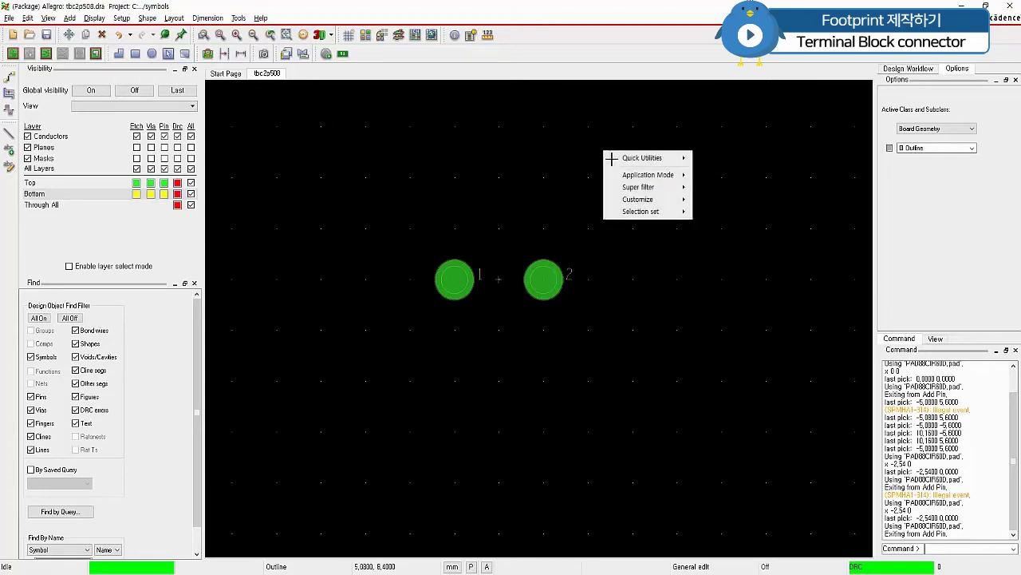
mouse_move(648, 159)
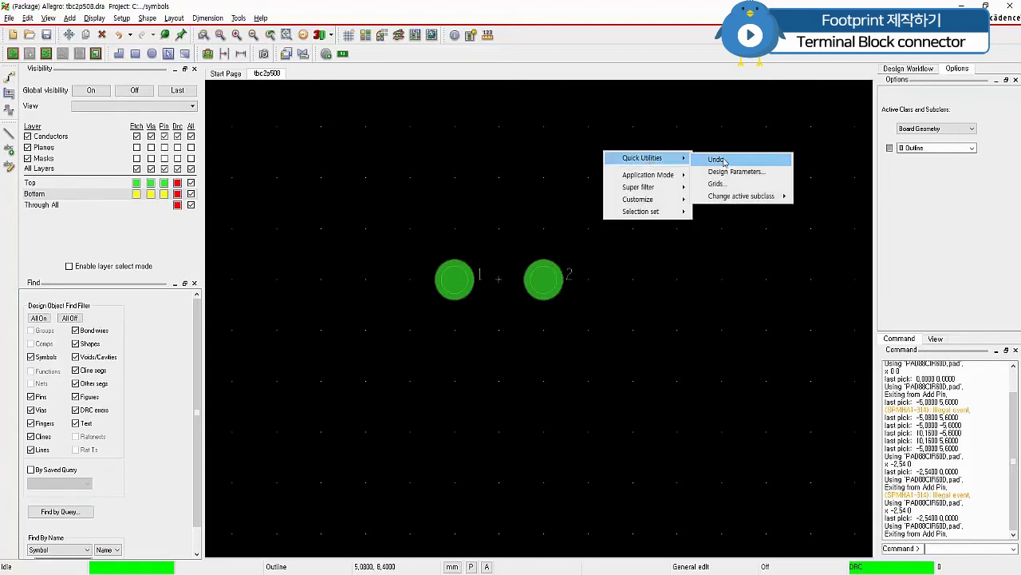
click(717, 184)
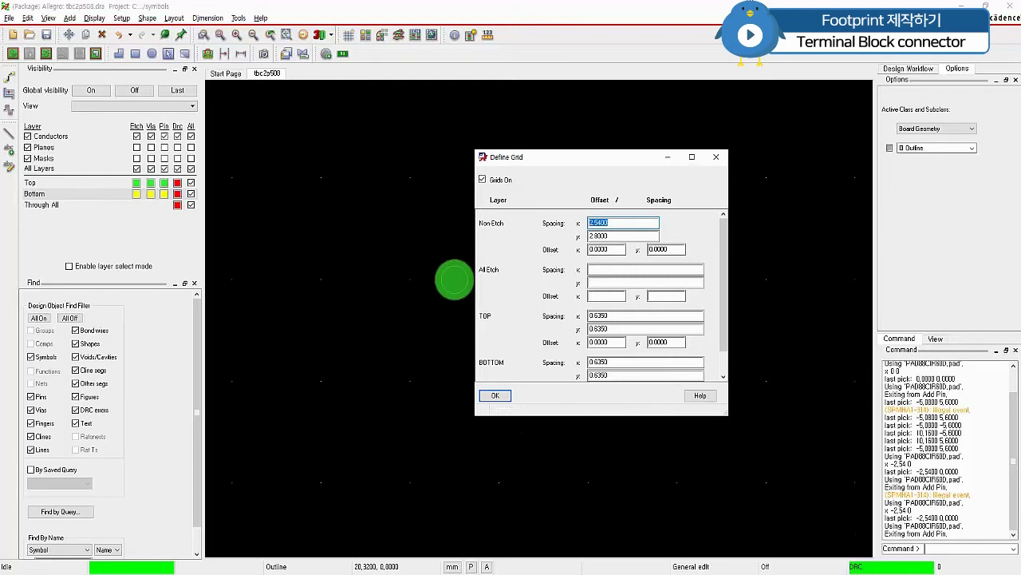
text(5.08)
key(Tab)
text(5)
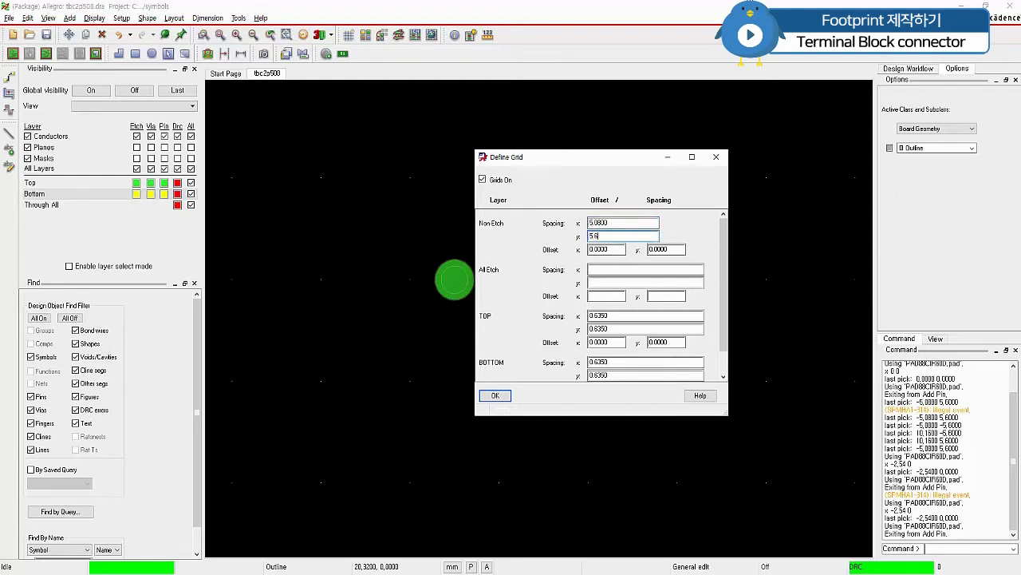
key(Tab)
click(495, 395)
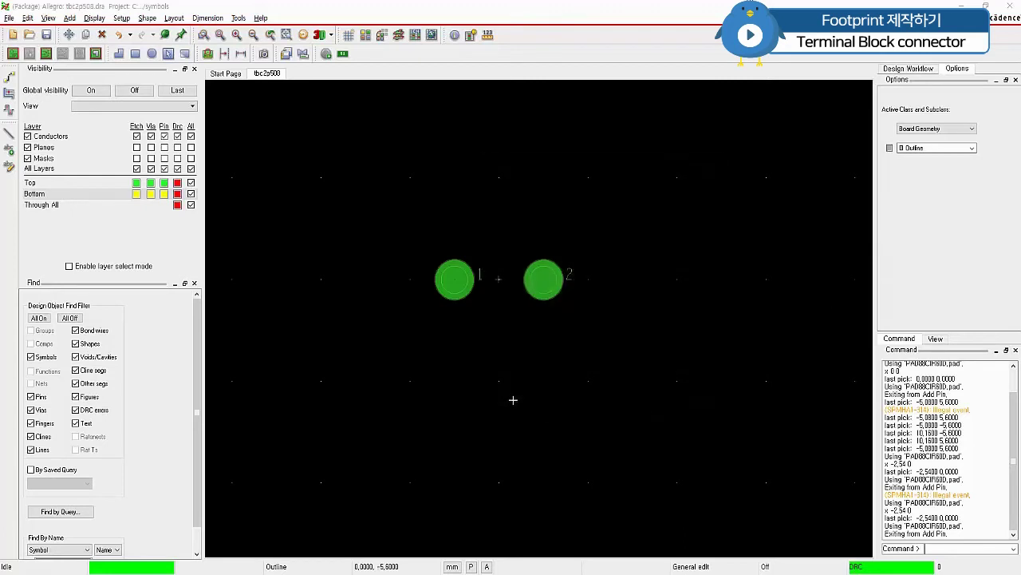
Start adding lines on Package Geometry / Silkscreen_Top with a 90-degree line lock and a 0.2 mm line width.
click(10, 137)
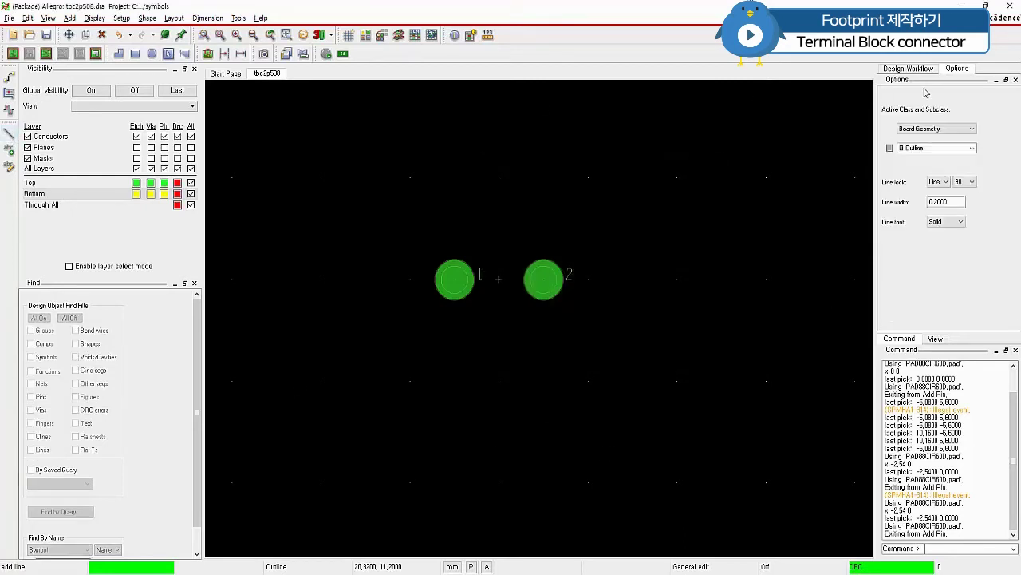
click(958, 131)
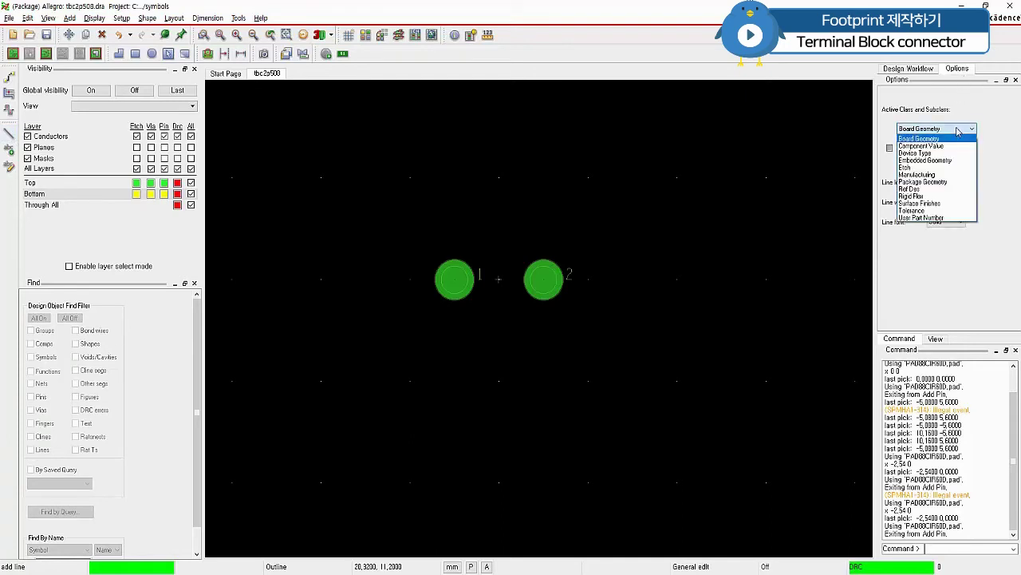
click(942, 183)
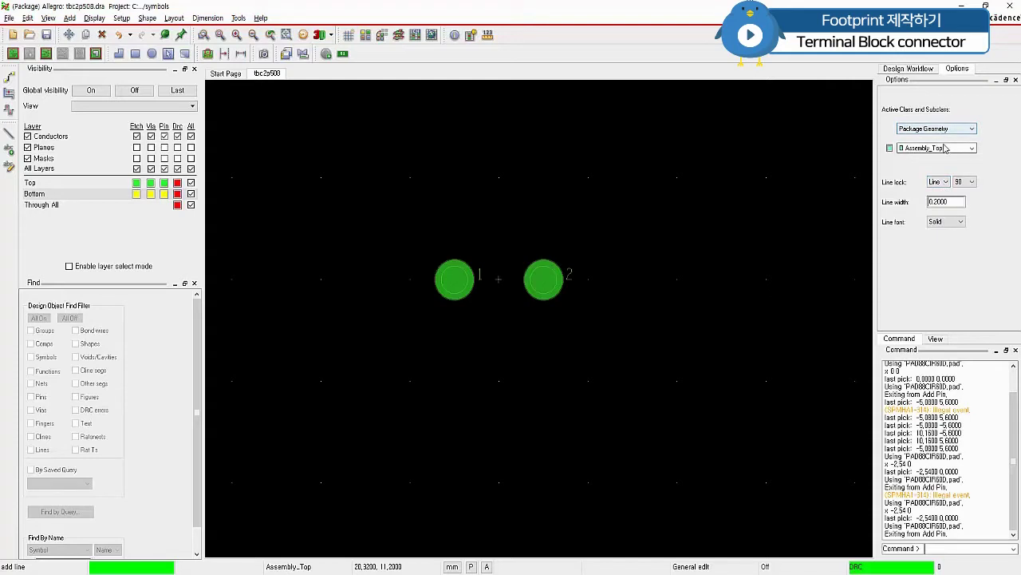
click(944, 149)
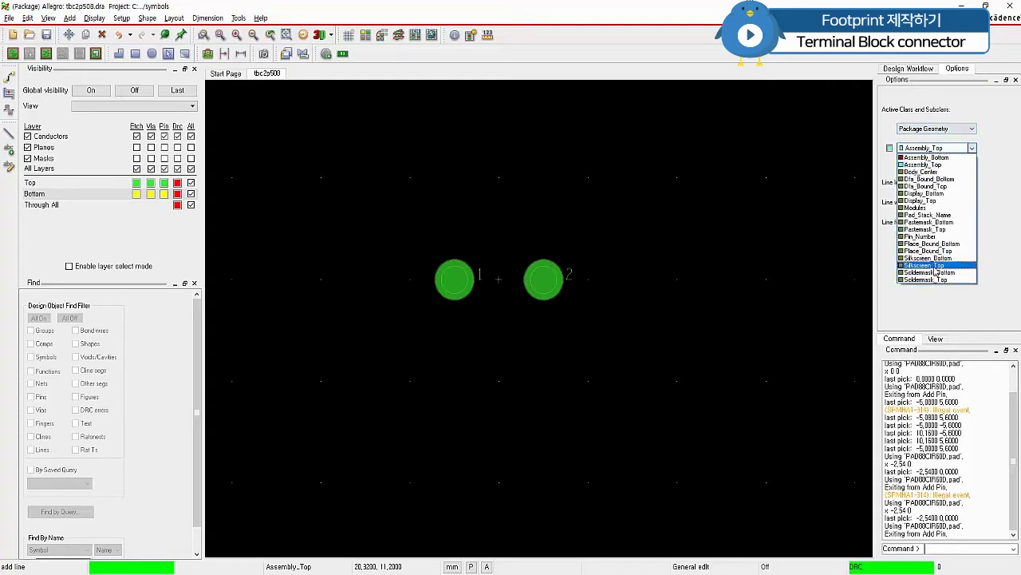
click(930, 272)
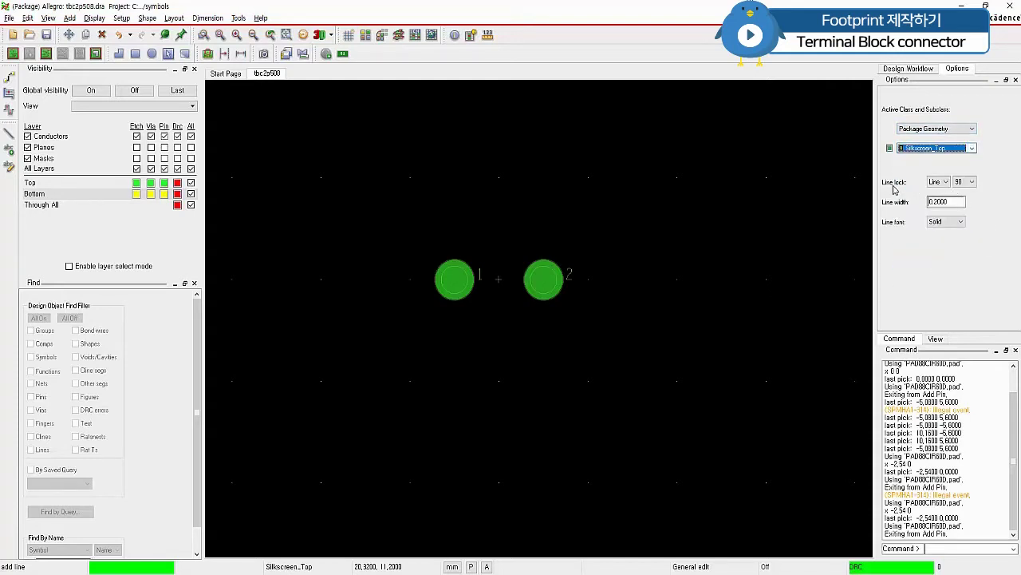
click(971, 182)
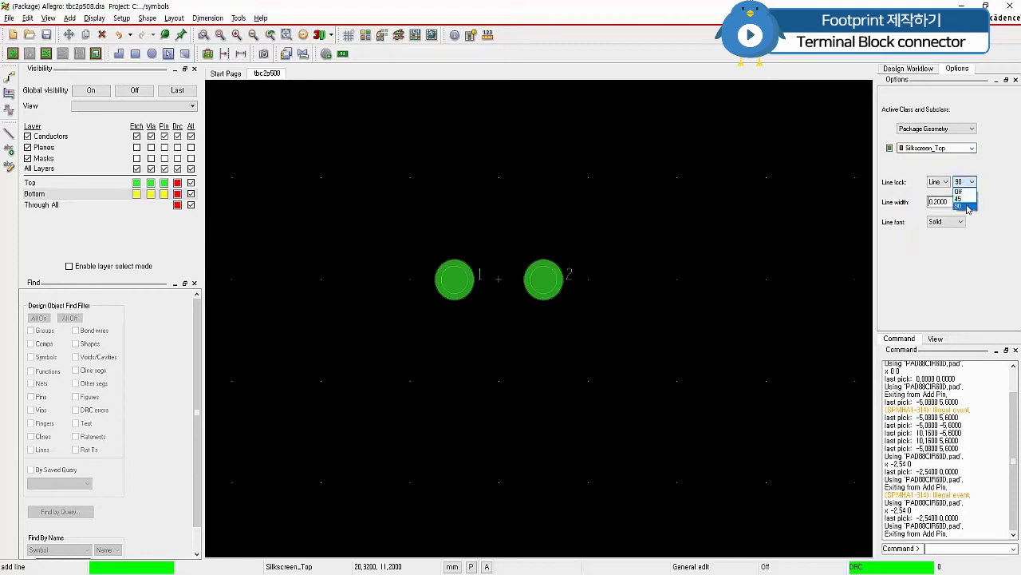
click(962, 202)
double_click(960, 205)
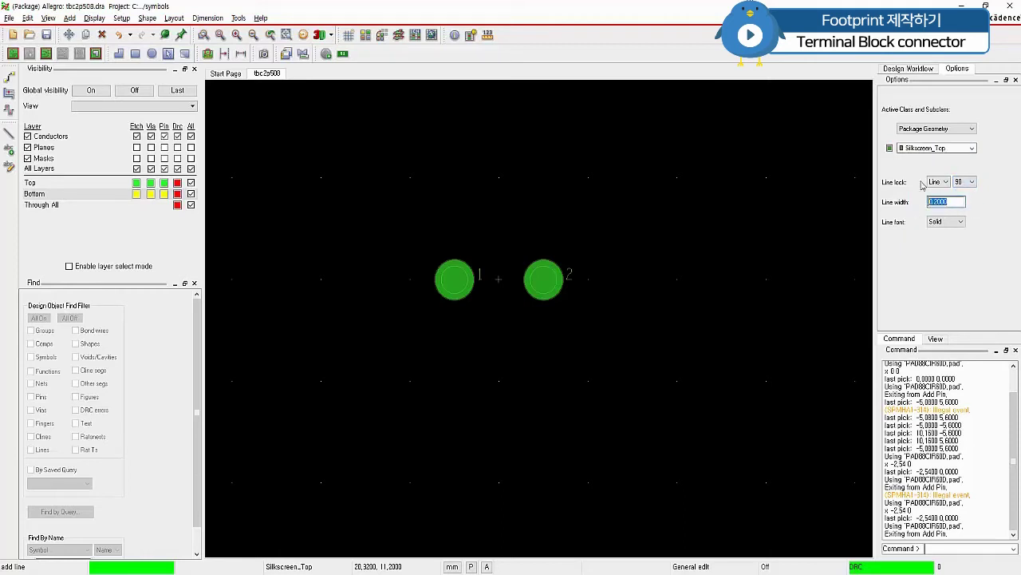
text(0.2)
Draw the closed rectangular silkscreen outline around both pins, with corners at X ±5.08 and Y ±5.6 mm.
click(413, 182)
click(410, 380)
click(593, 384)
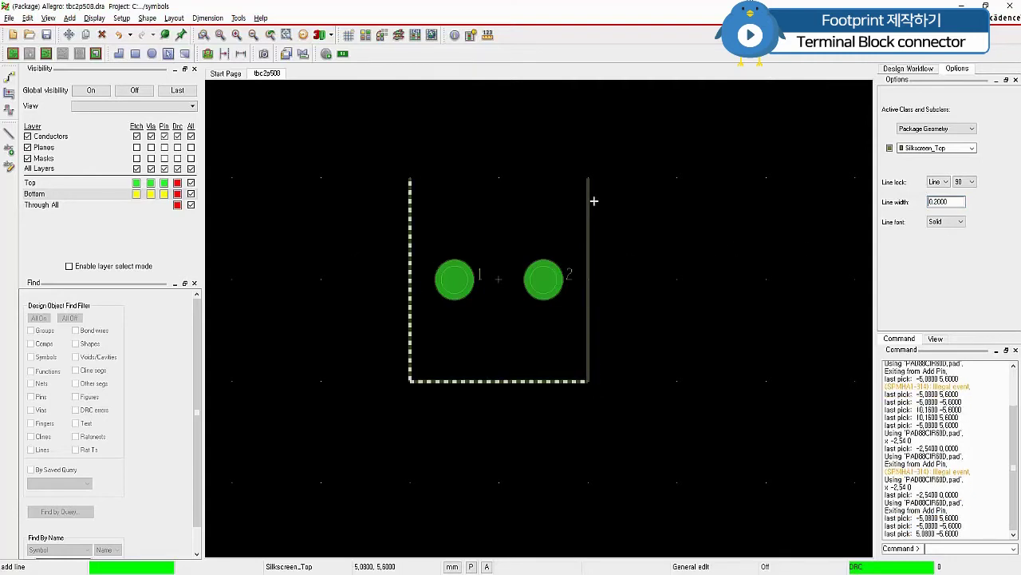
click(590, 181)
click(413, 186)
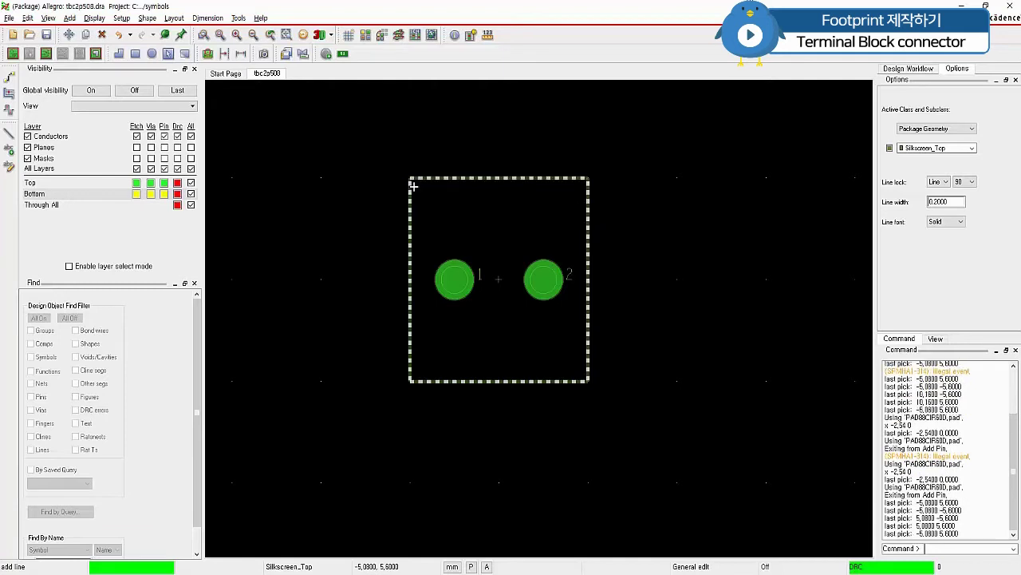
right_click(412, 186)
click(435, 191)
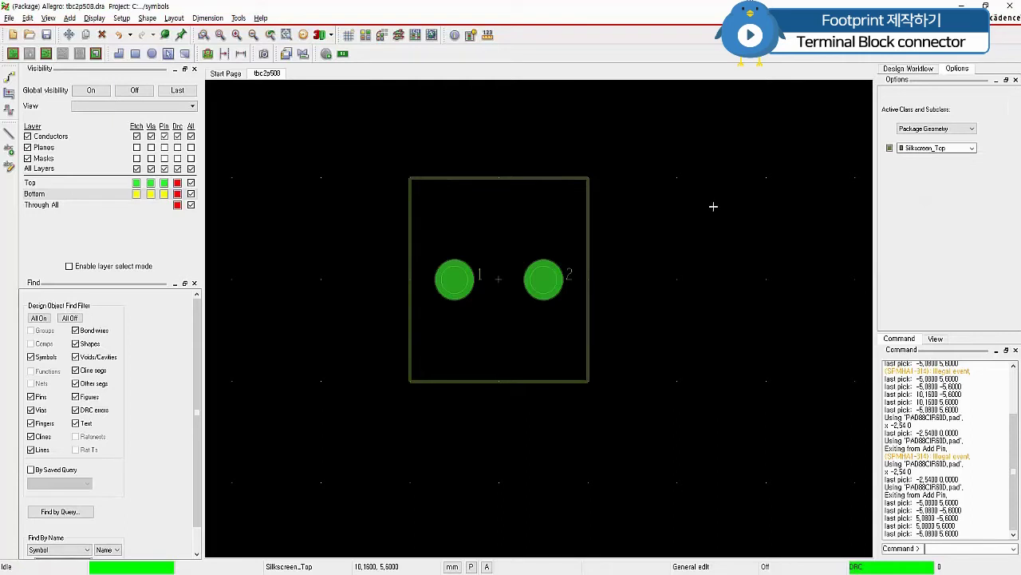
Draw a matching closed line outline on Assembly_Top through the corners at X ±5.08 and Y ±5.6 mm.
click(9, 134)
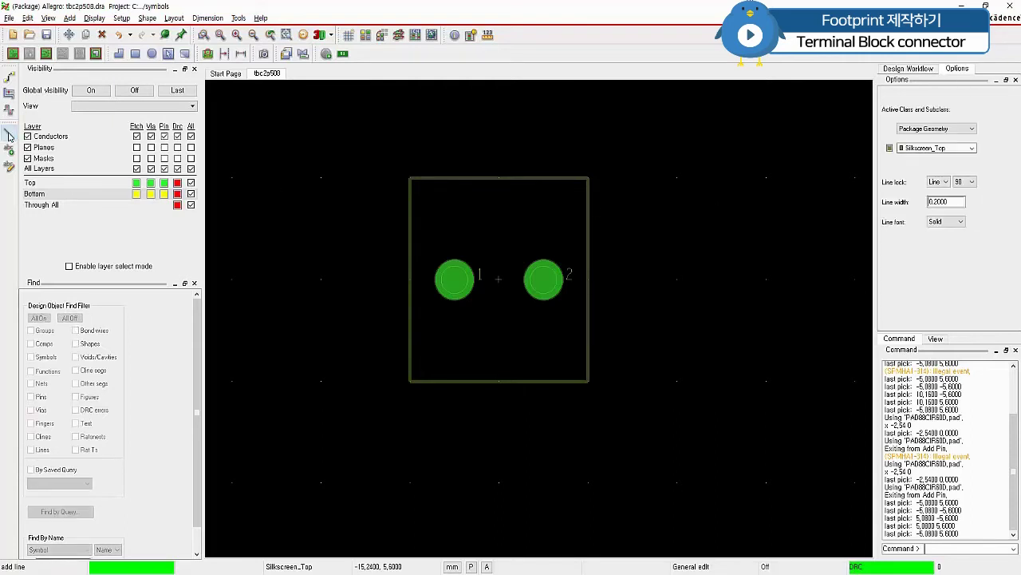
click(953, 151)
click(944, 170)
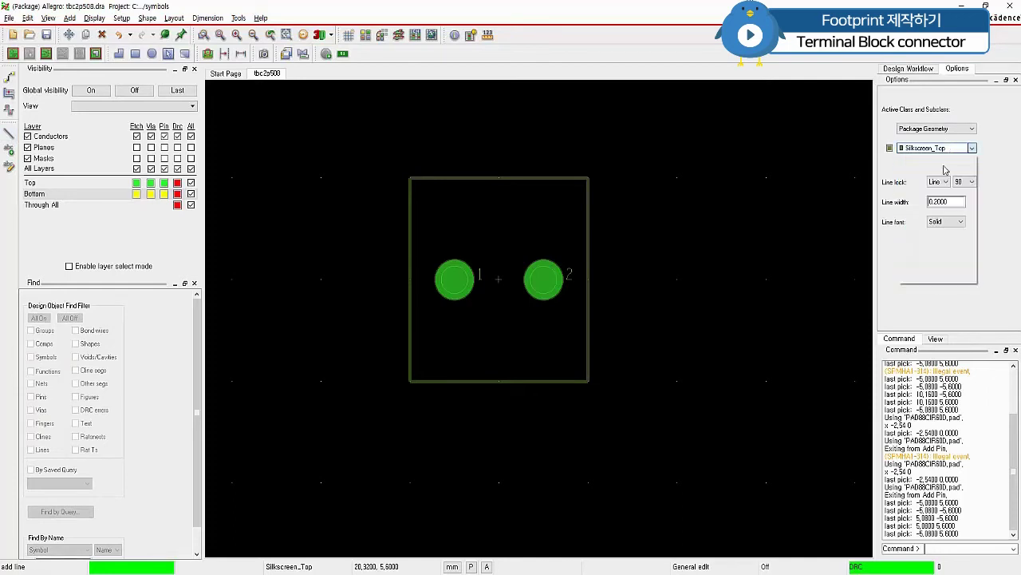
click(964, 167)
click(409, 178)
click(409, 380)
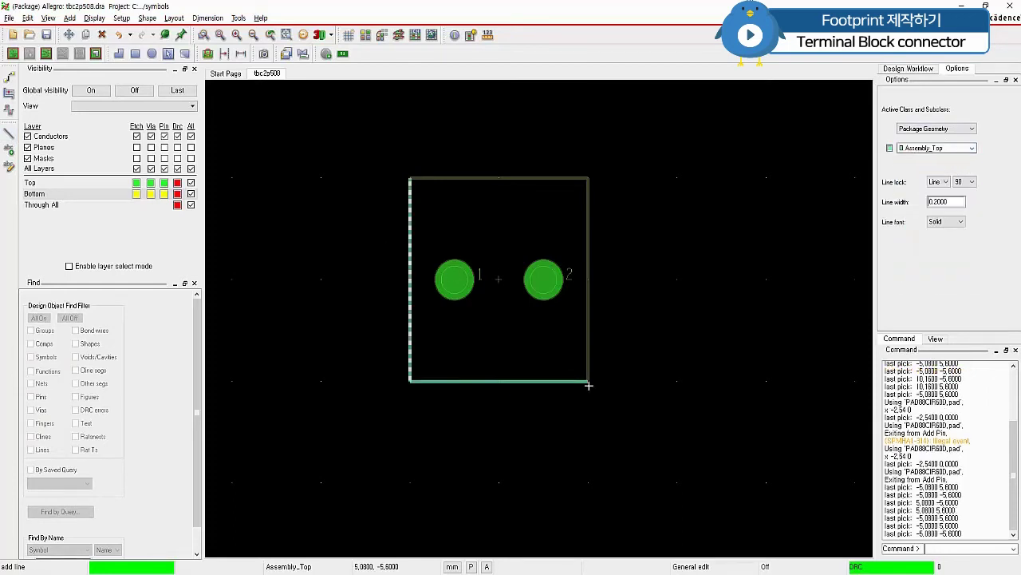
click(588, 382)
click(589, 178)
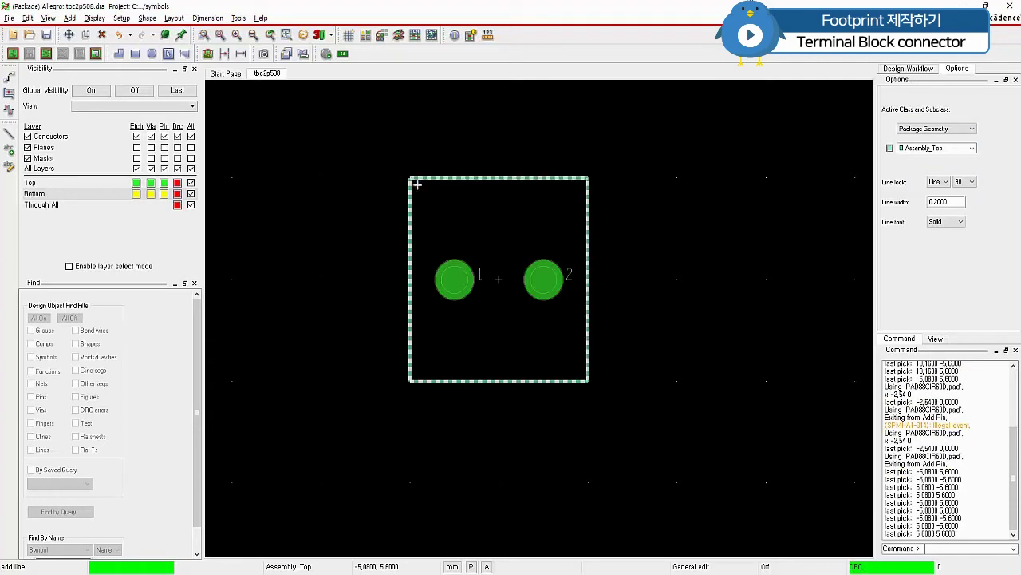
click(417, 185)
right_click(418, 185)
click(435, 190)
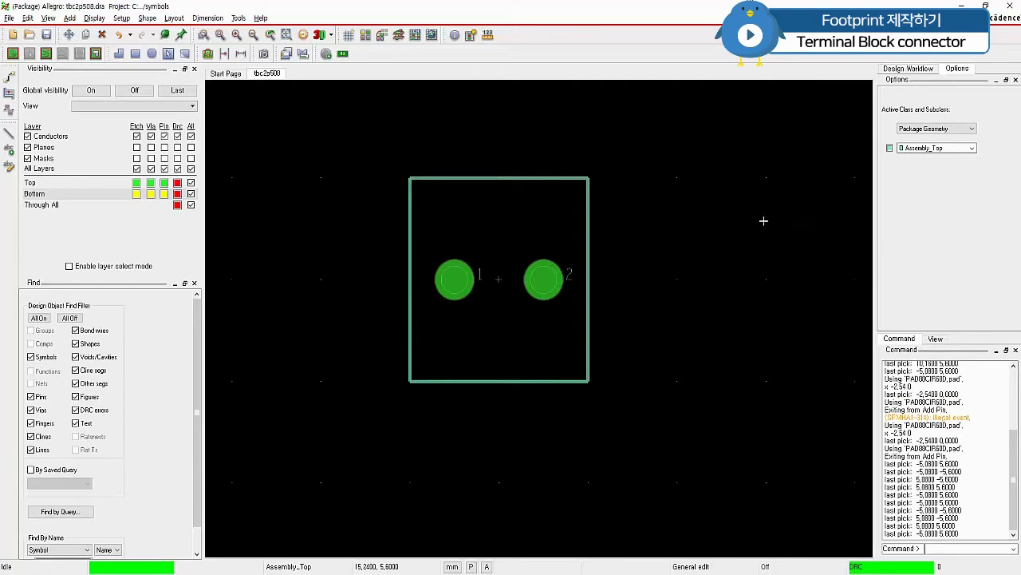
Add a static solid rectangle shape on Assembly_Top from -5.08, 5.6 to 5.08, -5.6.
click(692, 138)
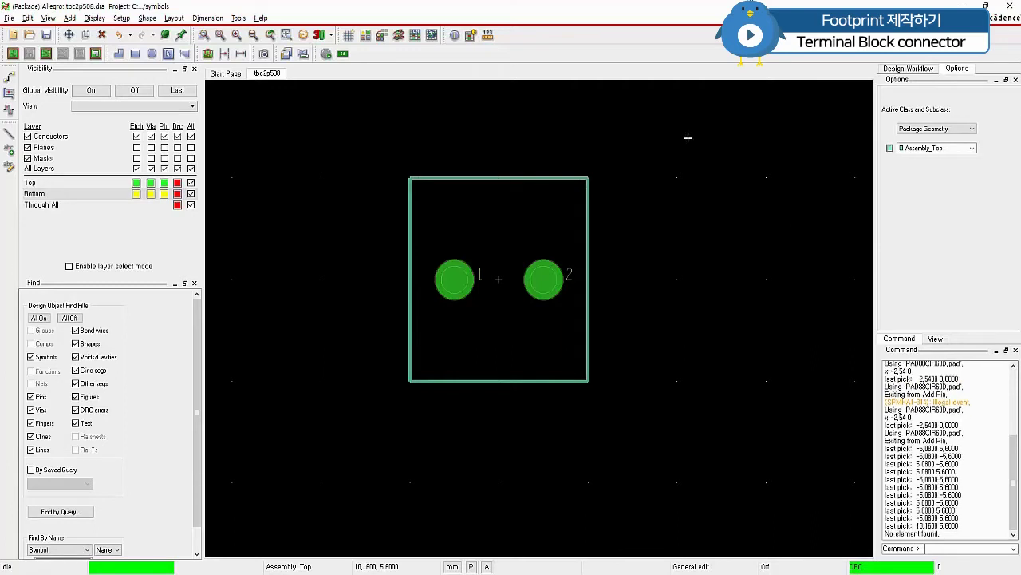
click(149, 19)
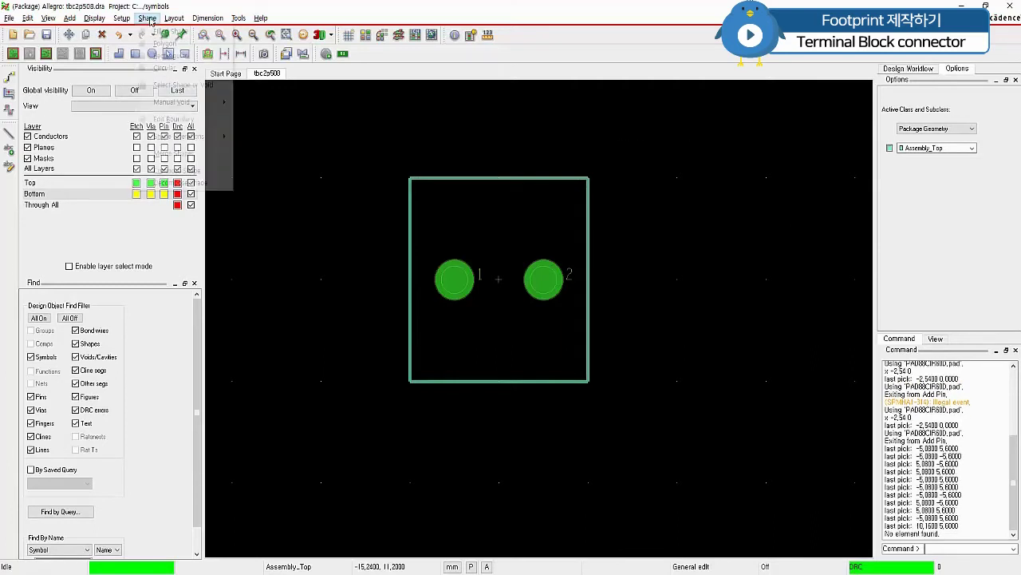
click(159, 56)
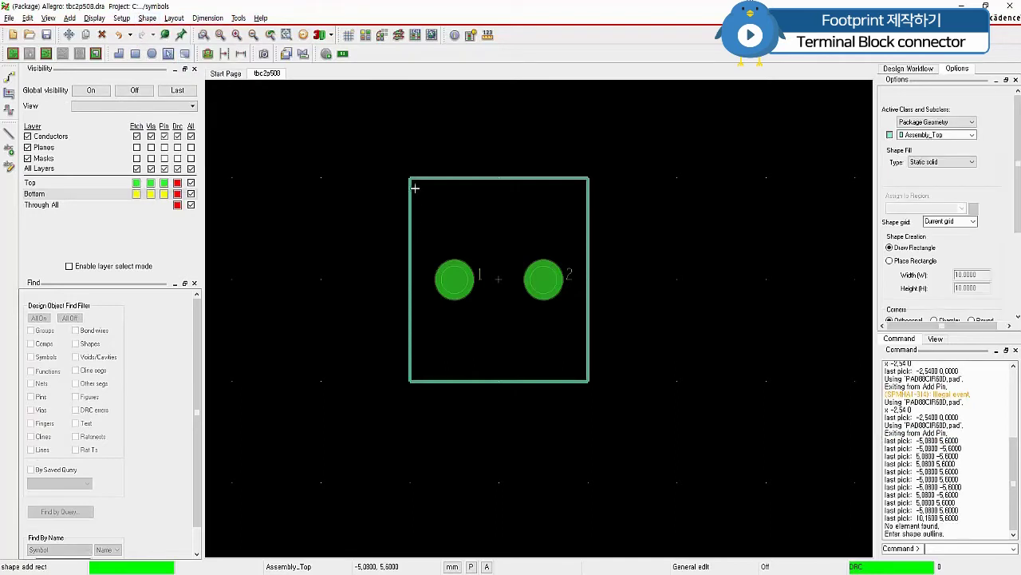
click(415, 183)
click(587, 381)
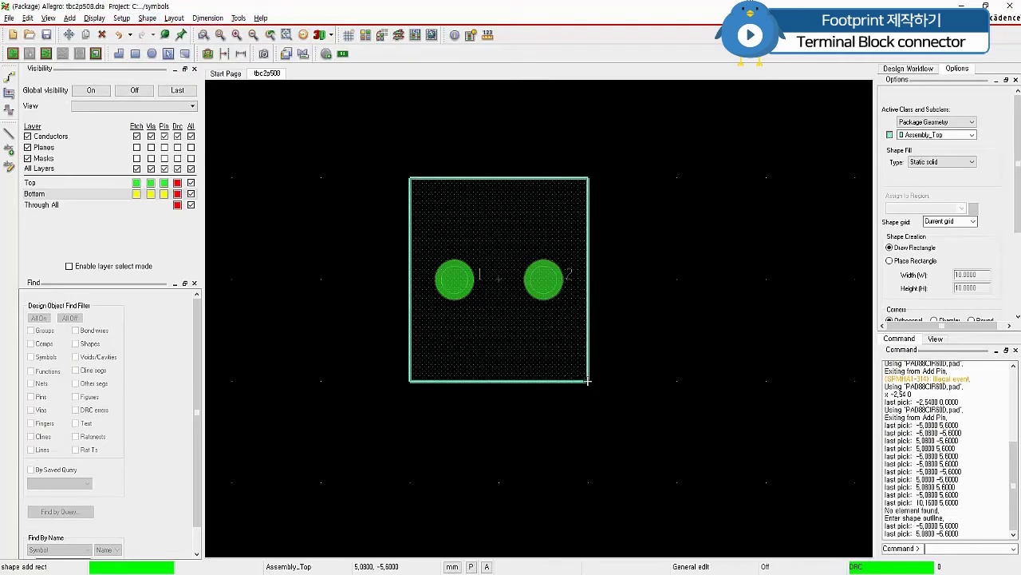
right_click(654, 268)
click(663, 273)
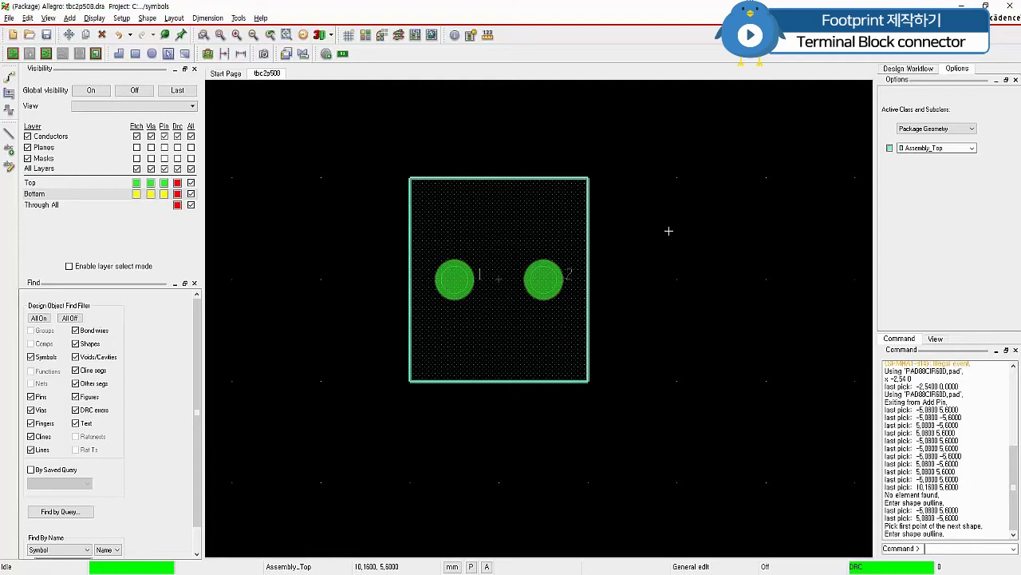
Add the reference designator label J* on Assembly_Top at the origin.
click(344, 54)
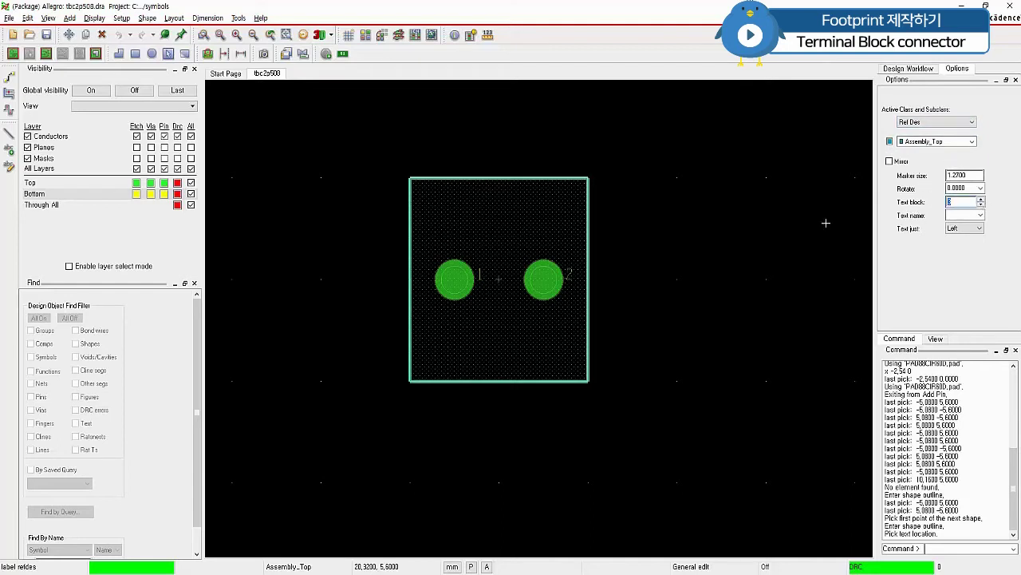
click(509, 230)
click(503, 244)
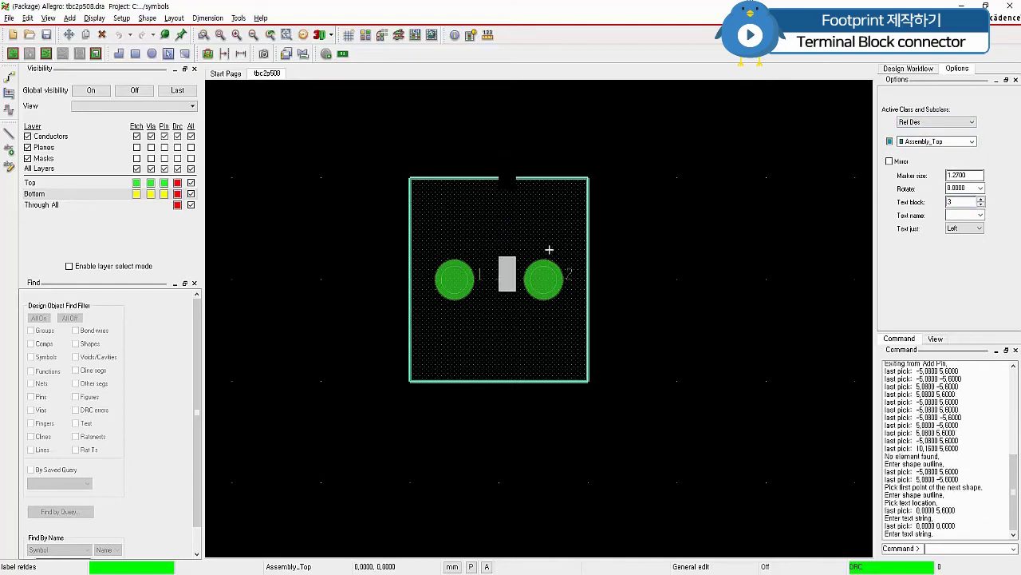
text(J)
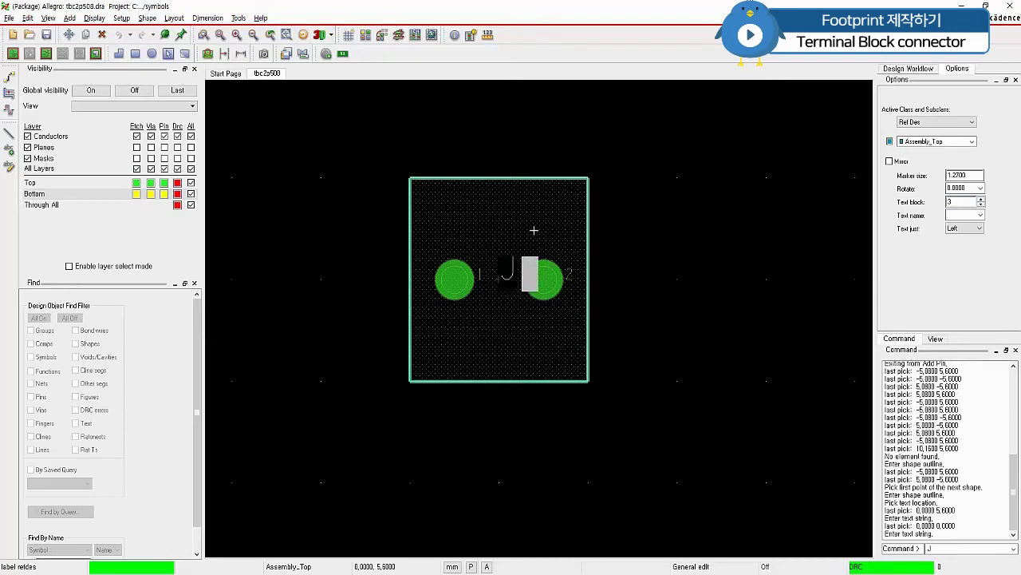
text(*)
right_click(650, 267)
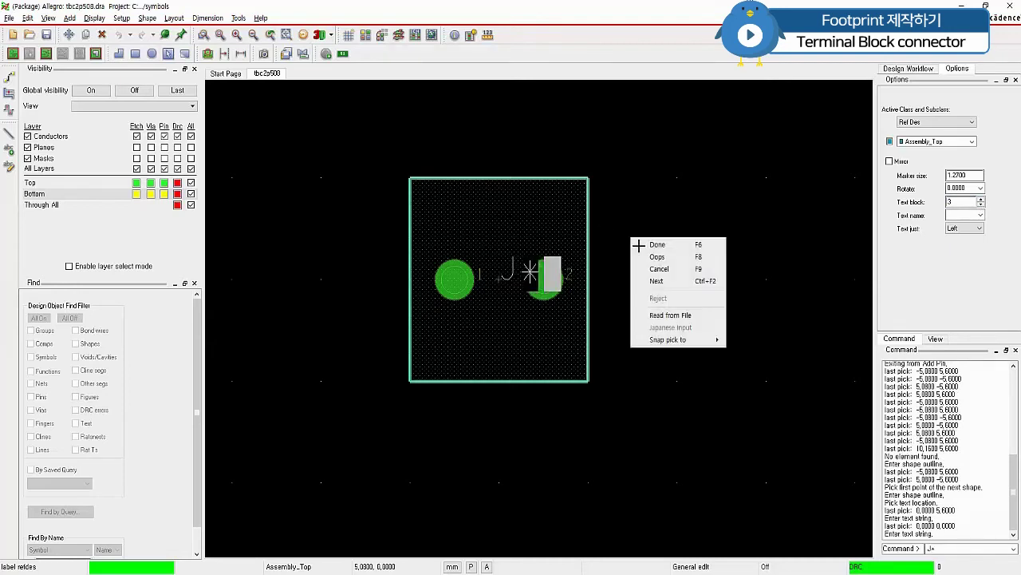
click(648, 243)
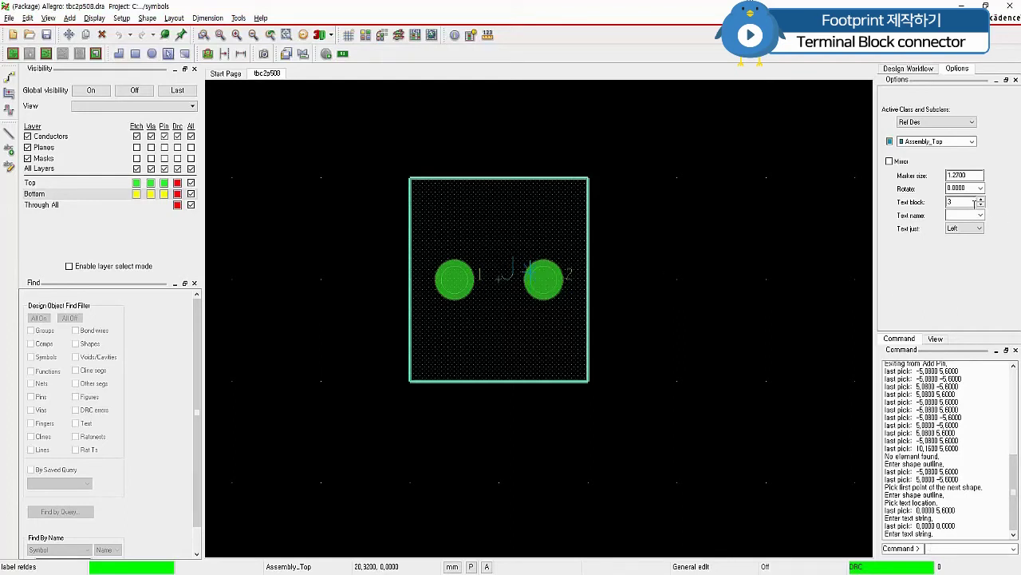
Add the reference designator label J* on Silkscreen_Top at X 5.08, Y 0, just outside the outline beside pin 2.
click(971, 141)
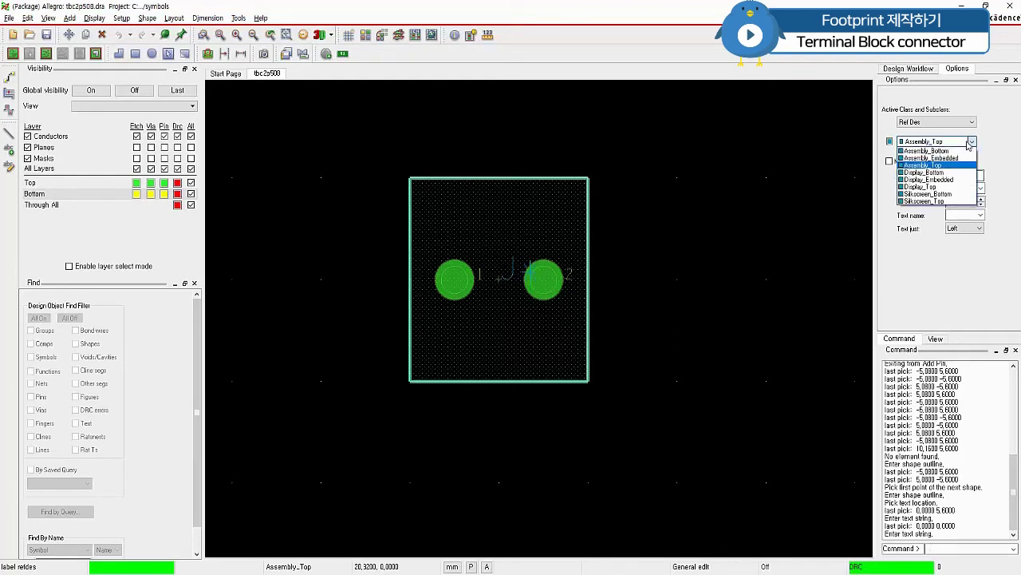
click(941, 201)
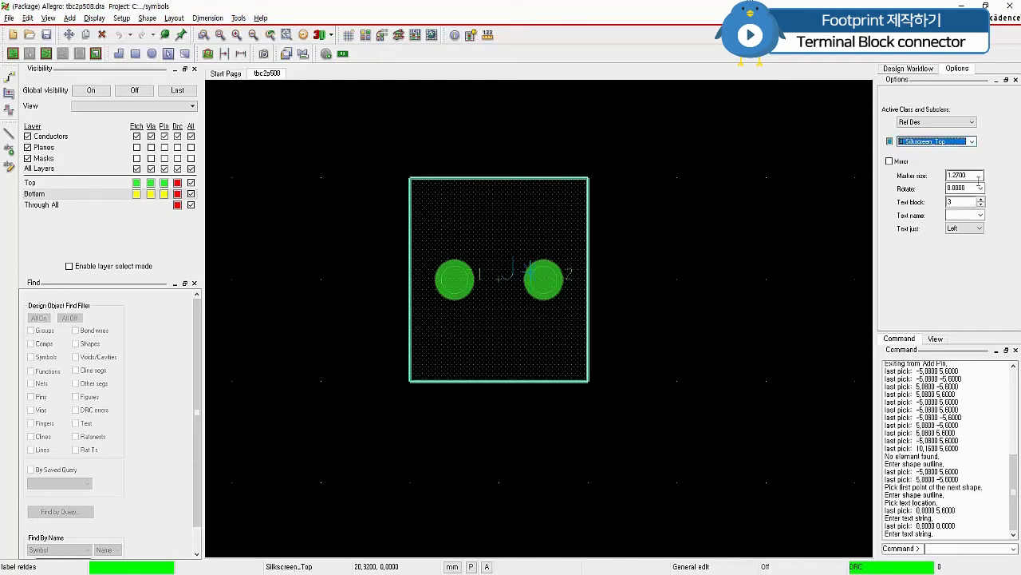
click(628, 280)
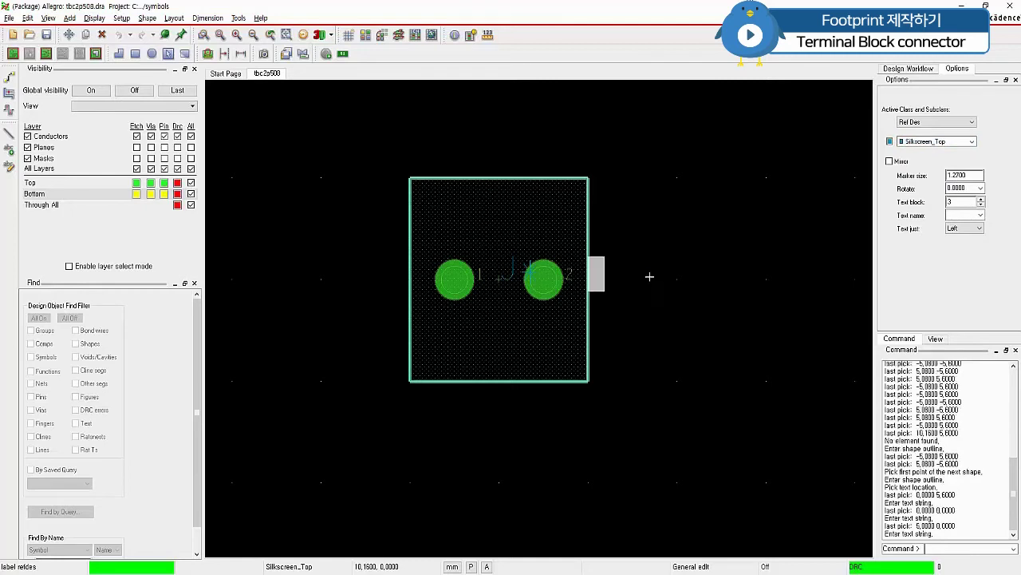
click(650, 276)
click(631, 278)
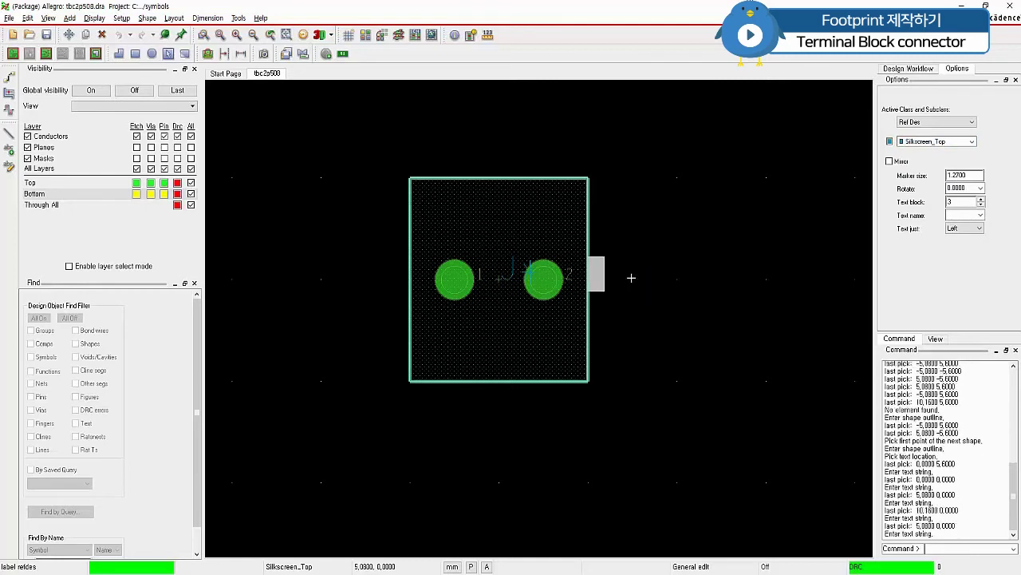
text(J*)
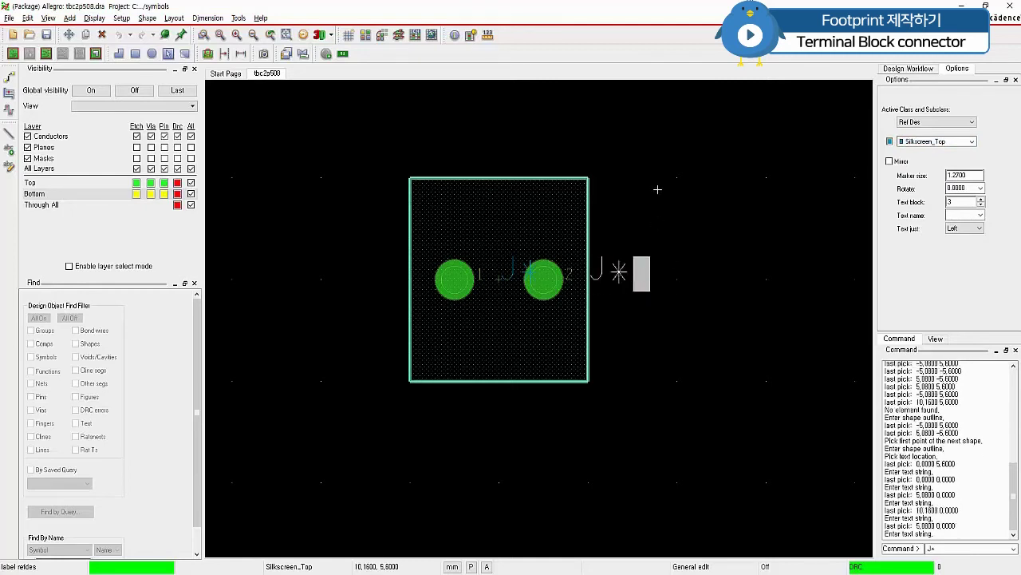
right_click(656, 186)
click(677, 193)
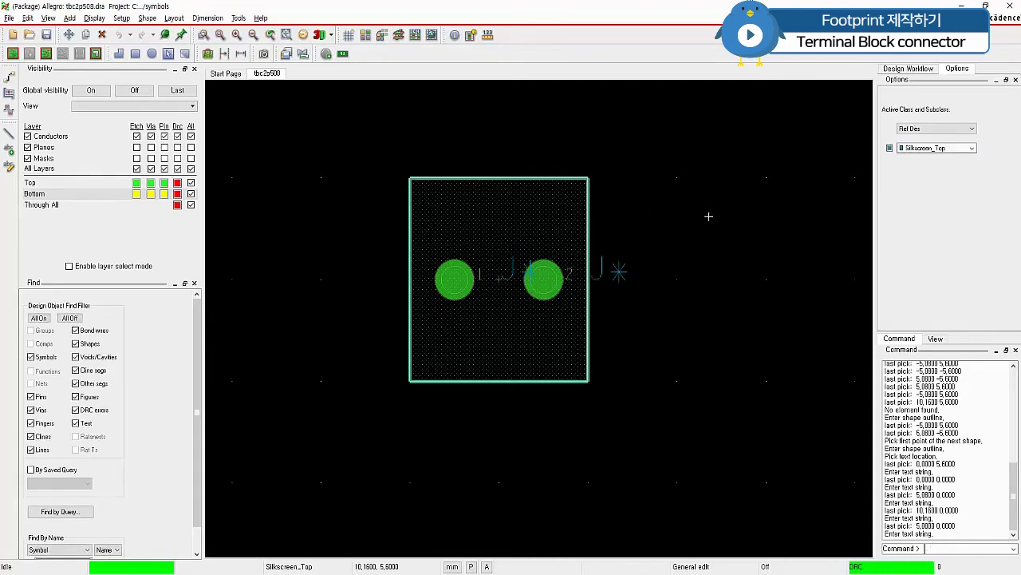
Save the tbc2p508 footprint drawing, overwriting the existing file.
key(alt+f)
key(Escape)
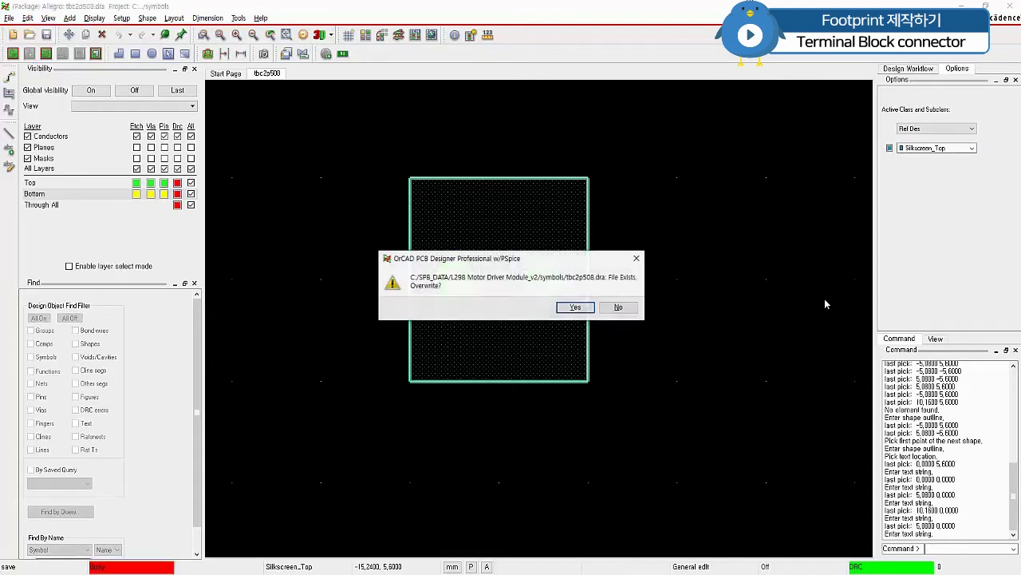
click(560, 311)
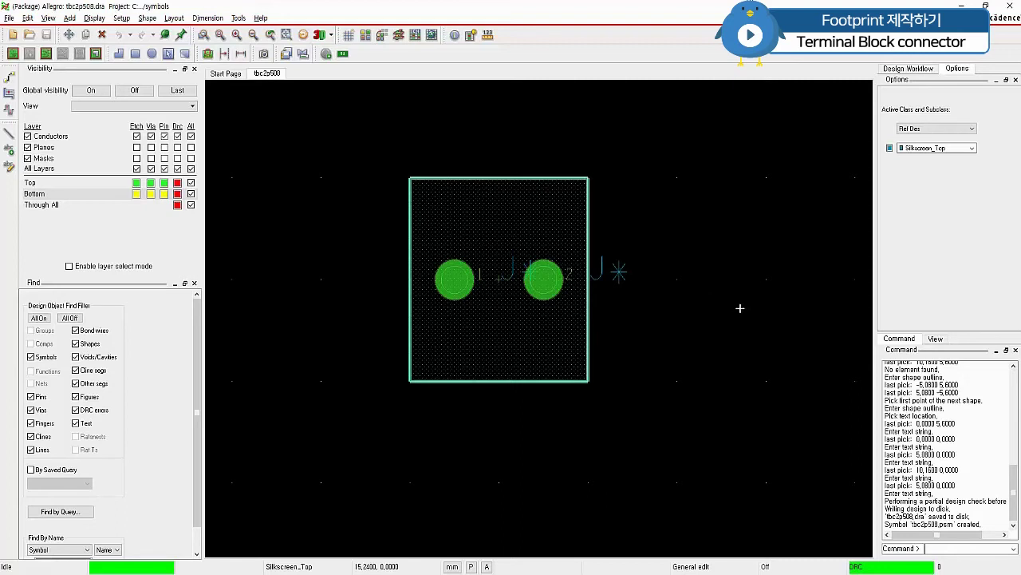
Create a new package symbol drawing named tbc3p508.
click(9, 18)
click(47, 36)
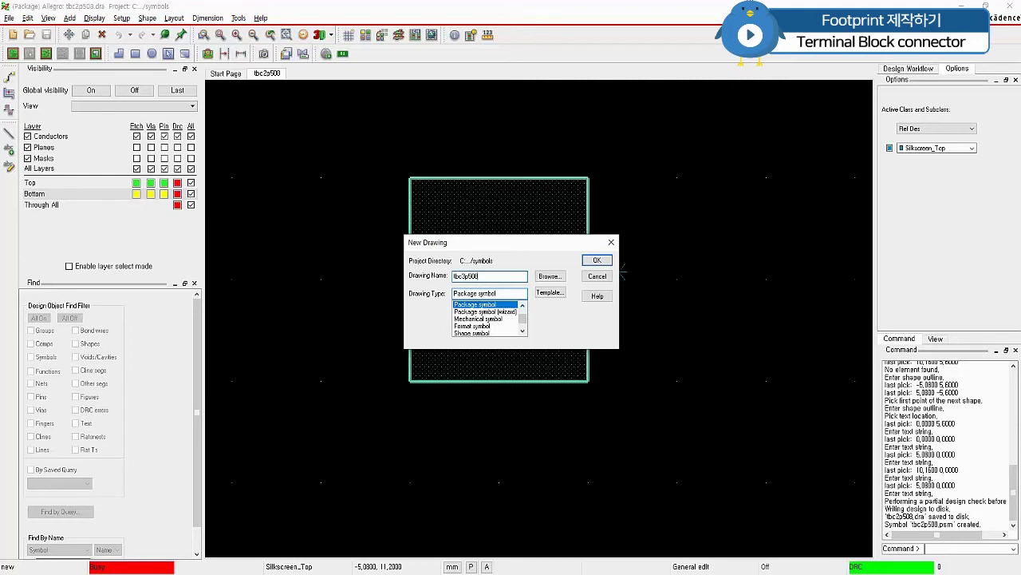
click(598, 261)
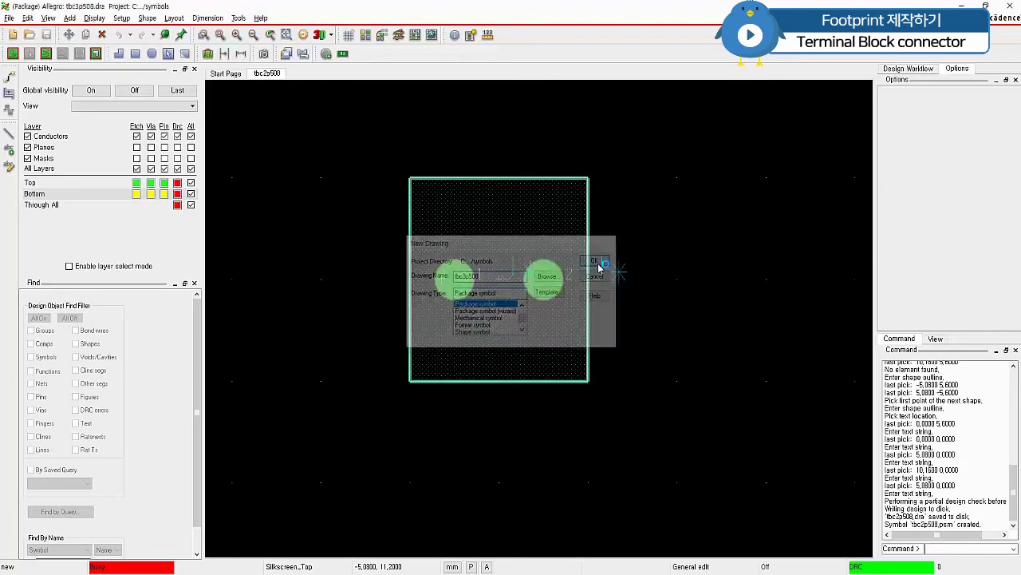
click(573, 369)
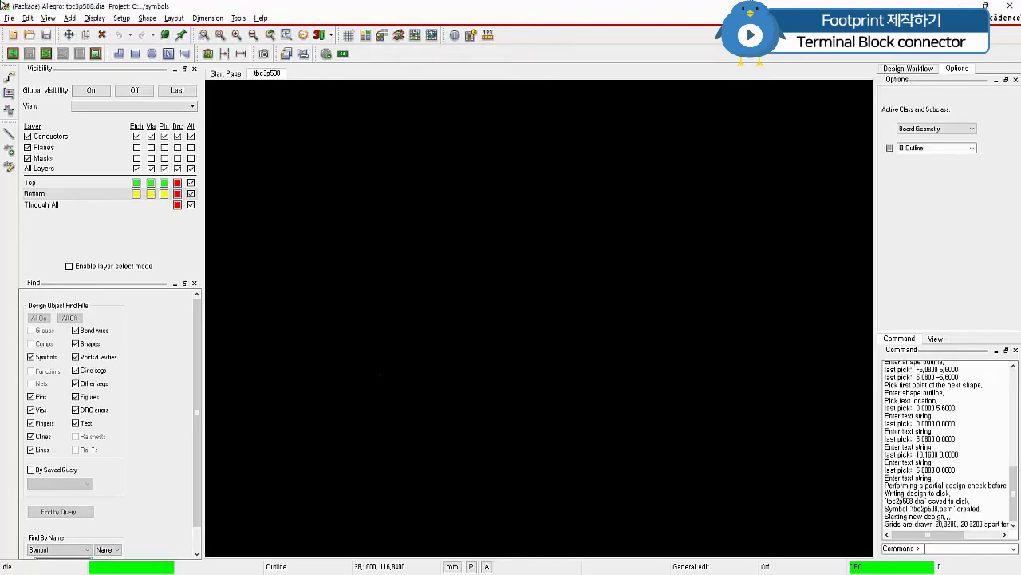
Set the drawing extents to Left X -80 and Lower Y -80 mm in the design parameters.
click(119, 20)
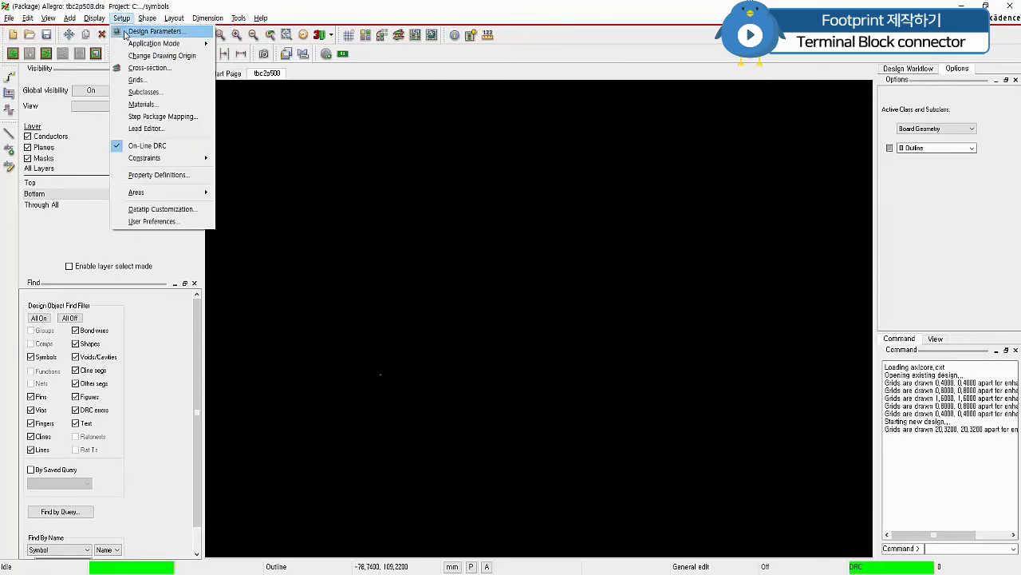
click(153, 31)
click(336, 121)
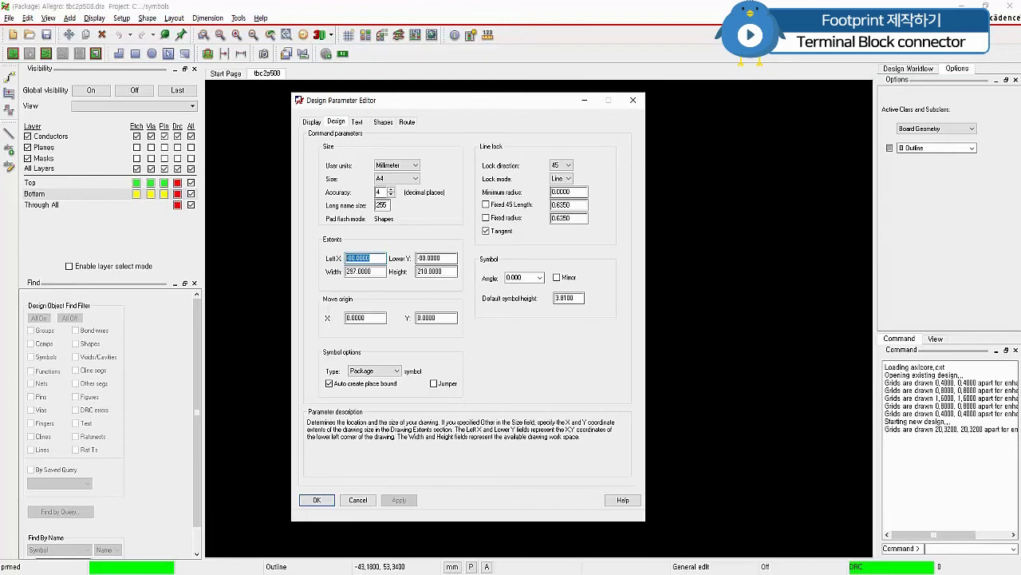
text(-80)
key(Tab)
text(-80)
key(Tab)
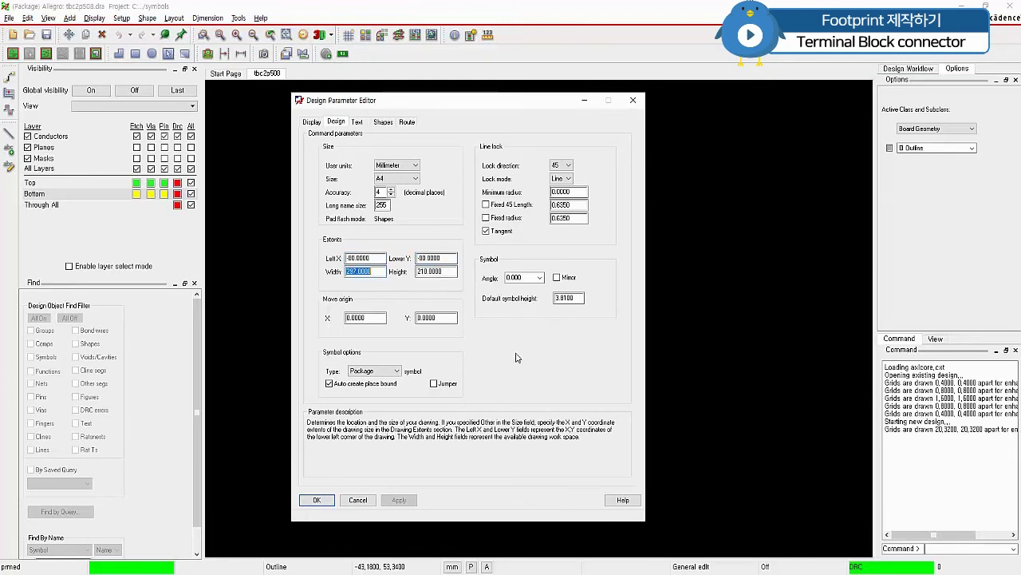
Turn on the grid display and accept the design parameters.
click(311, 122)
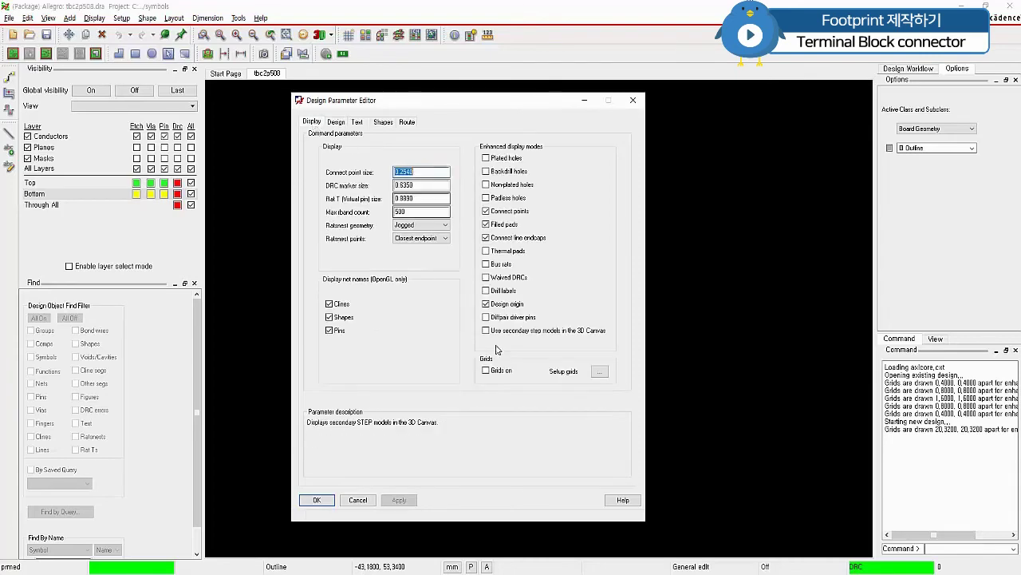
click(486, 370)
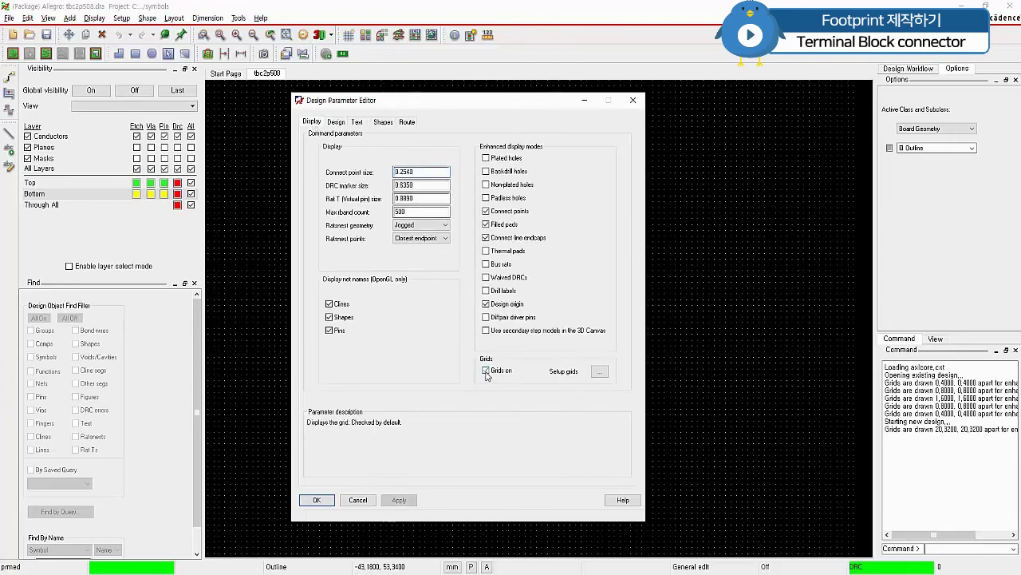
click(320, 500)
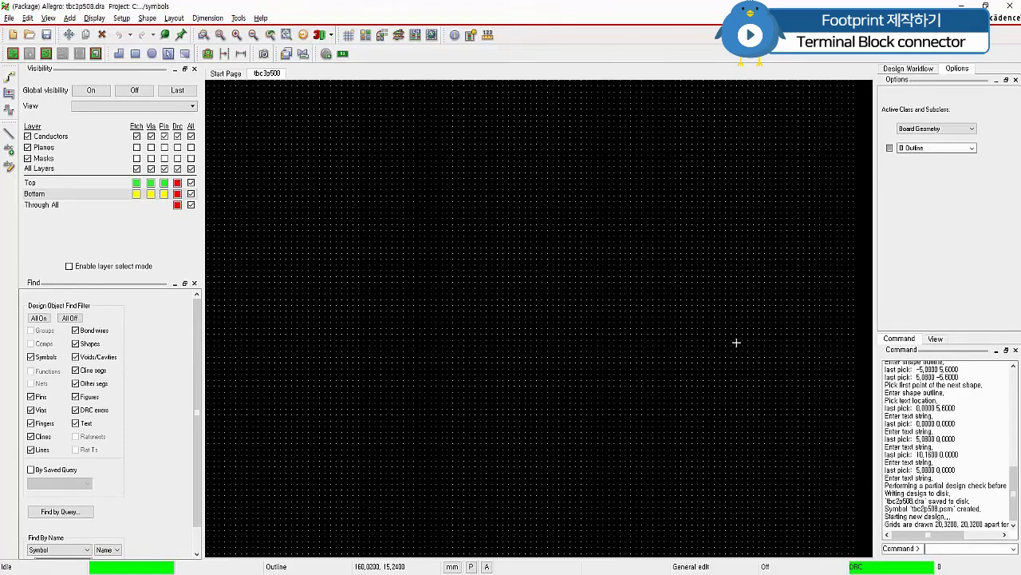
Start adding connect pins using the padstack Pad88cir60d.
click(326, 53)
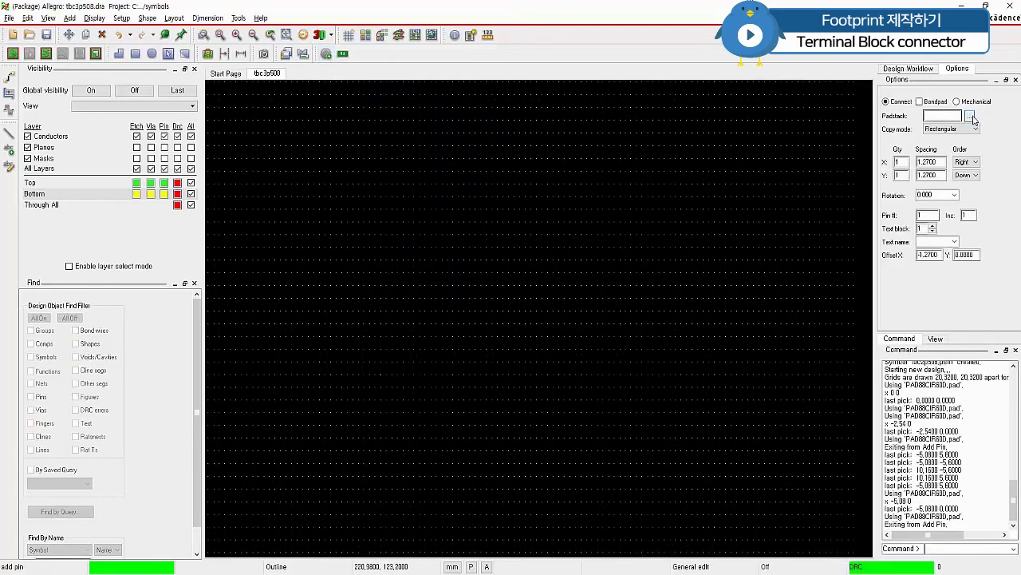
click(970, 116)
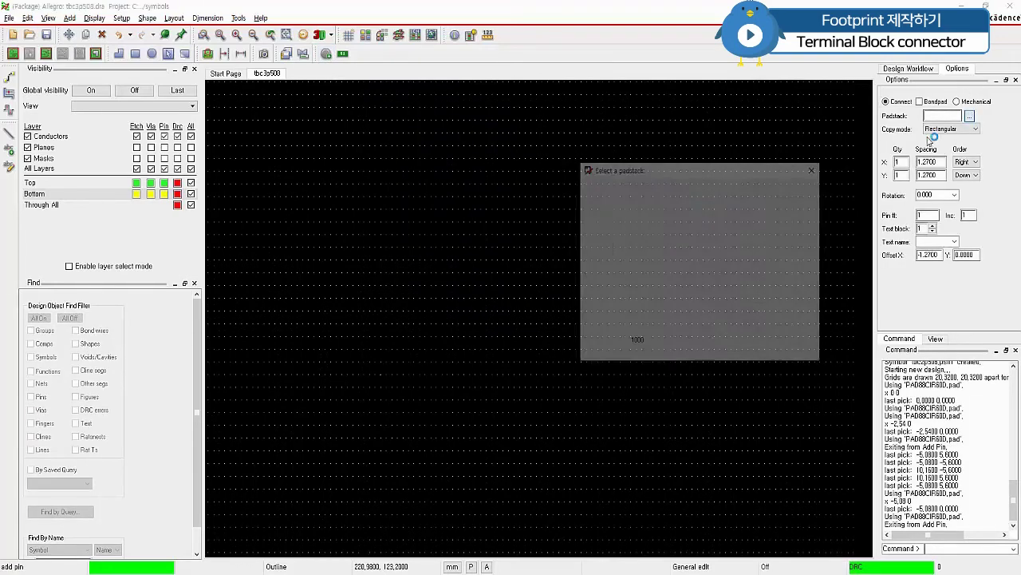
text(pa)
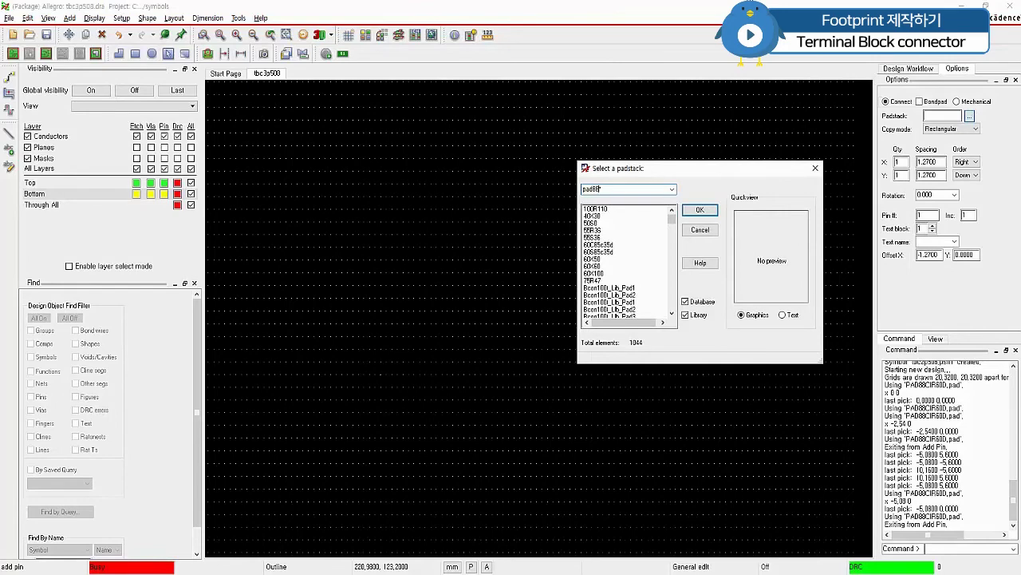
text(d88)
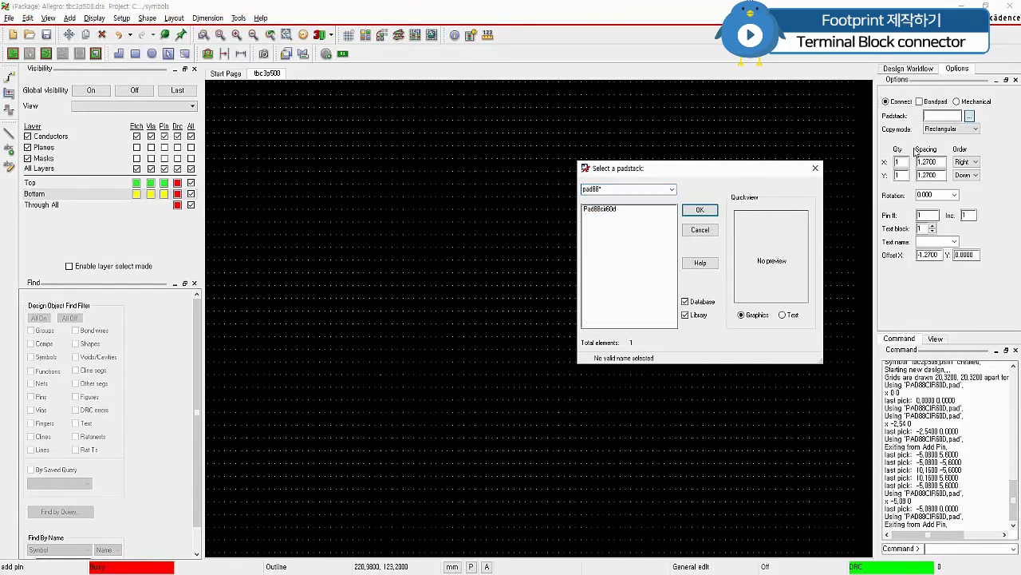
double_click(619, 211)
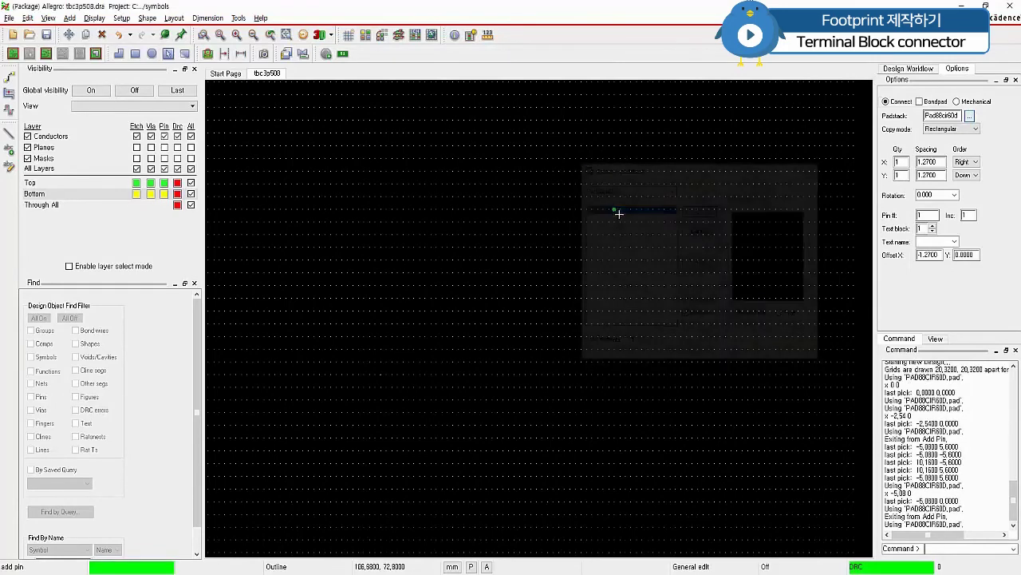
Configure the pin row with X quantity 3, X spacing 5.08 mm and a pin number offset X of 1.27.
double_click(906, 163)
text(3)
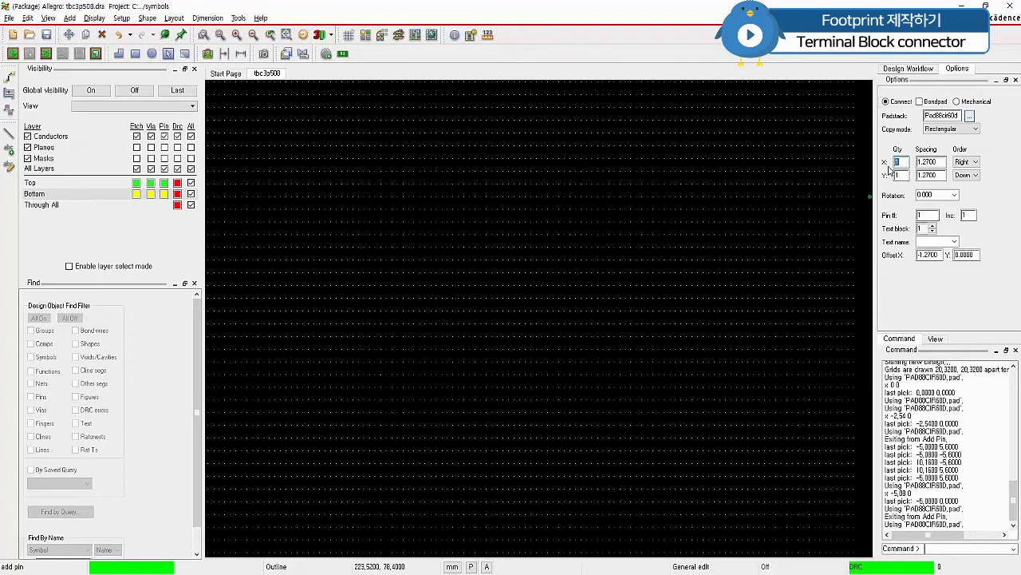
double_click(942, 163)
text(5.08)
key(Tab)
click(916, 255)
key(Delete)
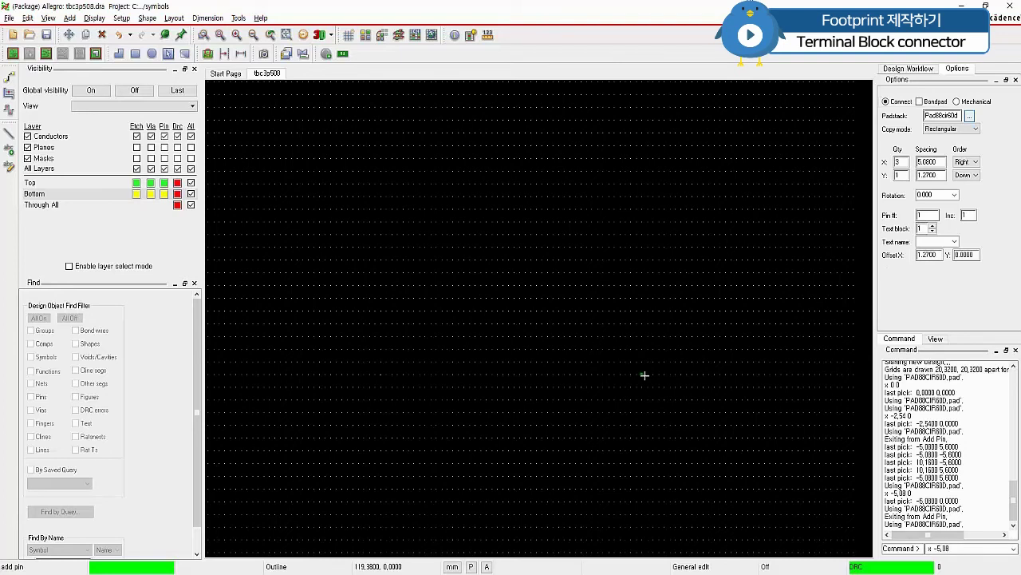
Place the row of three pins starting at X -5.08, Y 0 and finish adding pins.
key(Return)
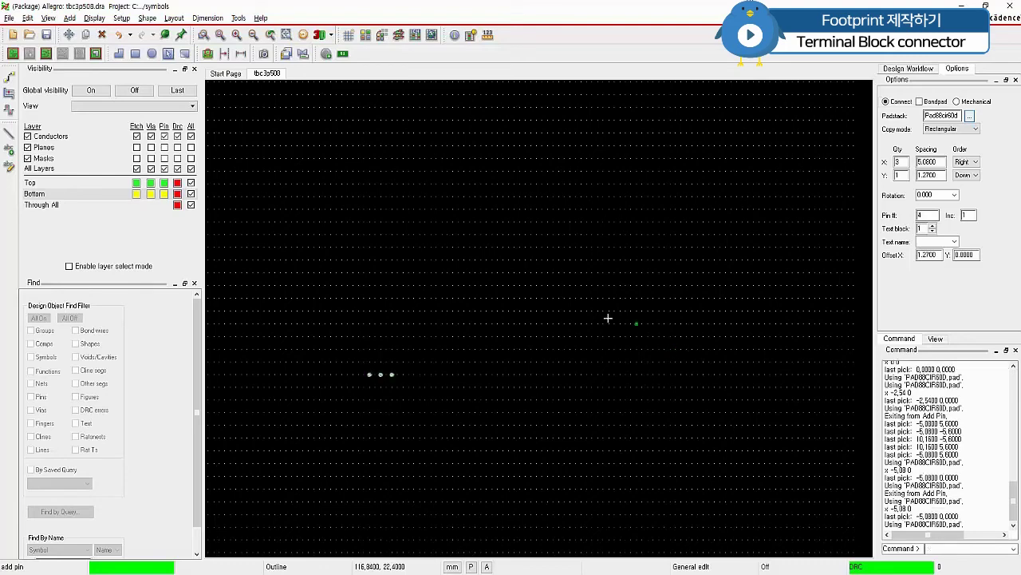
scroll(364, 404, up, 5)
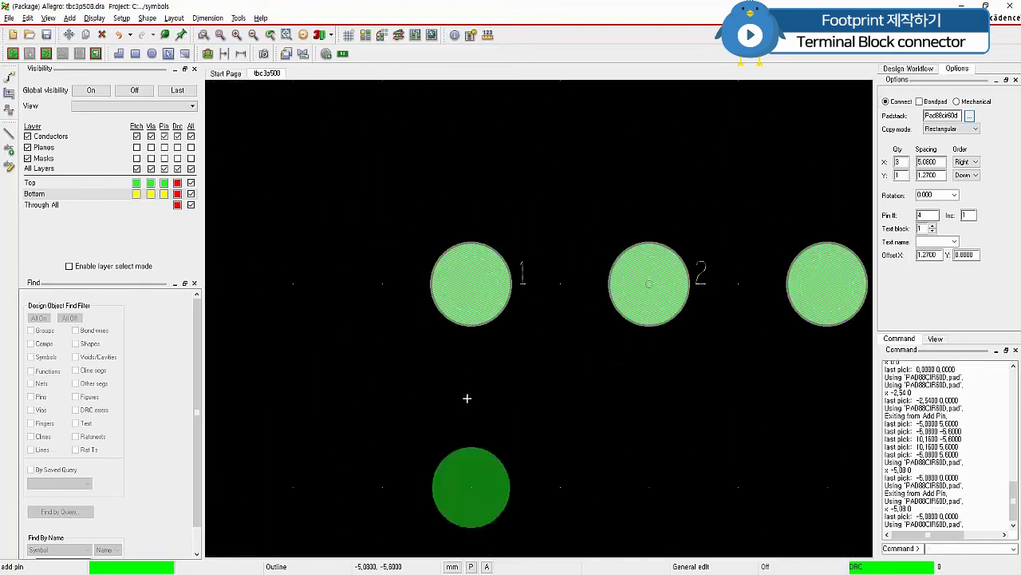
middle_drag(806, 363, 621, 308)
right_click(590, 343)
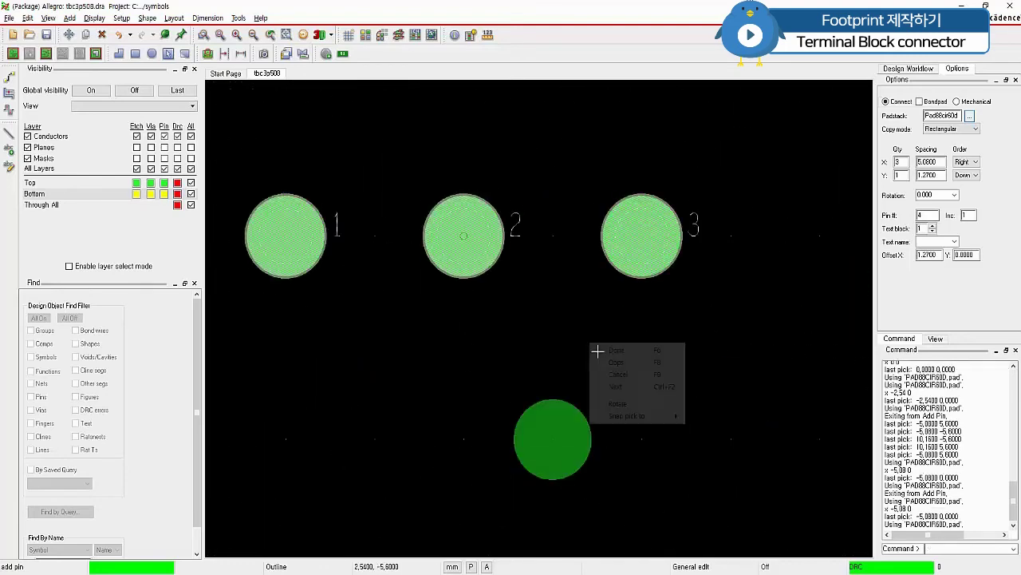
click(616, 350)
scroll(615, 319, down, 2)
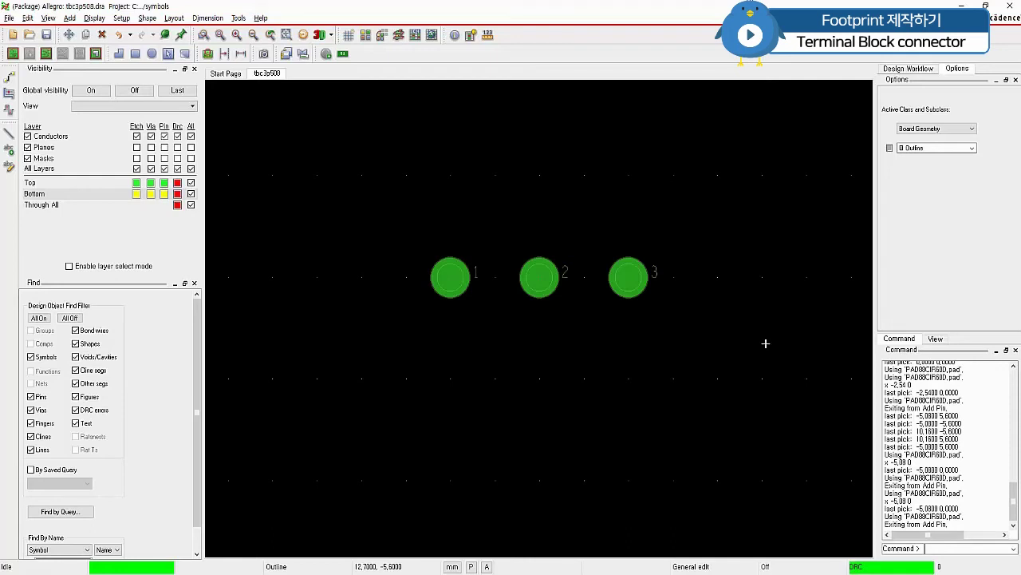
Define the Non-Etch grid spacing as 2.54 mm in X and 5.6 mm in Y.
right_click(627, 144)
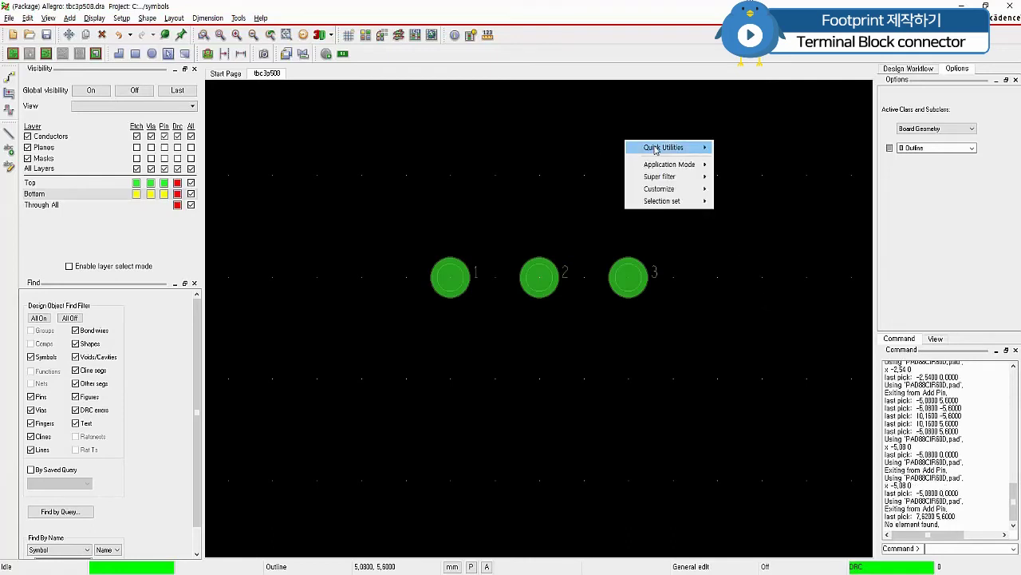
mouse_move(667, 149)
click(738, 173)
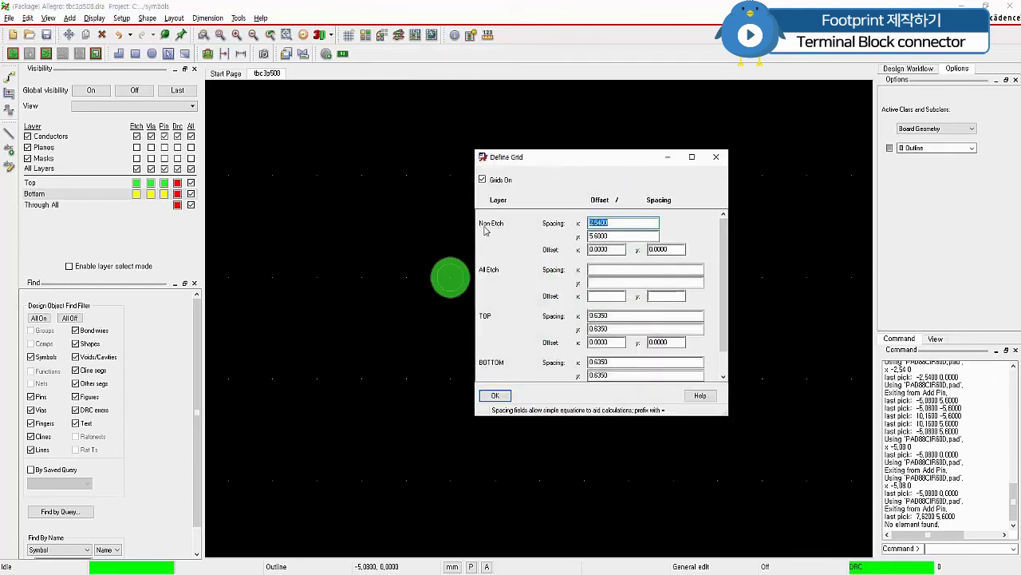
text(2.54)
key(Tab)
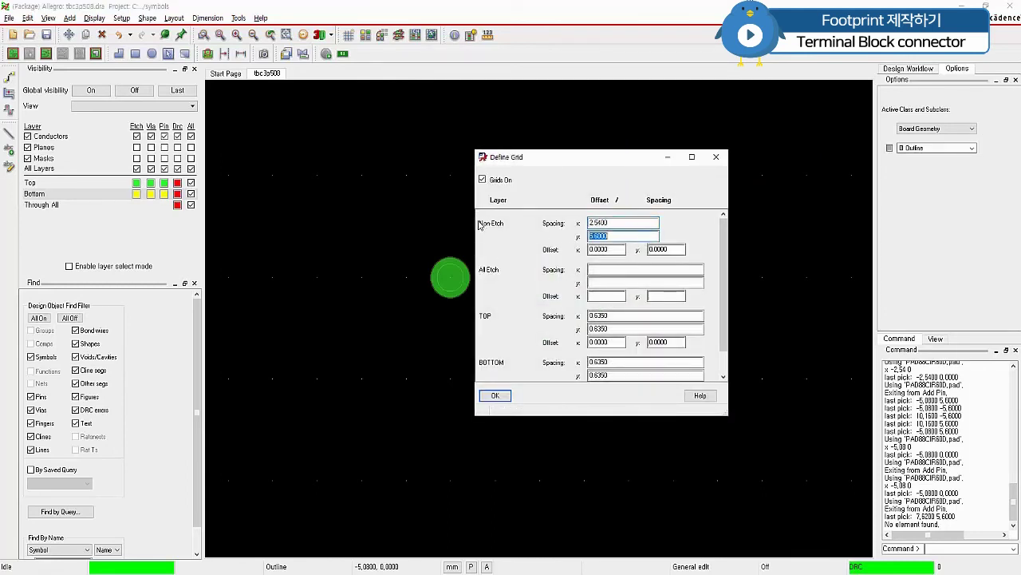
text(5.6)
key(Return)
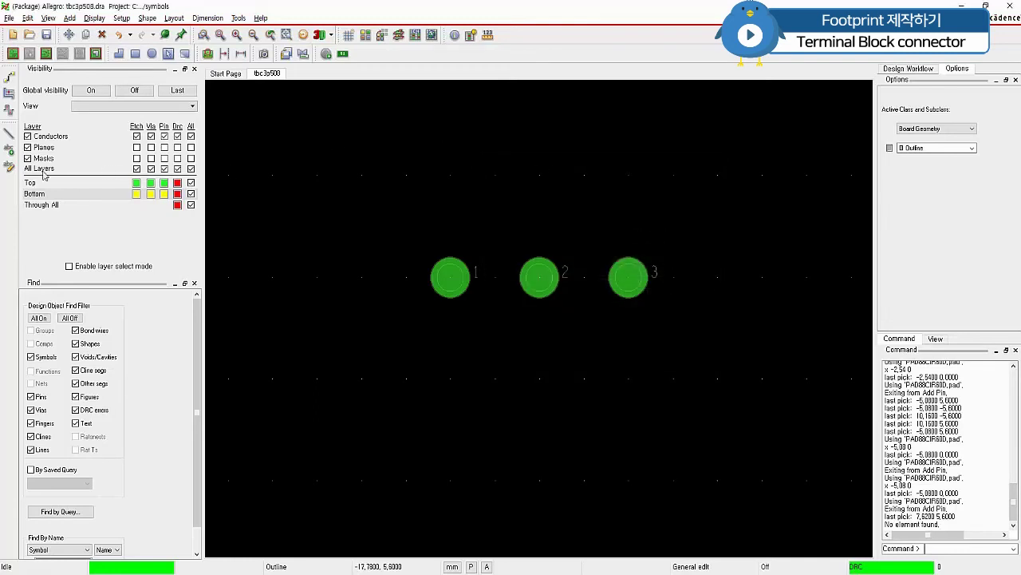
Draw a closed rectangular outline on Package Geometry Silkscreen_Top around the three pins, with corners at -7.62, 5.6 and 7.62, -5.6.
click(10, 138)
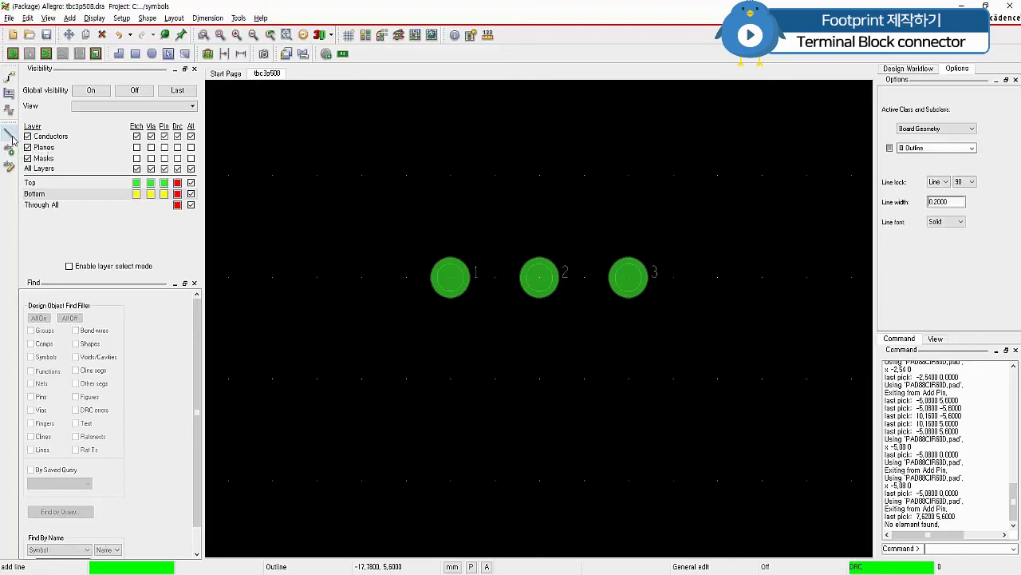
click(963, 129)
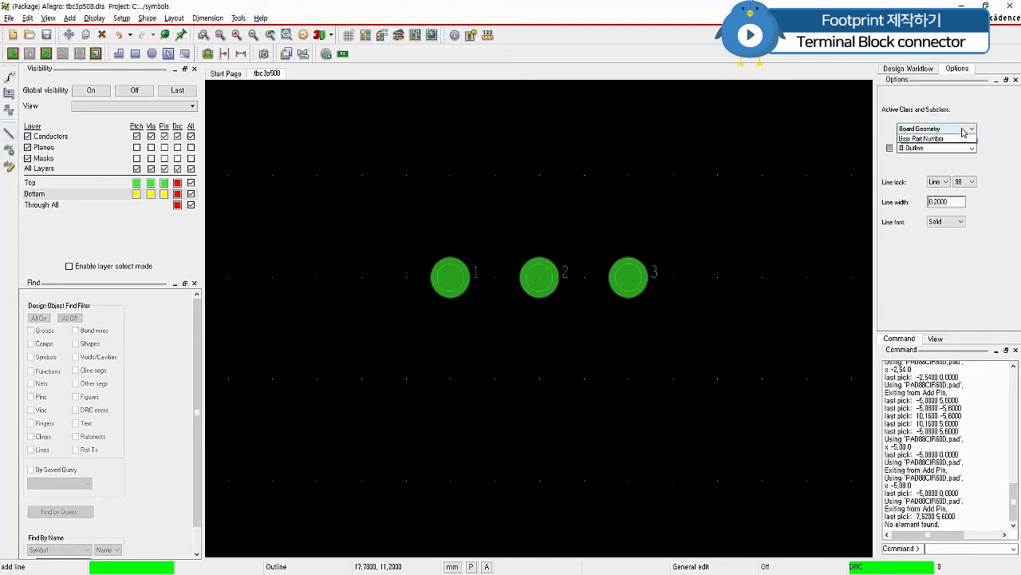
click(946, 182)
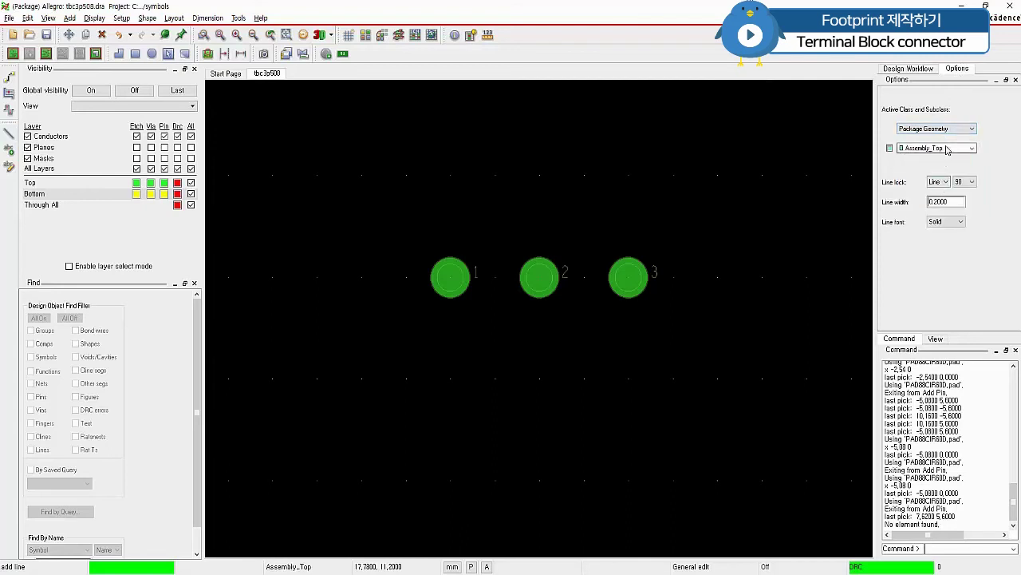
click(960, 150)
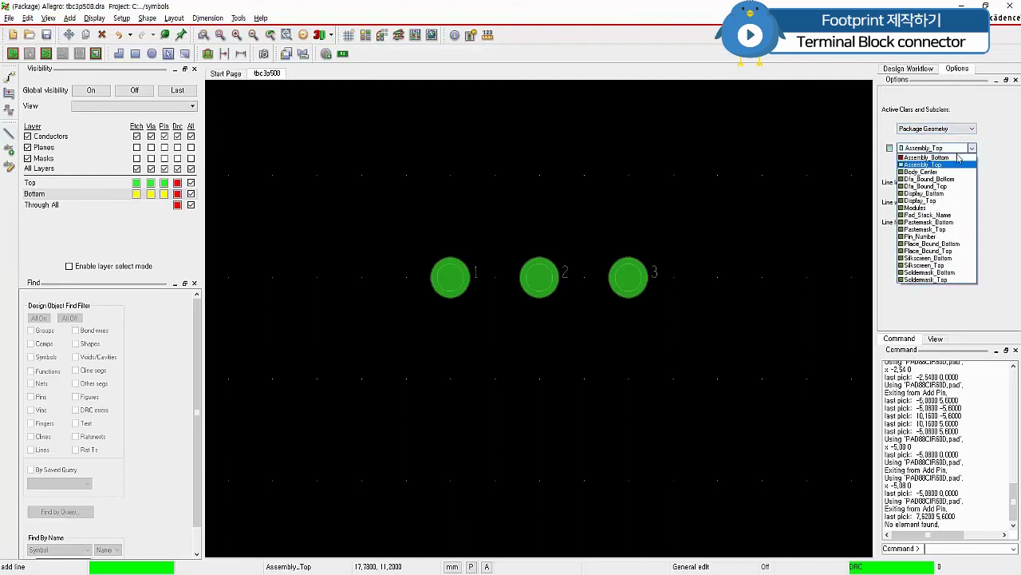
click(940, 265)
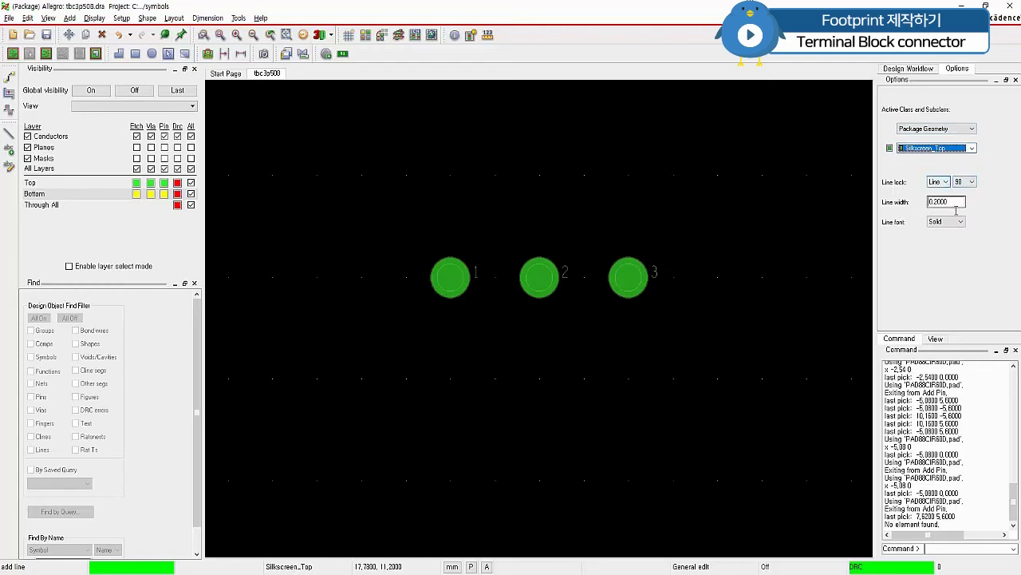
click(407, 176)
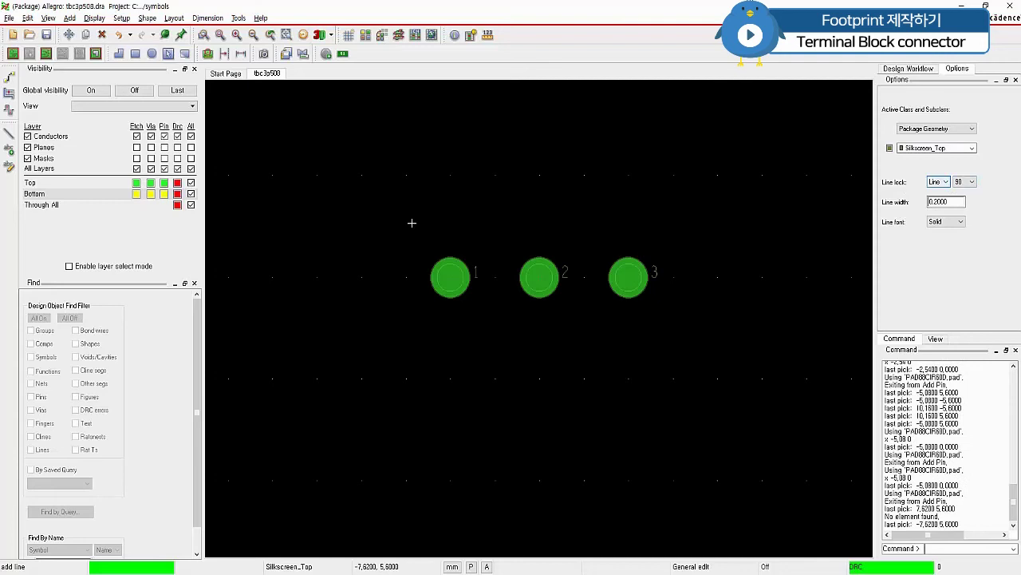
click(407, 379)
click(674, 378)
click(674, 177)
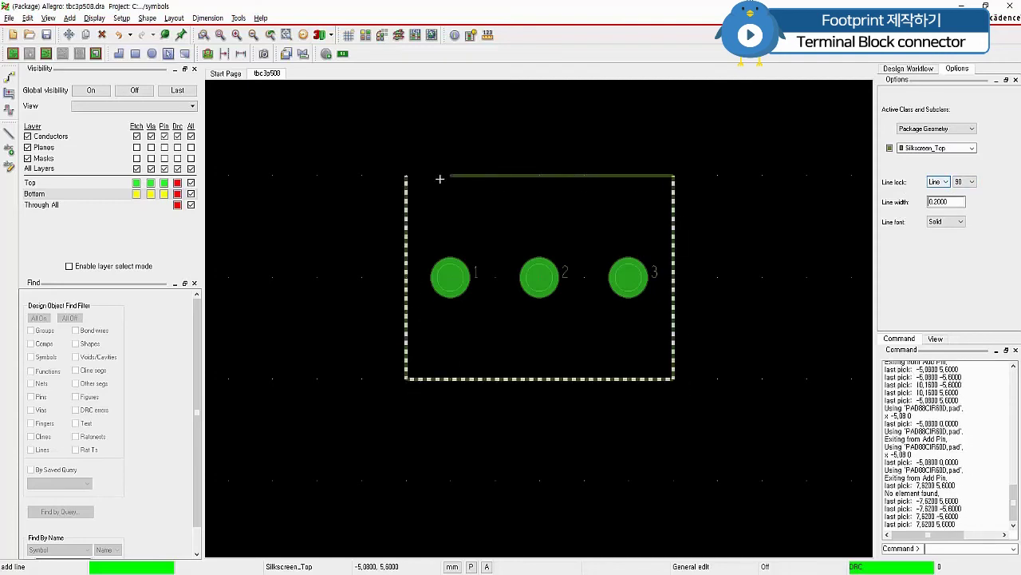
click(409, 177)
right_click(408, 179)
click(427, 183)
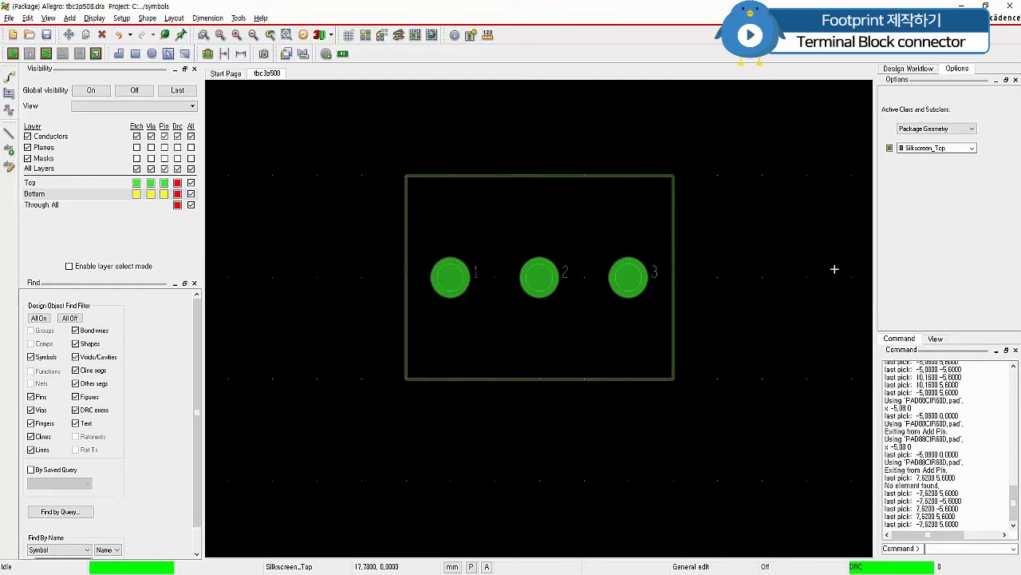
Trace the same closed outline with lines on Package Geometry Assembly_Top, with corners at -7.62, 5.6 and 7.62, -5.6.
click(8, 134)
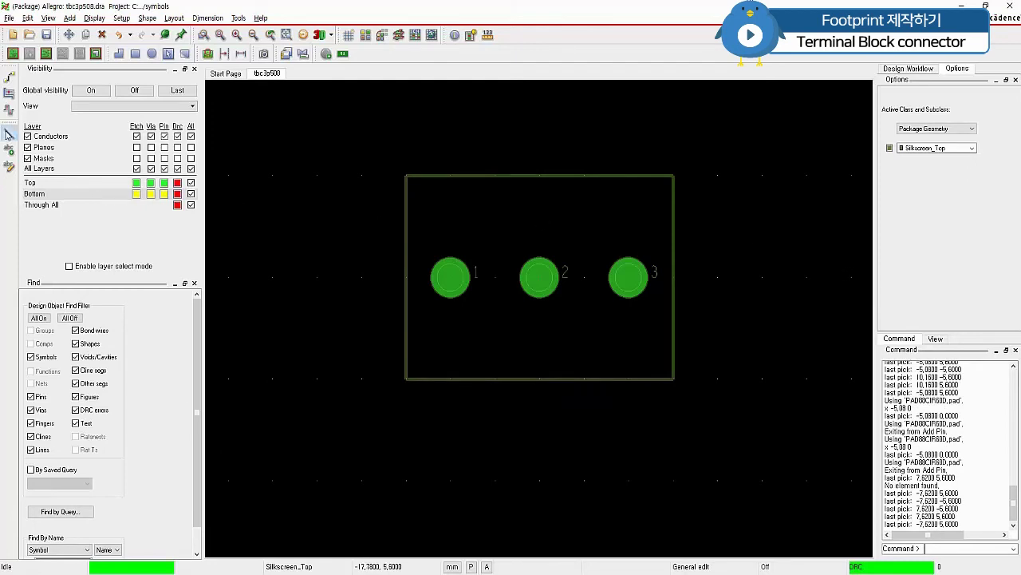
click(966, 149)
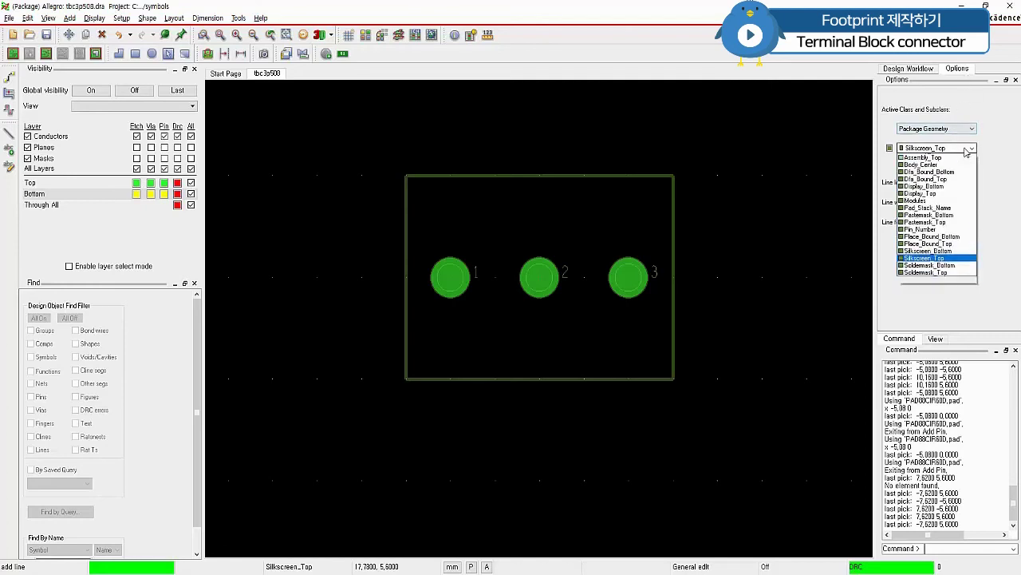
click(926, 157)
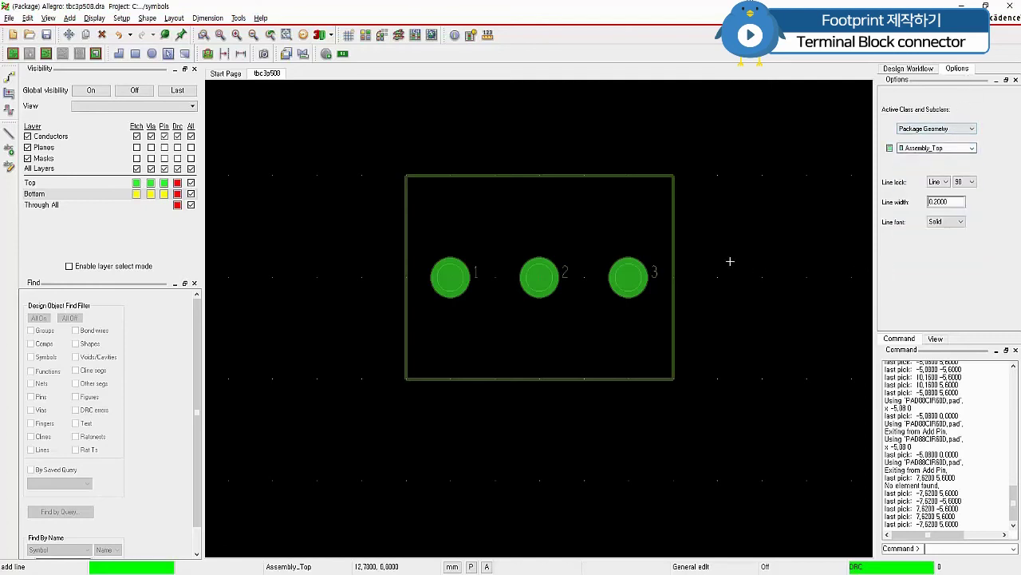
click(407, 176)
click(407, 379)
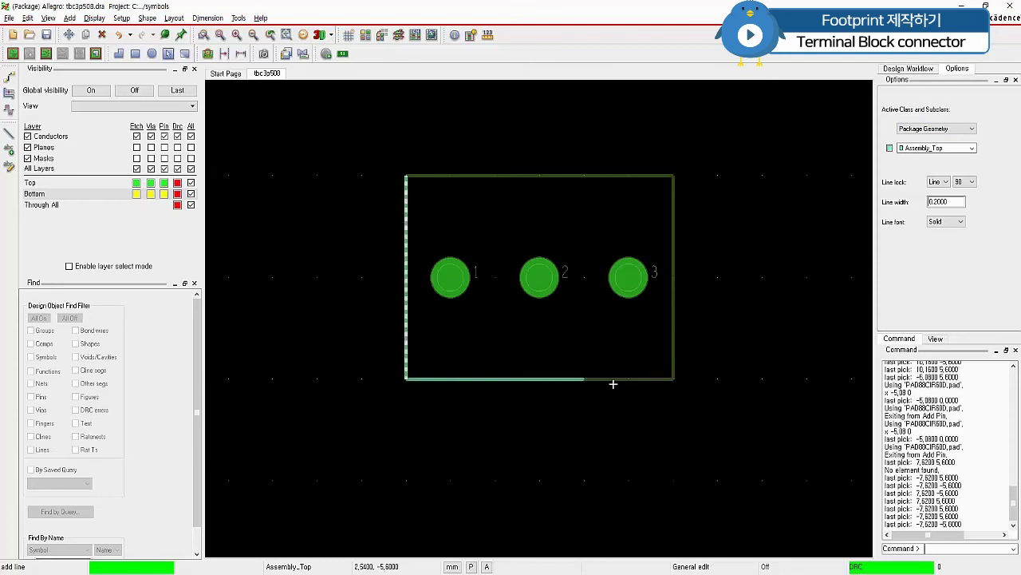
click(676, 380)
click(675, 177)
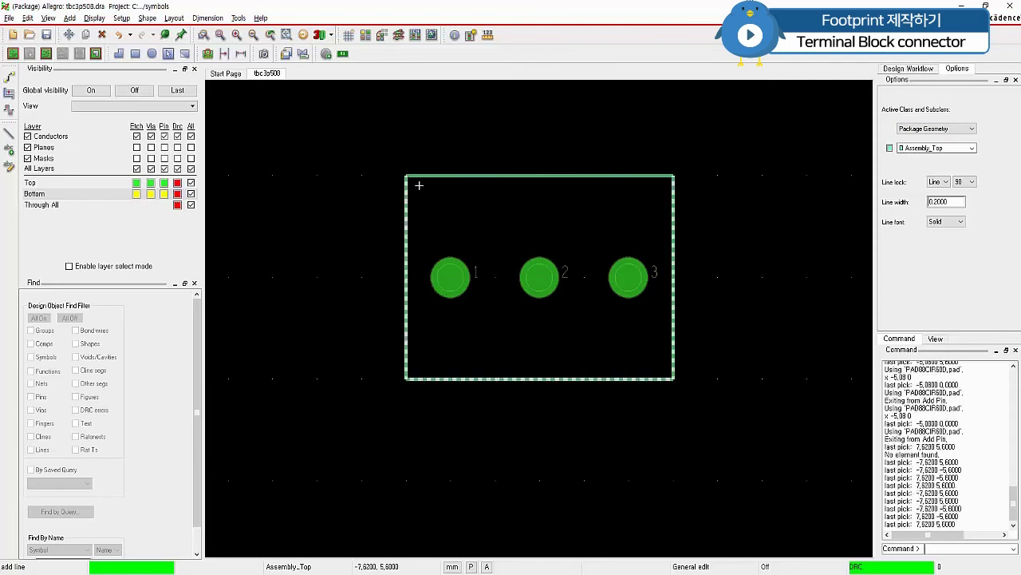
click(418, 185)
right_click(418, 185)
click(444, 188)
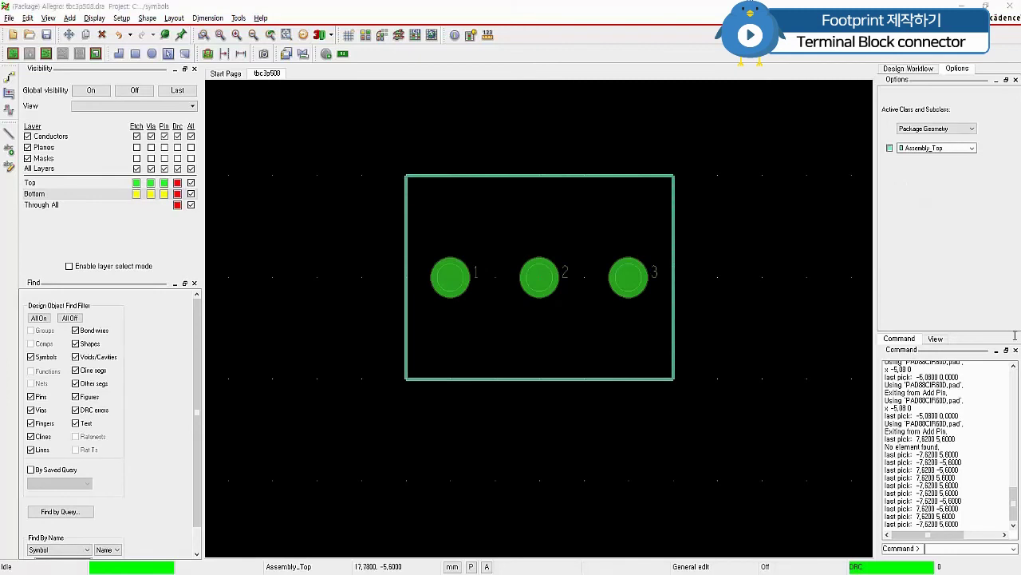
Add a static solid rectangular shape on Assembly_Top filling the outline from -7.62, 5.6 to 7.62, -5.6.
click(148, 18)
click(163, 46)
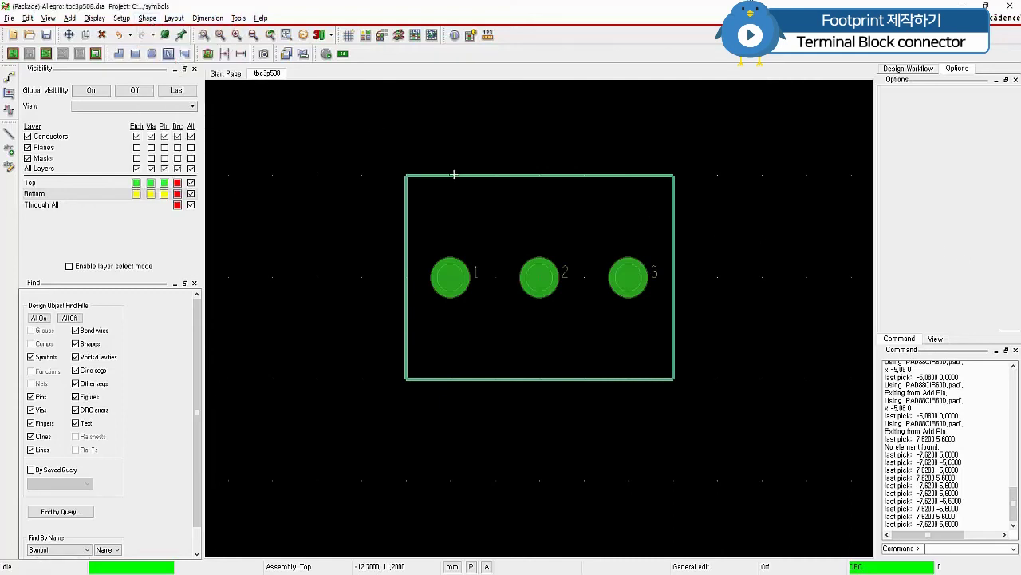
click(408, 181)
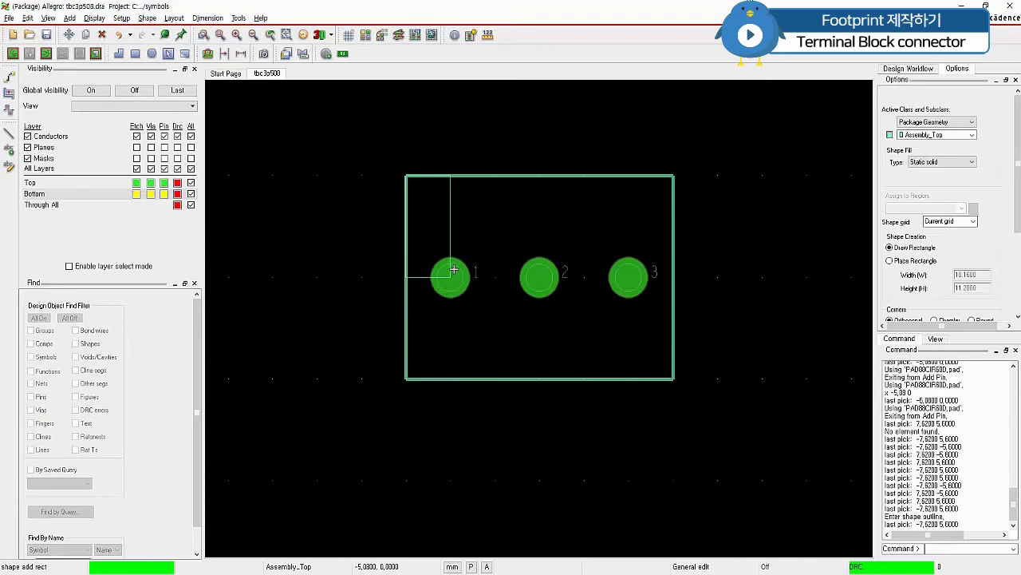
click(674, 373)
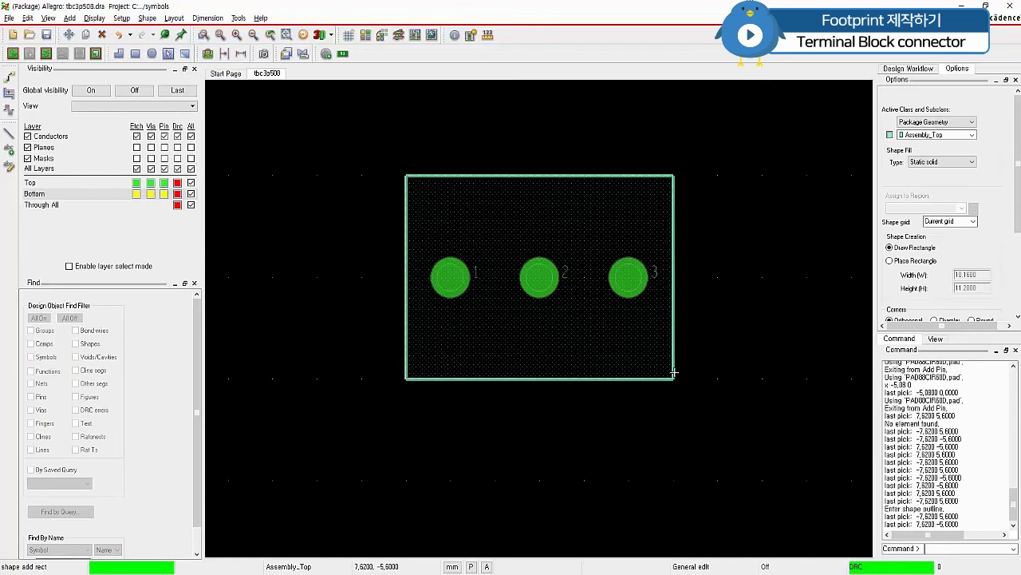
right_click(730, 274)
click(736, 277)
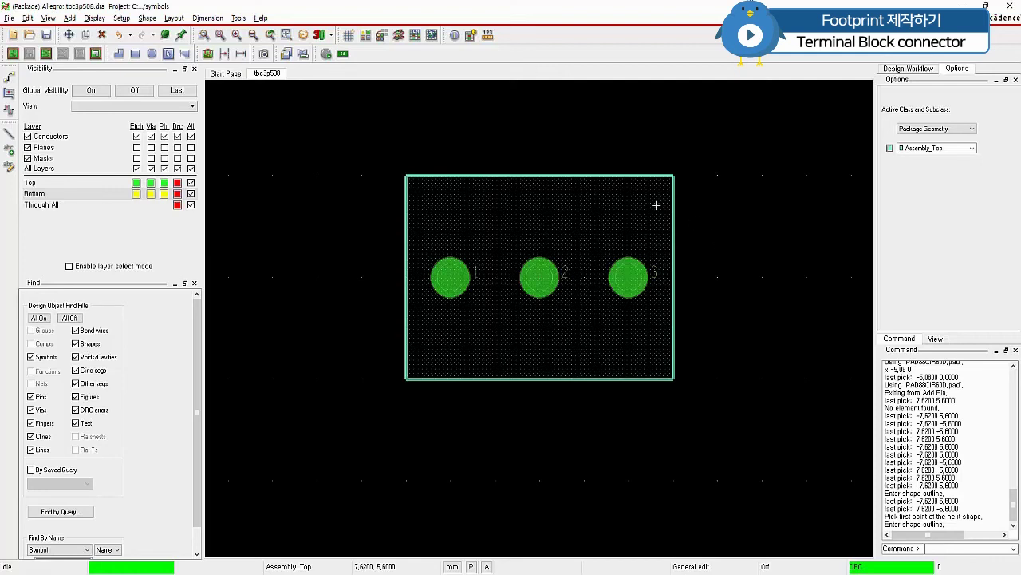
Add the reference designator label J* on Ref Des Assembly_Top at 0, 0, using text block 3.
click(344, 54)
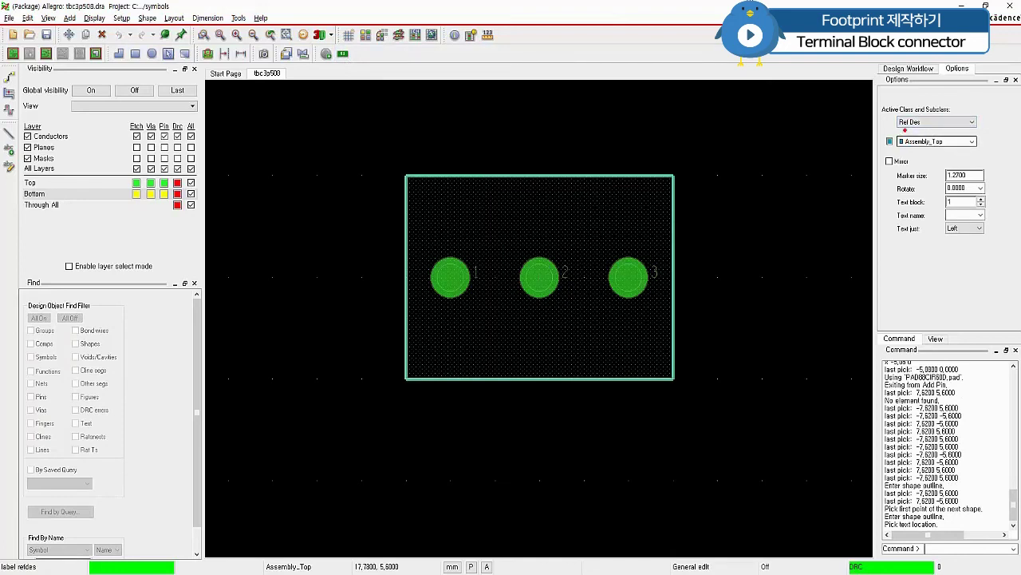
drag(897, 127, 929, 126)
drag(899, 148, 944, 148)
drag(948, 208, 978, 206)
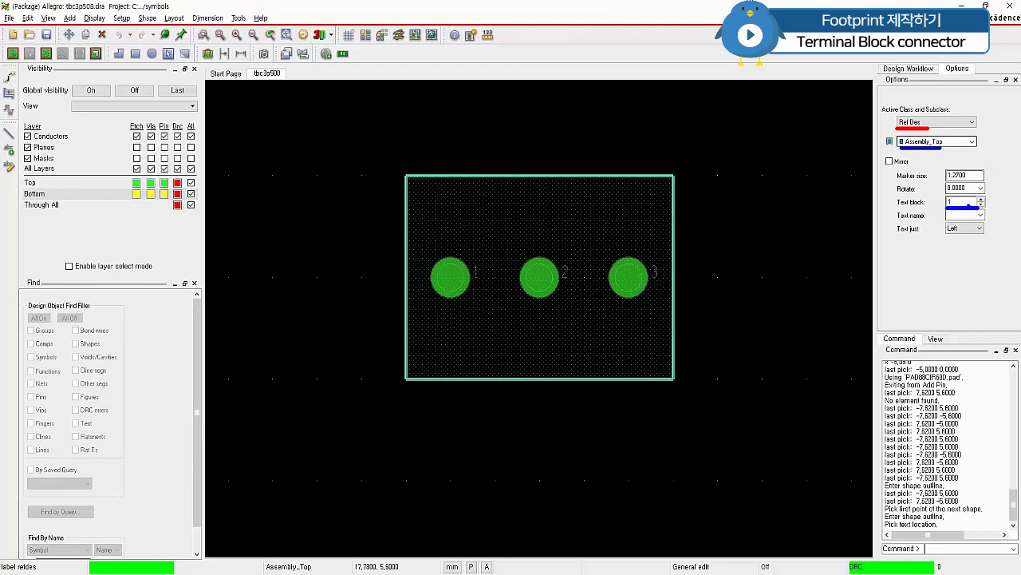
key(Escape)
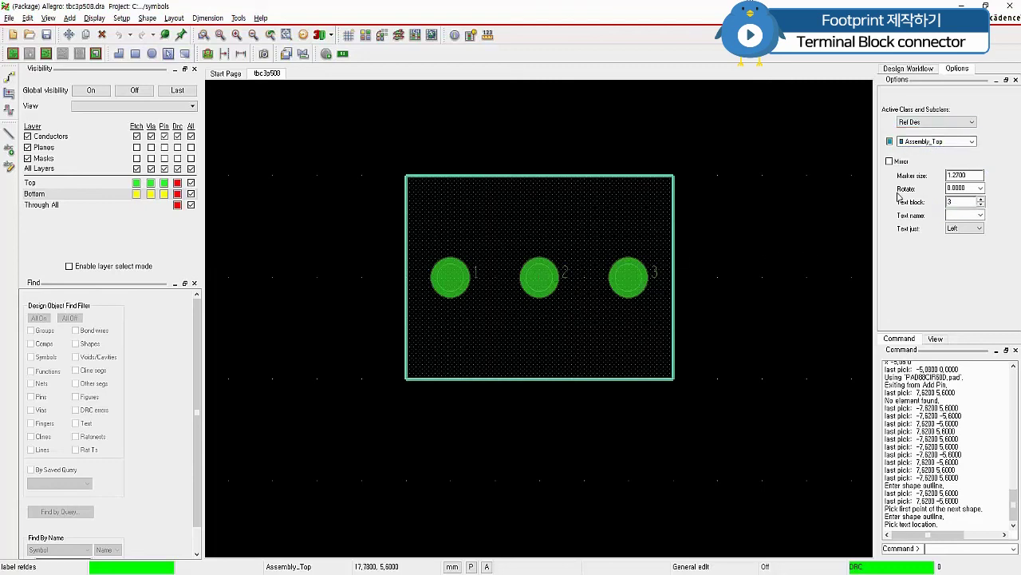
click(541, 234)
click(548, 217)
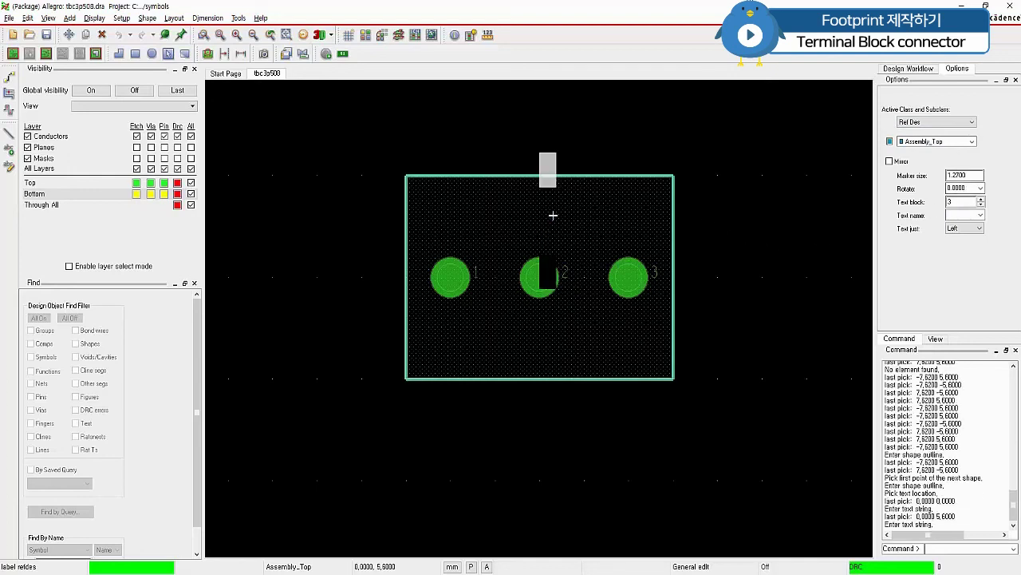
click(546, 226)
click(563, 255)
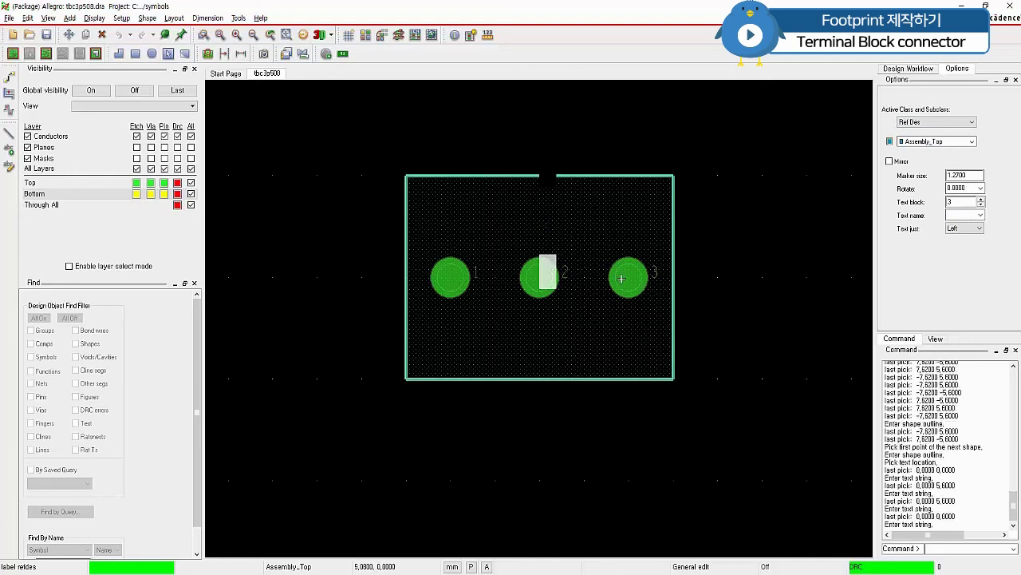
text(J*)
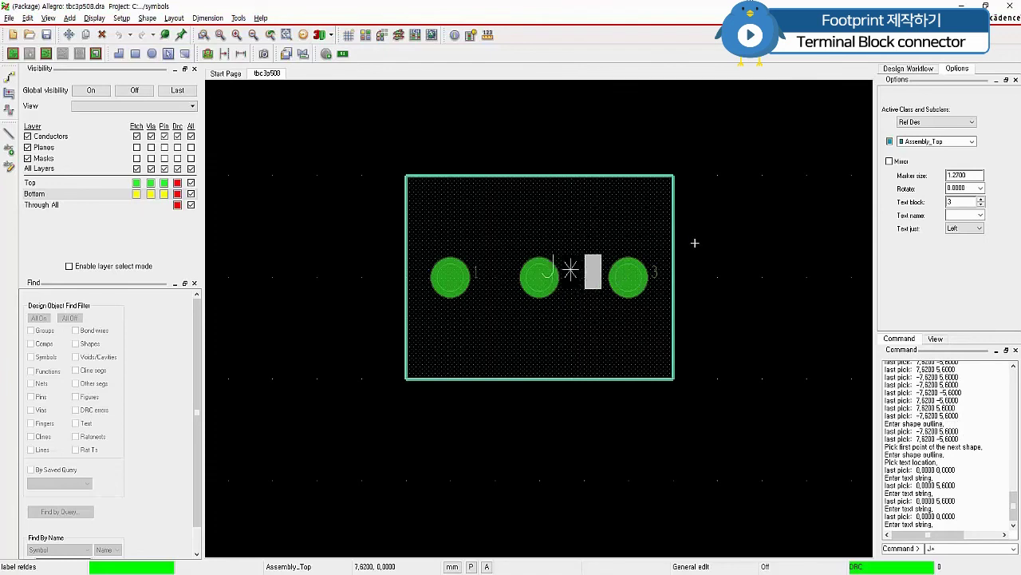
right_click(703, 217)
click(739, 261)
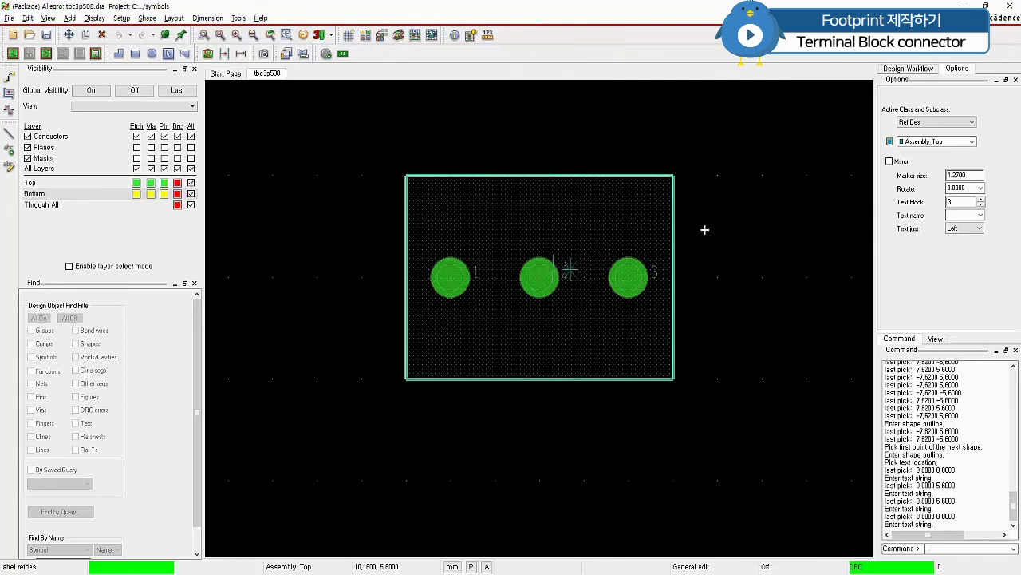
Add a second J* reference designator label on Silkscreen_Top at 10.16, 0, finish labelling, and save the footprint.
click(945, 144)
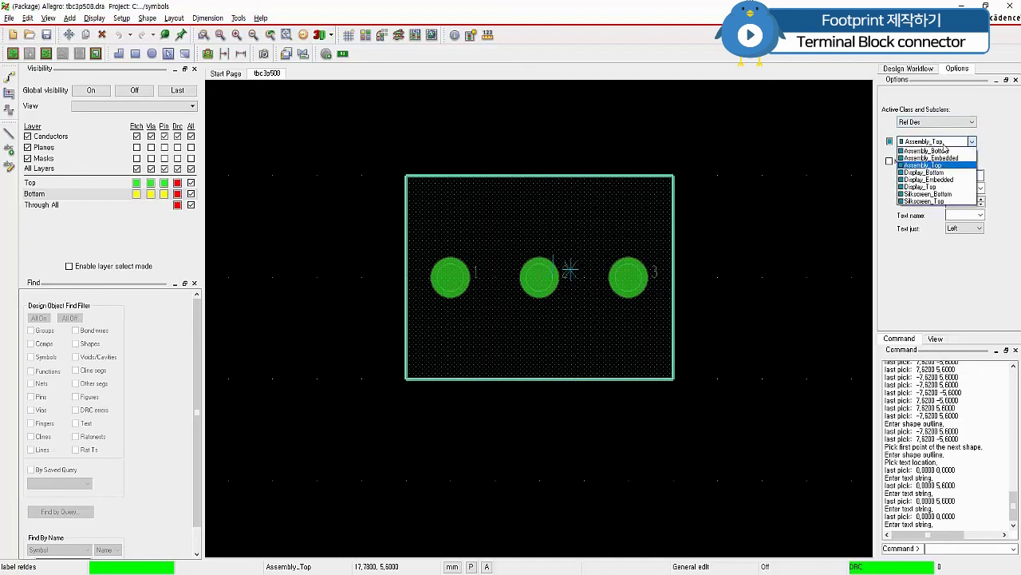
click(926, 201)
click(717, 279)
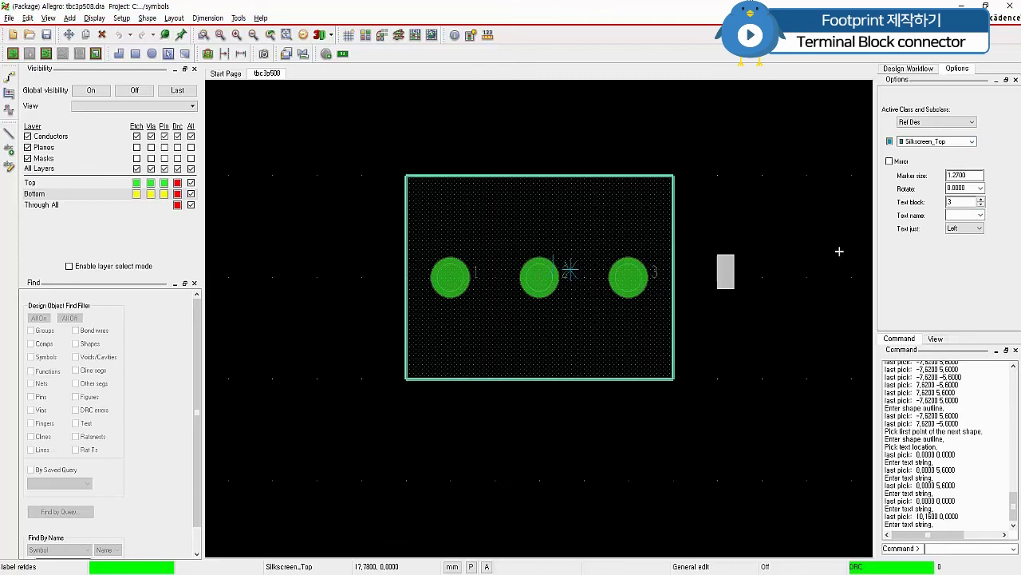
text(J*)
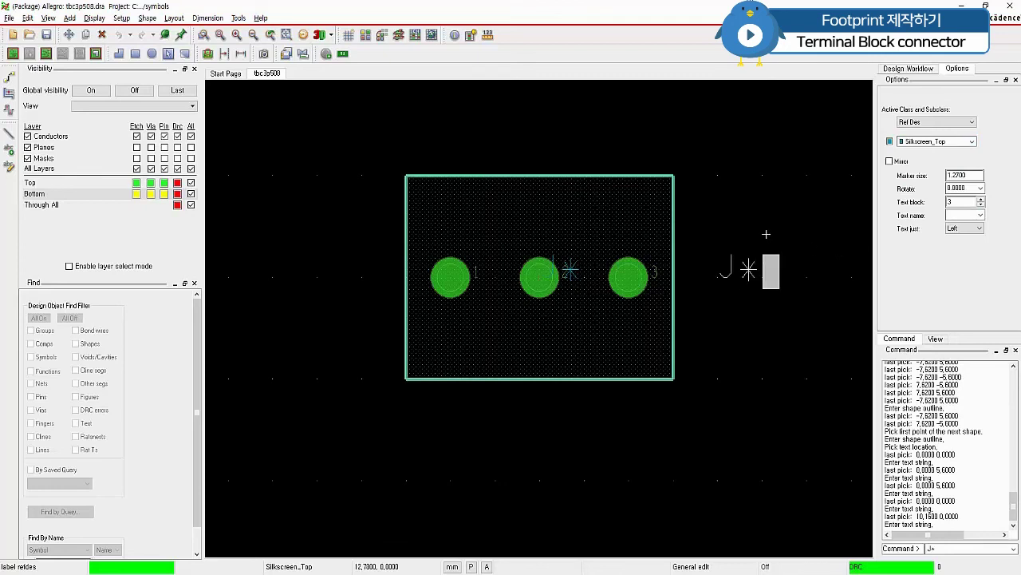
right_click(755, 185)
click(758, 192)
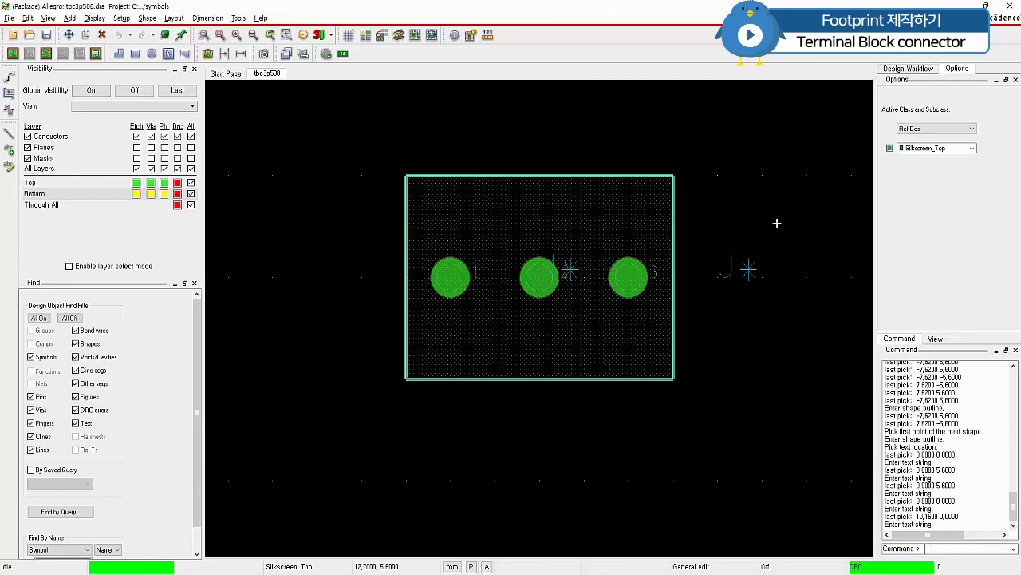
click(9, 18)
click(9, 18)
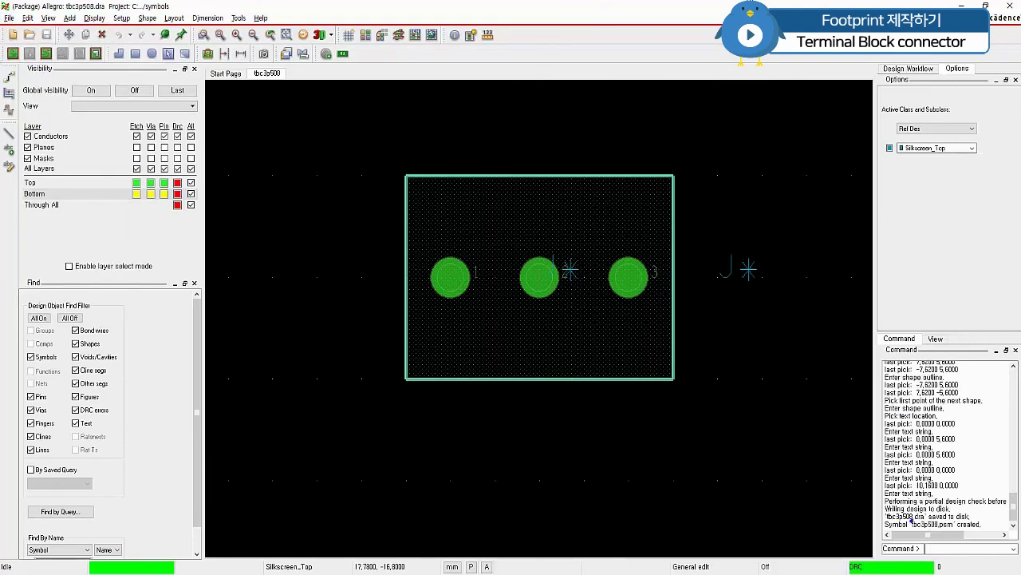